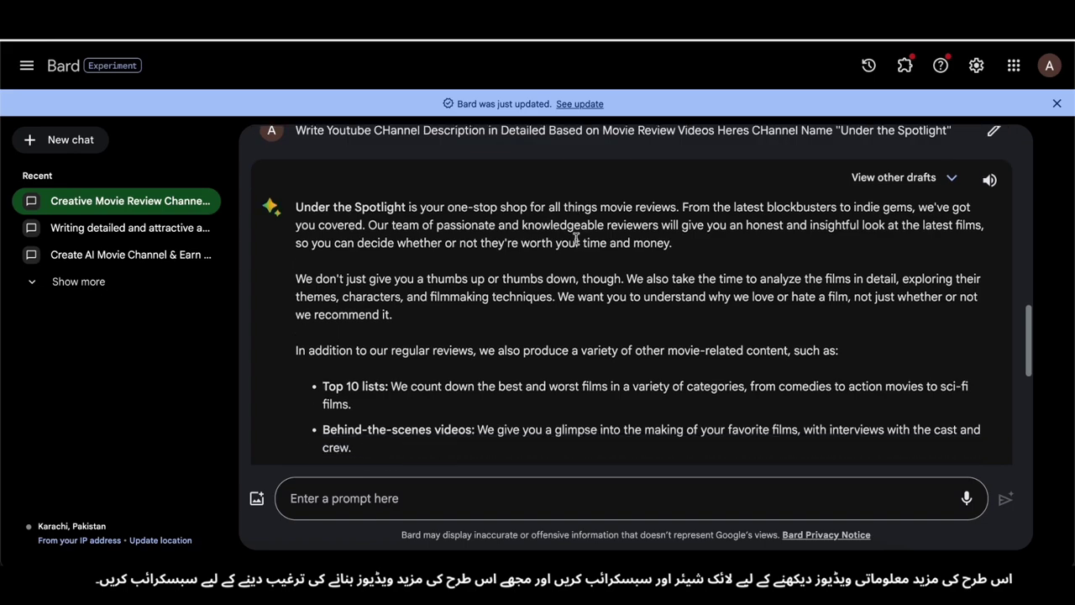
Step: Read through the generated YouTube channel description for "Under the Spotlight" in the chat response
scroll(577, 239, down, 5)
scroll(577, 240, up, 5)
drag(374, 323, 499, 323)
scroll(519, 361, up, 1)
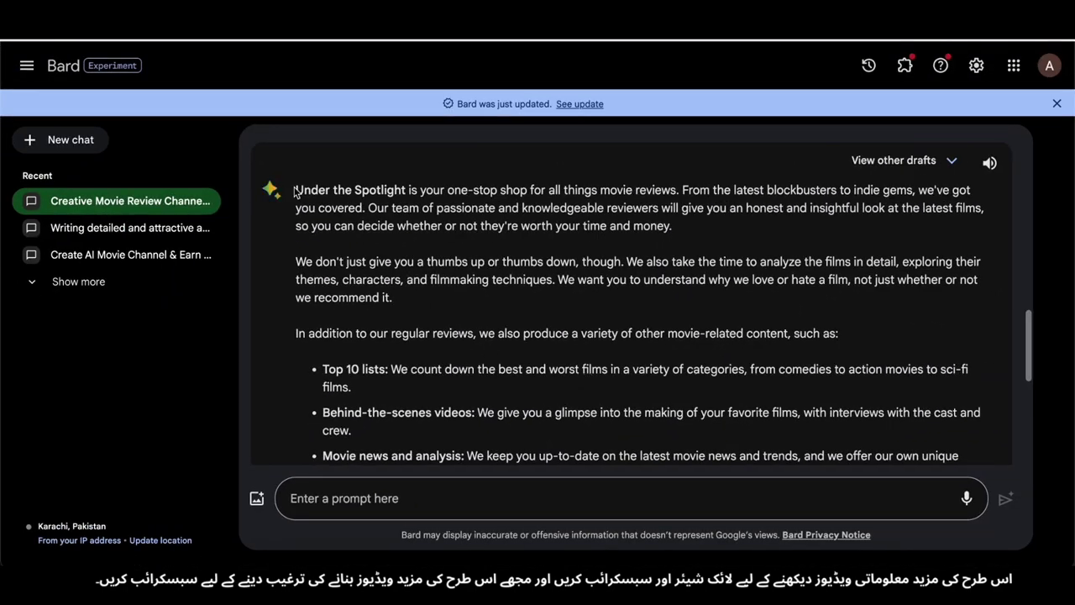
drag(295, 192, 802, 336)
scroll(710, 219, up, 3)
click(588, 356)
scroll(331, 249, up, 2)
drag(574, 373, 306, 195)
click(336, 220)
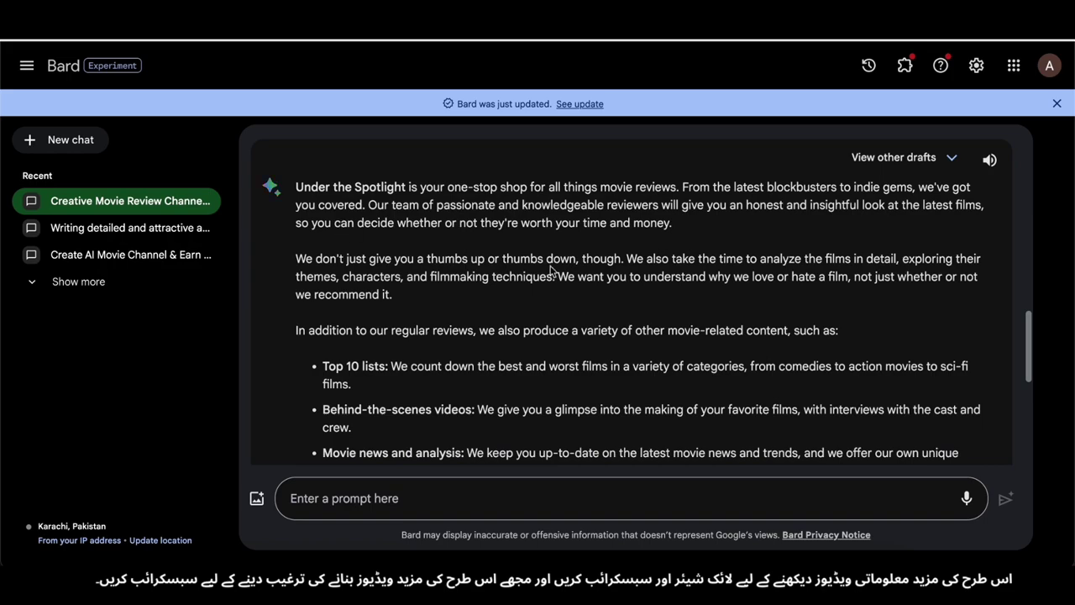
scroll(551, 269, up, 10)
Step: Search Google for Canva, open its website and sign in with the Google account
key(super+shift+5)
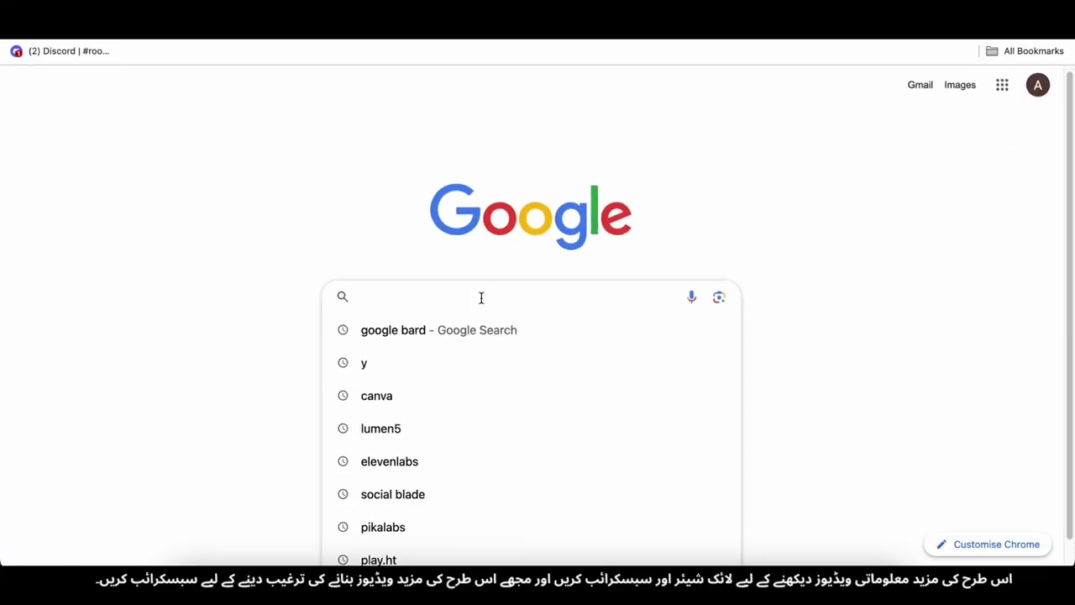
scroll(479, 297, up, 5)
text(Canva)
key(Return)
click(291, 229)
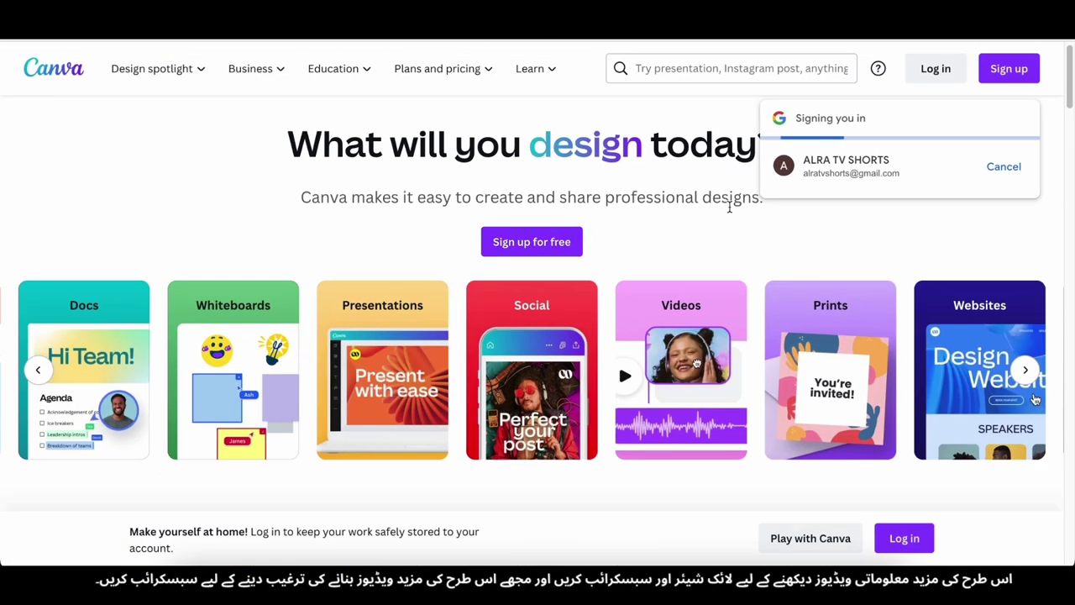
click(532, 253)
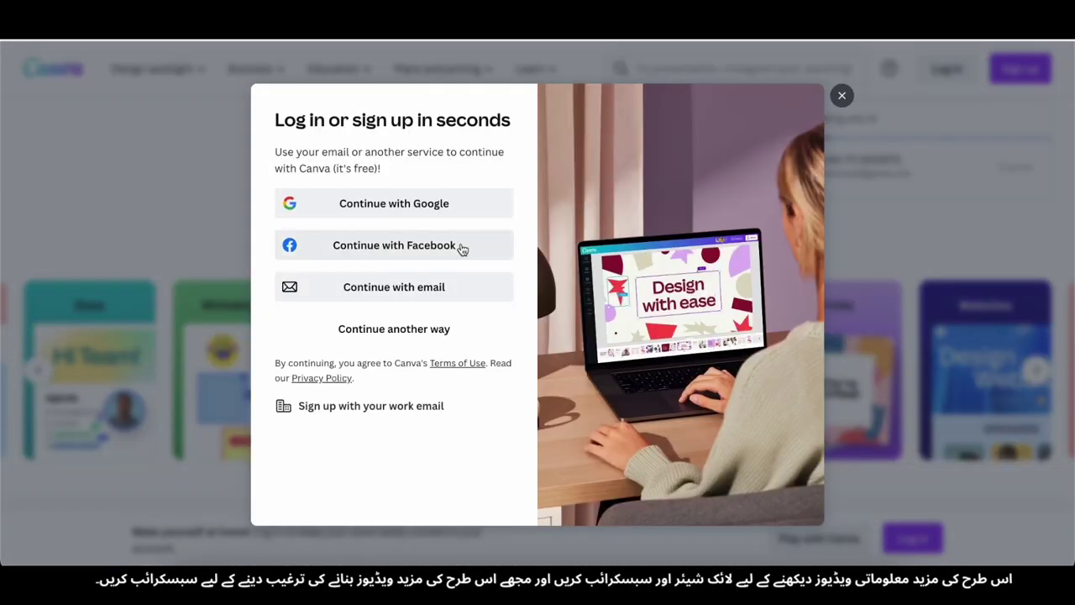
click(353, 201)
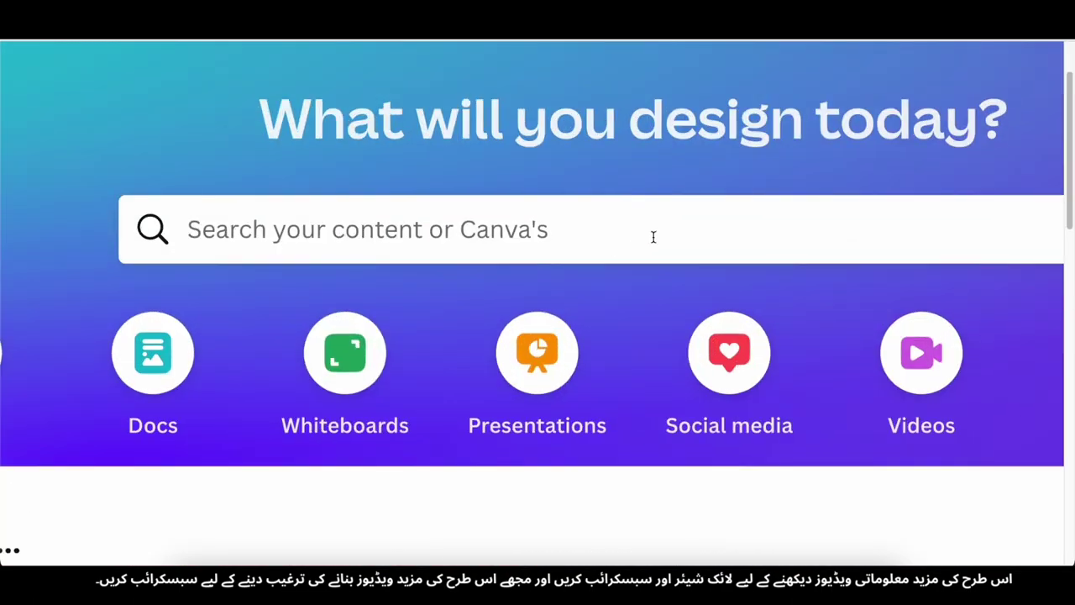
Step: Search Canva for "logo" and create a blank logo design
click(653, 237)
text(logo)
key(Return)
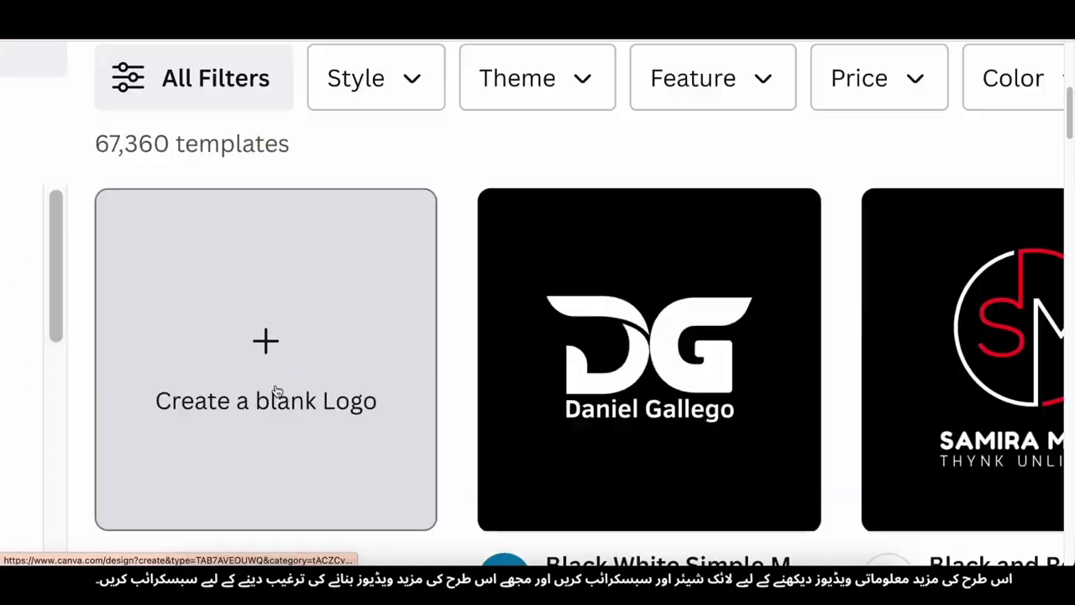
click(277, 390)
Step: Fill the blank logo page with a custom dark green background colour
click(340, 103)
scroll(210, 367, down, 2)
click(115, 403)
click(87, 192)
drag(207, 274, 289, 327)
key(Escape)
Step: Add a heading to the logo page with the text "Under the Spotlight"
click(27, 218)
click(180, 288)
click(556, 102)
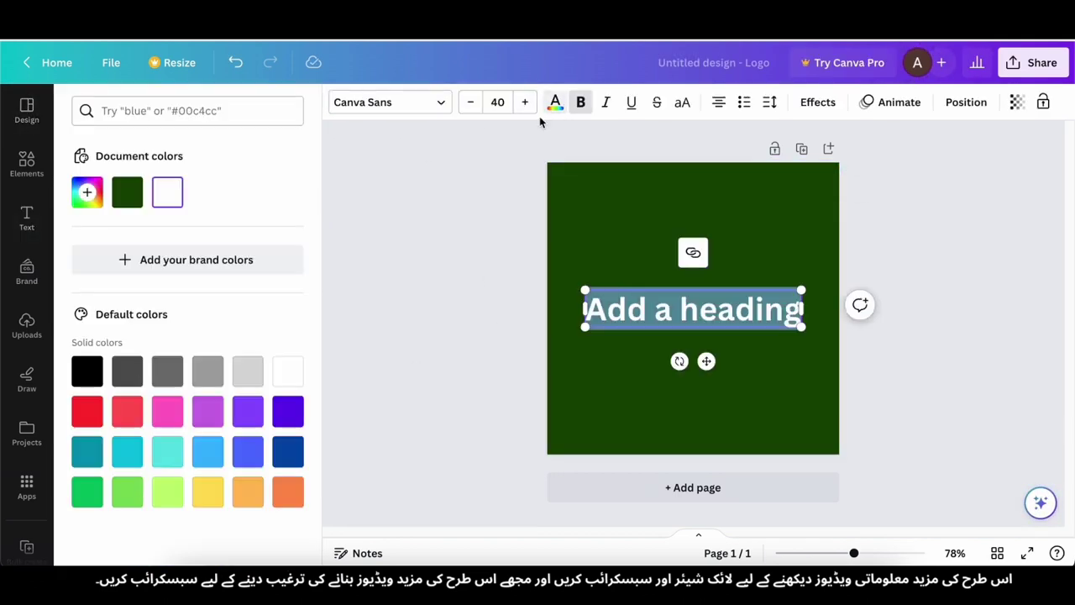
click(40, 231)
triple_click(770, 318)
text(Under the Spotlight)
Step: Shorten the logo heading so that it contains only the word "Spotlight"
drag(748, 309, 742, 349)
click(771, 326)
key(BackSpace)
key(BackSpace)
key(BackSpace)
key(BackSpace)
key(BackSpace)
key(BackSpace)
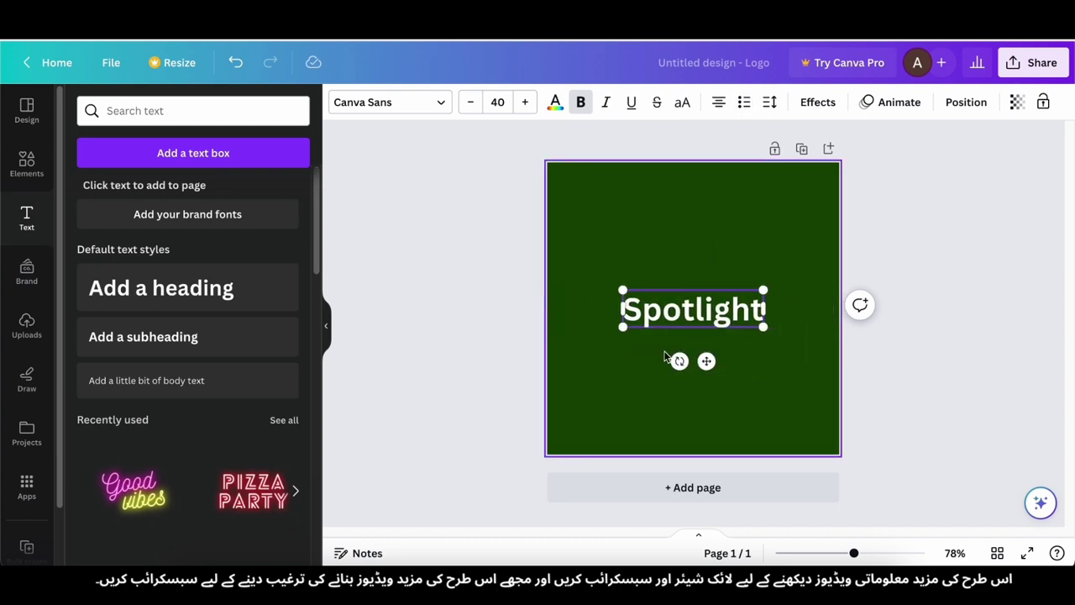
Step: Duplicate the "Spotlight" heading into separate texts reading "Under" and "The" and stagger the three words diagonally down the page
drag(663, 317, 663, 288)
click(682, 281)
drag(678, 333, 670, 291)
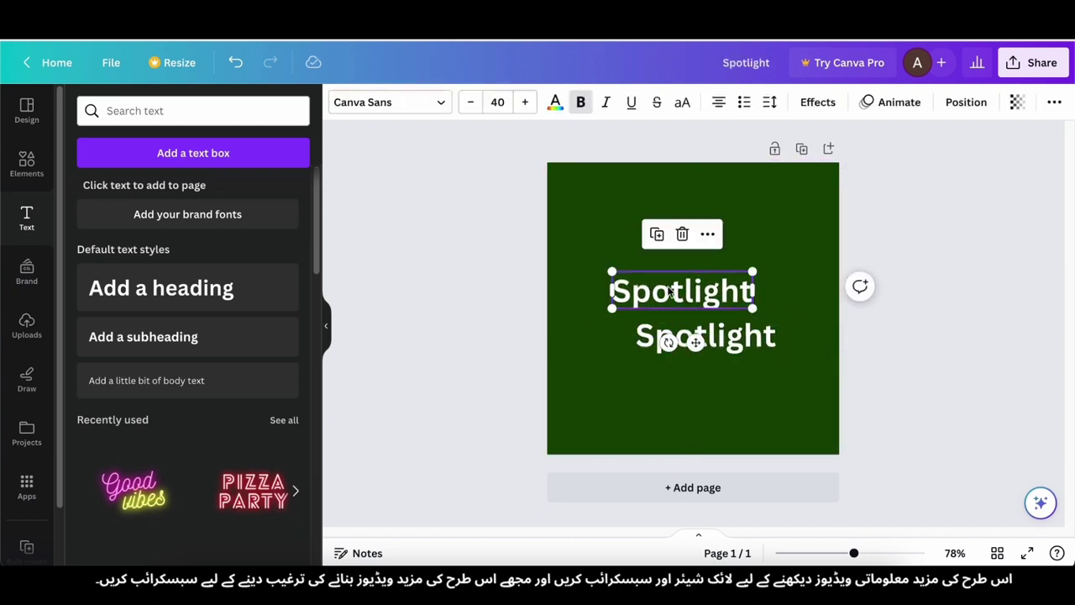
text(The)
click(504, 327)
drag(708, 337, 732, 352)
drag(673, 287, 656, 294)
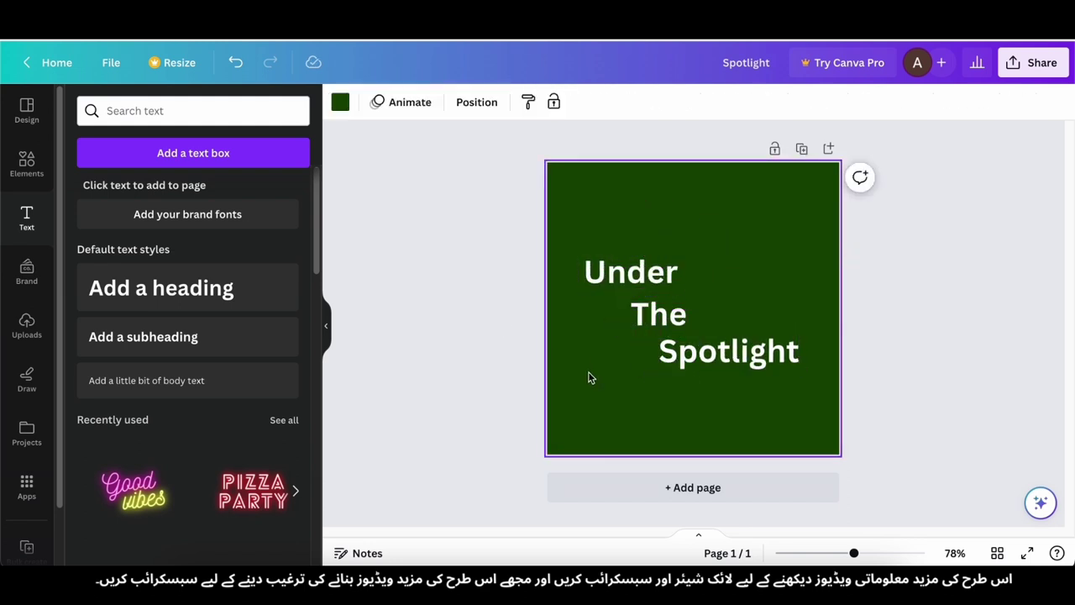
drag(714, 366, 734, 366)
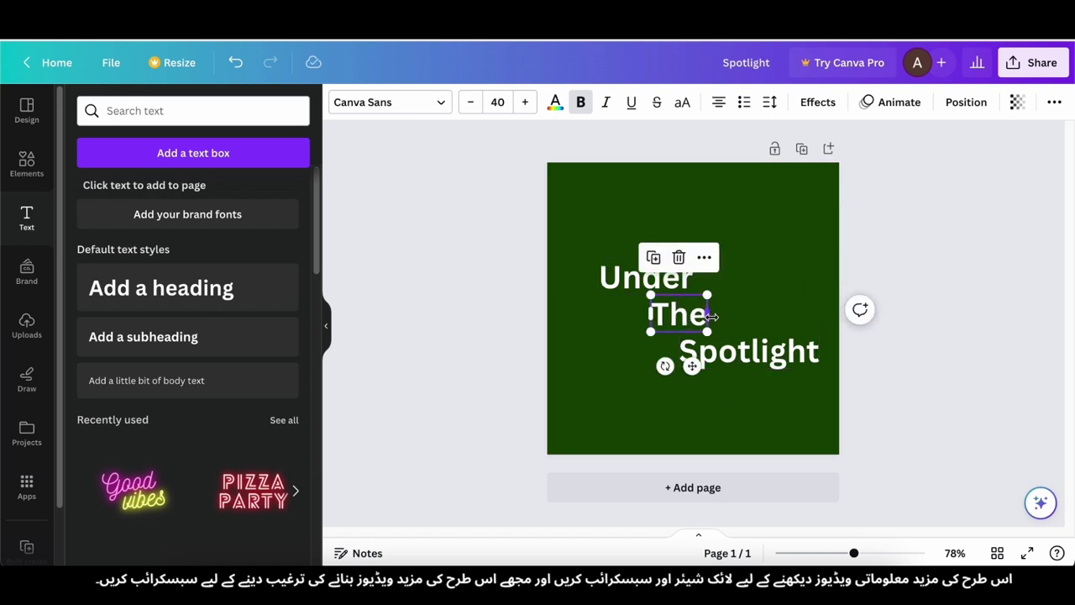
Step: Remove the separate "The" text and change the "Under" text to "Under The"
key(Delete)
click(677, 292)
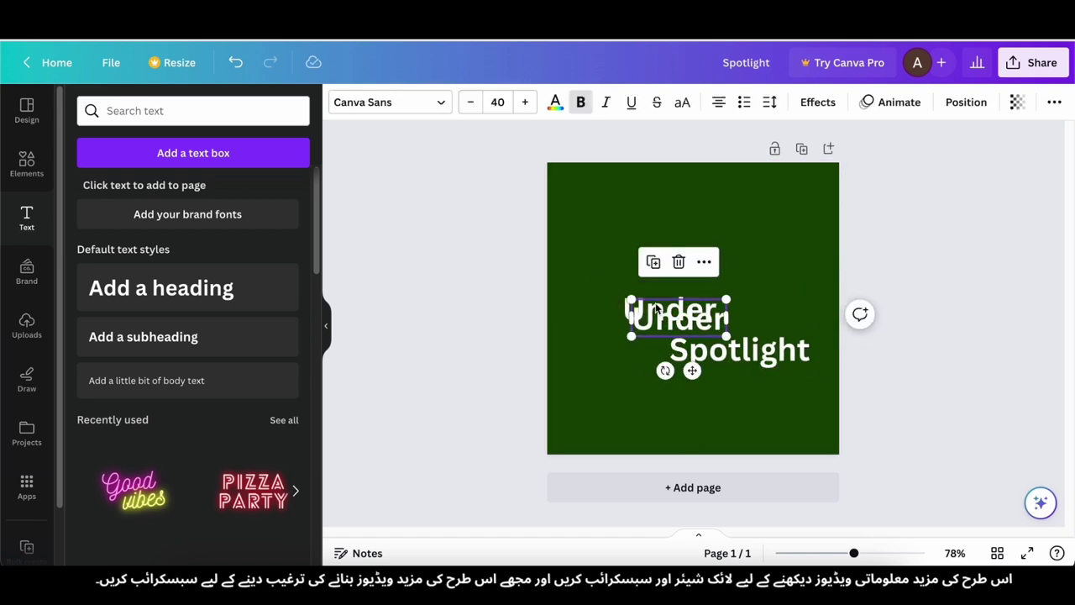
text(e)
click(705, 273)
drag(659, 309, 659, 311)
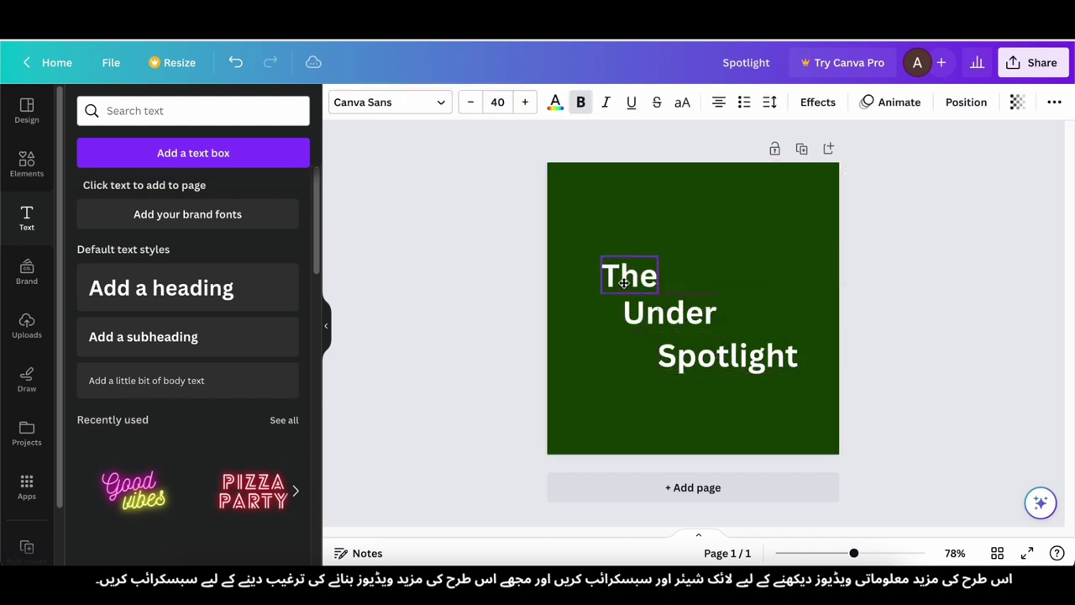
click(634, 278)
key(Delete)
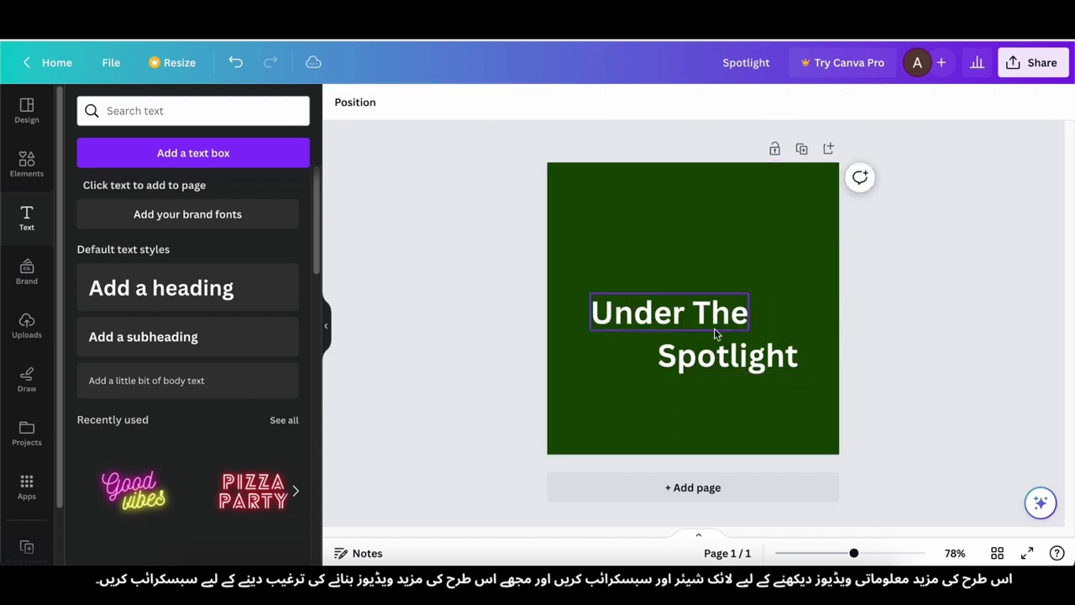
Step: Arrange "Under The" just above "Spotlight" and apply the Lift text effect to "Under The"
drag(674, 312, 670, 290)
drag(702, 356, 682, 269)
drag(694, 336, 675, 319)
drag(666, 277, 666, 287)
click(666, 273)
click(817, 102)
click(257, 194)
Step: Give "Spotlight" black lettering on a yellow box using the Background text effect
click(706, 327)
click(106, 475)
double_click(670, 323)
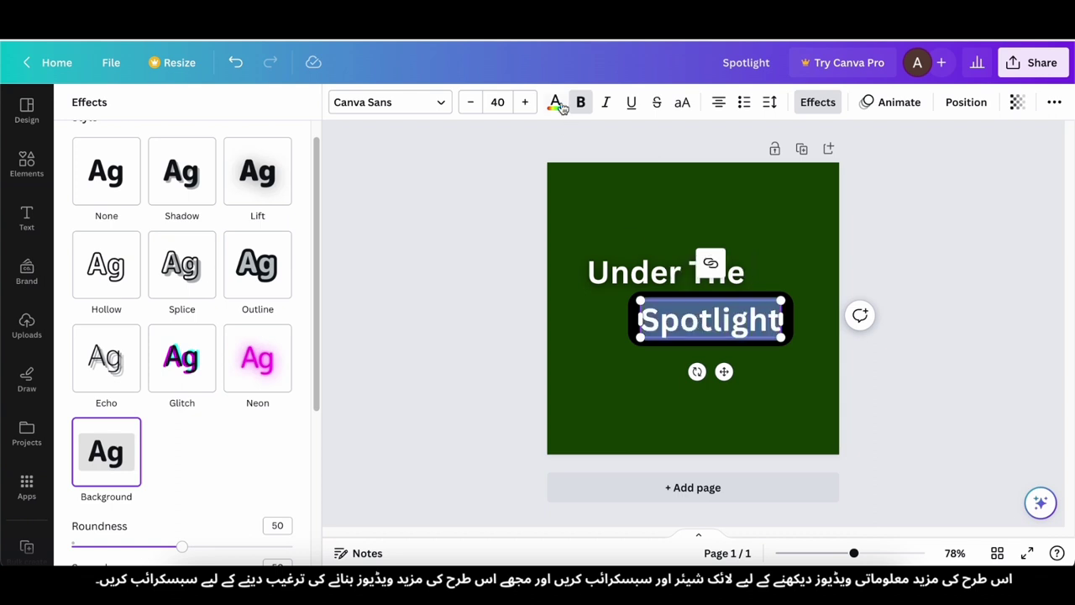
click(555, 103)
click(89, 370)
click(817, 101)
click(112, 476)
click(603, 363)
Step: Adjust the placement of the two logo texts and reduce the roundness of the yellow box behind "Spotlight"
drag(696, 341, 698, 349)
click(646, 289)
drag(646, 289, 646, 290)
click(670, 325)
click(817, 101)
scroll(153, 461, down, 3)
drag(182, 376, 99, 379)
click(668, 340)
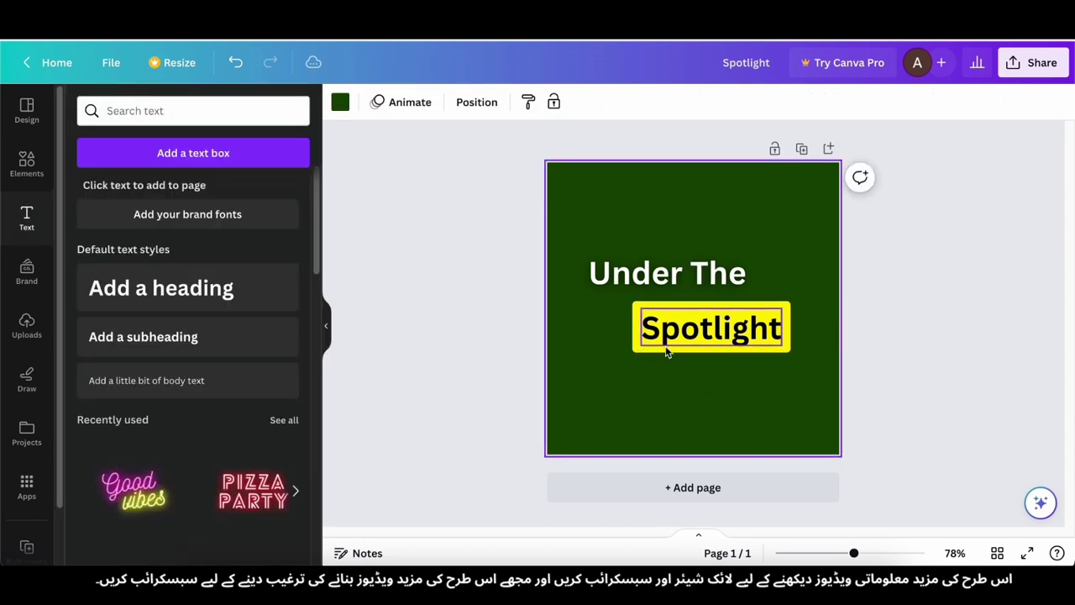
Step: Fine-tune the positions of "Under The" and "Spotlight" so they sit together around the centre of the logo
click(606, 362)
click(630, 285)
drag(621, 280, 627, 279)
drag(566, 240, 811, 349)
mouse_move(747, 331)
mouse_down()
mouse_move(728, 336)
mouse_move(738, 340)
mouse_up()
click(600, 401)
click(749, 334)
shift+click(620, 285)
drag(587, 260, 601, 267)
drag(681, 333, 674, 330)
click(523, 377)
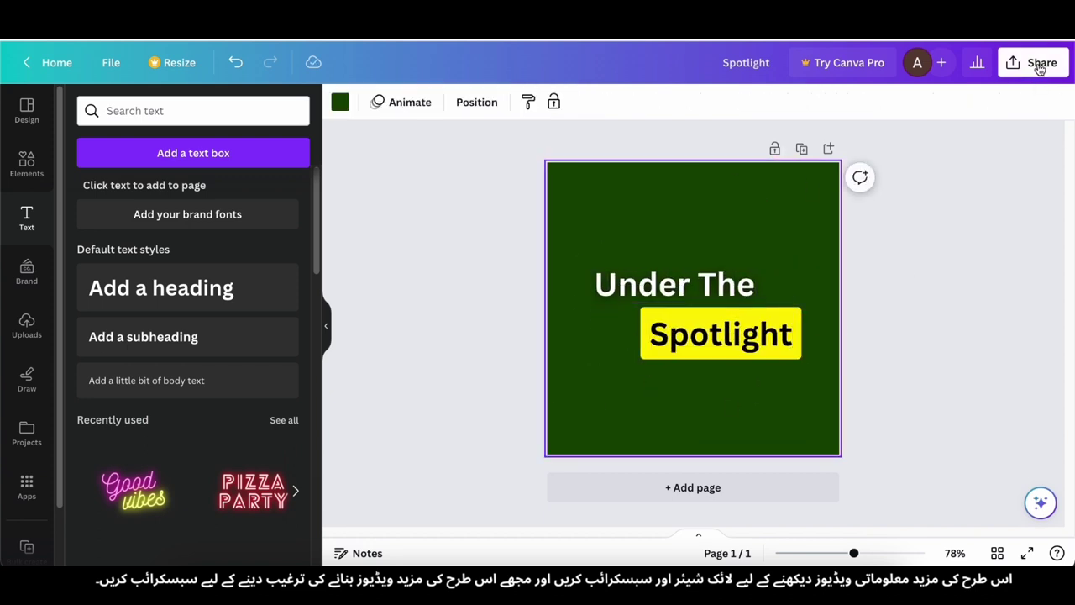
Step: Download the finished logo design
click(1038, 64)
click(798, 294)
click(915, 342)
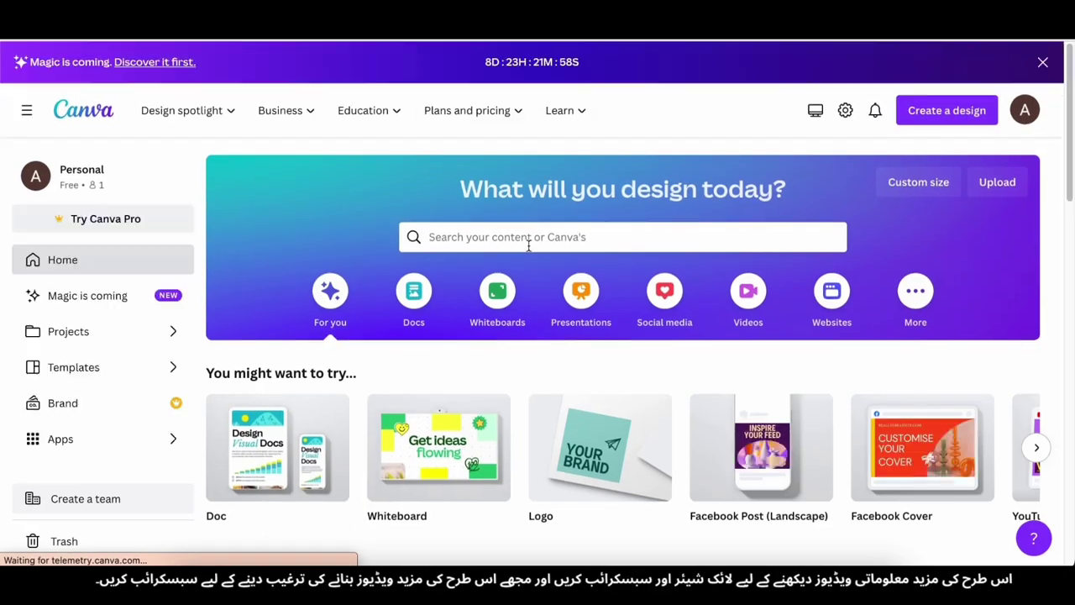
Step: Search Canva for "youtube banner" and create a blank YouTube banner design
click(526, 239)
text(youtube banner)
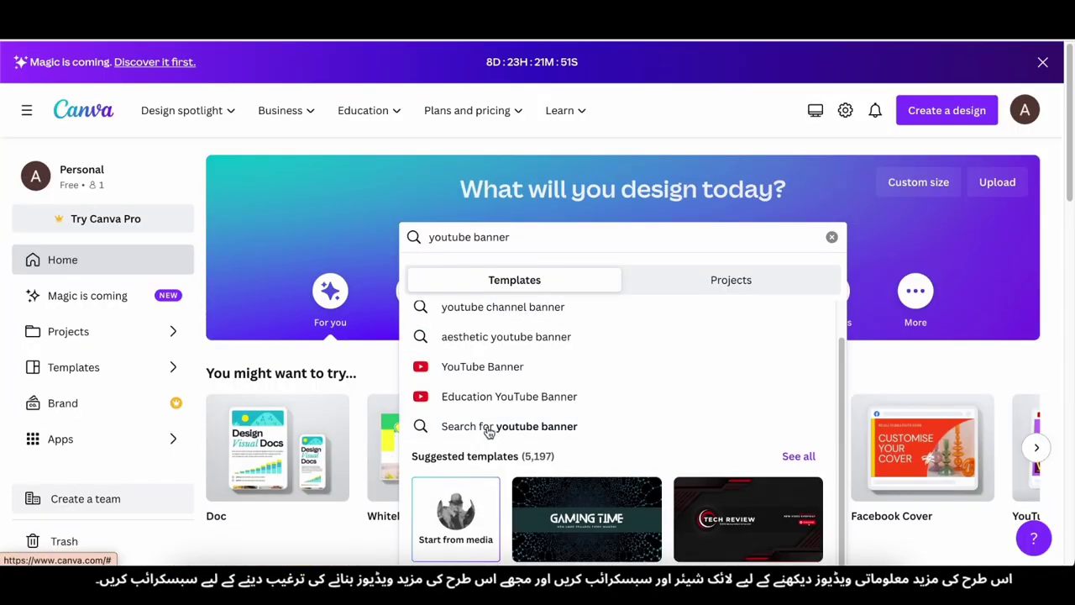
click(472, 428)
click(267, 336)
Step: Fill the blank banner page with a custom dark green background colour
click(339, 103)
click(127, 492)
click(88, 192)
drag(206, 274, 288, 316)
click(412, 351)
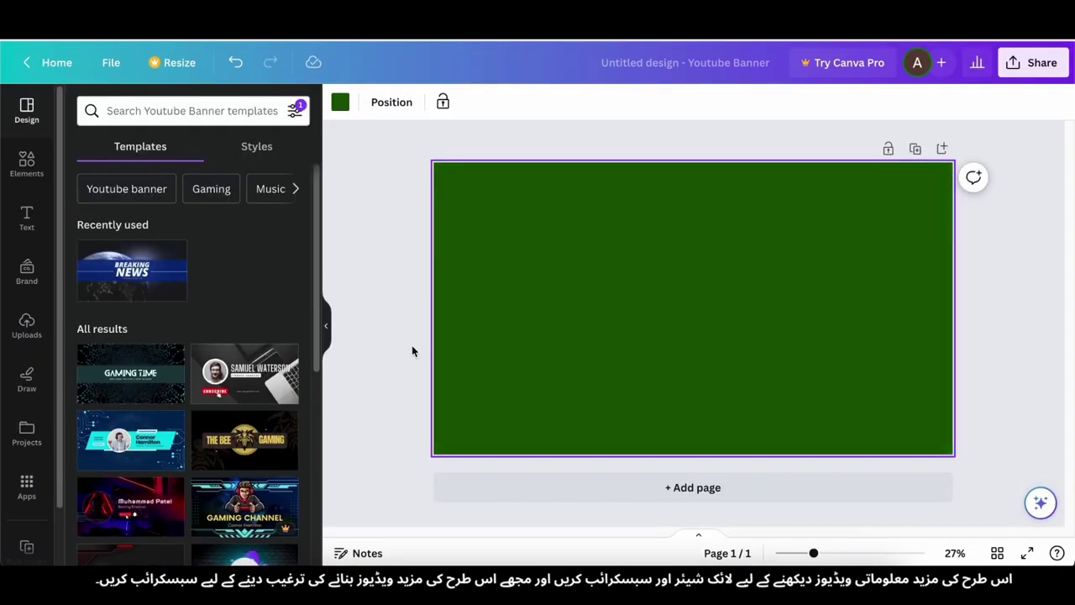
Step: Add a heading to the banner with the text "Under the Spotlight"
click(27, 217)
click(141, 290)
double_click(679, 309)
key(super+v)
click(563, 308)
key(BackSpace)
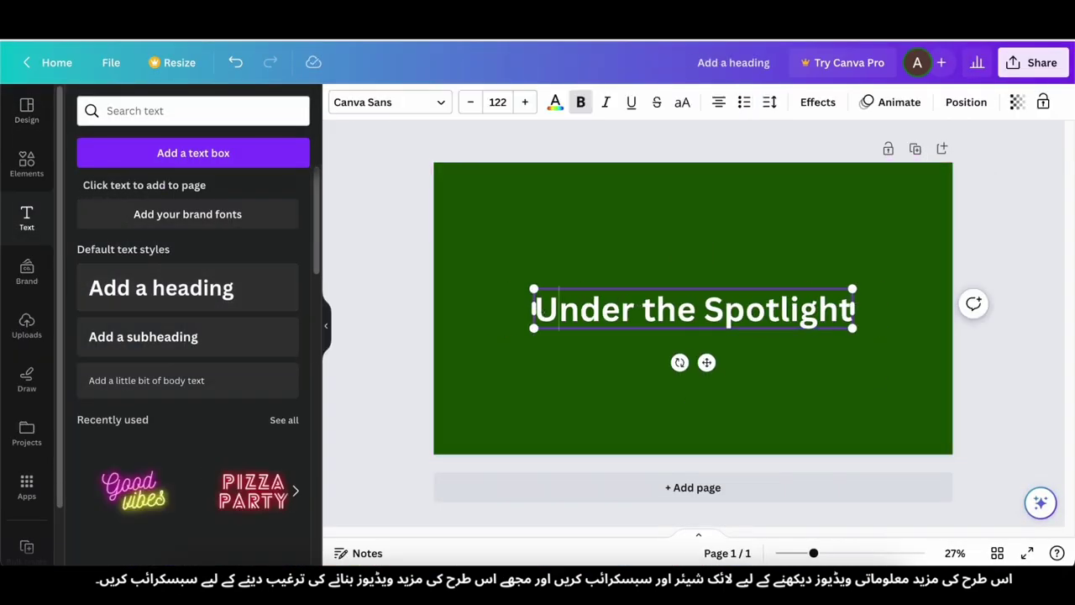
Step: Remove "the" from the banner heading and leave a wide gap between "Under" and "Spotlight"
click(654, 309)
key(BackSpace)
text(T)
click(705, 309)
click(699, 309)
key(BackSpace)
key(BackSpace)
key(BackSpace)
text(]]]])
click(409, 427)
Step: Apply the Lift text effect to the banner heading
click(601, 313)
click(818, 102)
click(257, 195)
click(285, 290)
click(447, 310)
Step: Duplicate the banner heading, change the copy to "The" and place it in the gap between the two words
click(601, 312)
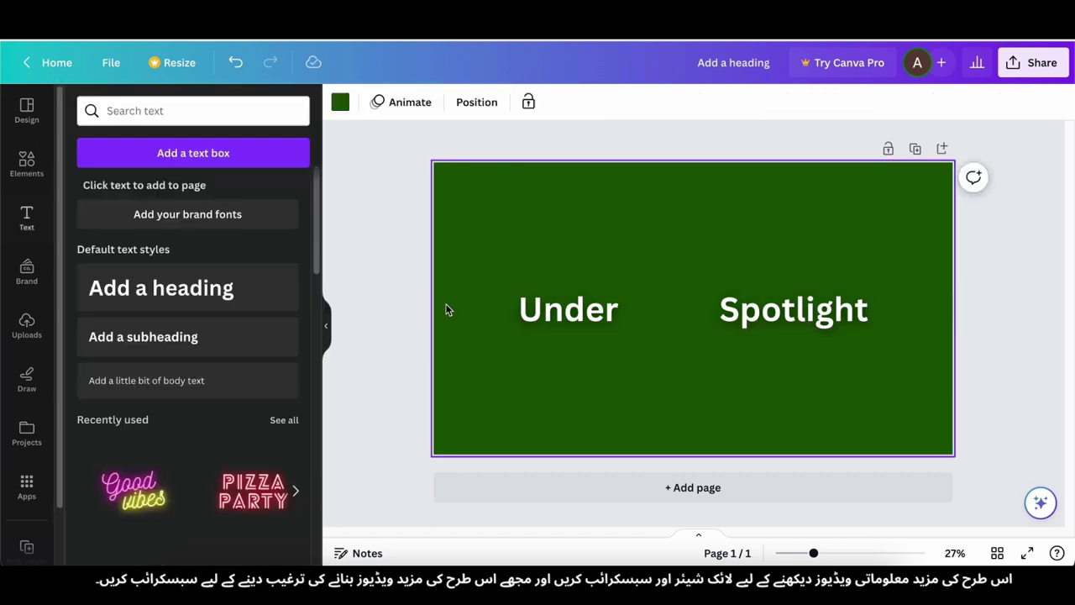
click(668, 251)
double_click(670, 313)
text(The)
click(702, 378)
drag(712, 323, 673, 318)
Step: Give "The" on the banner black lettering on a yellow box using the Background text effect
click(813, 109)
scroll(304, 309, down, 2)
click(107, 390)
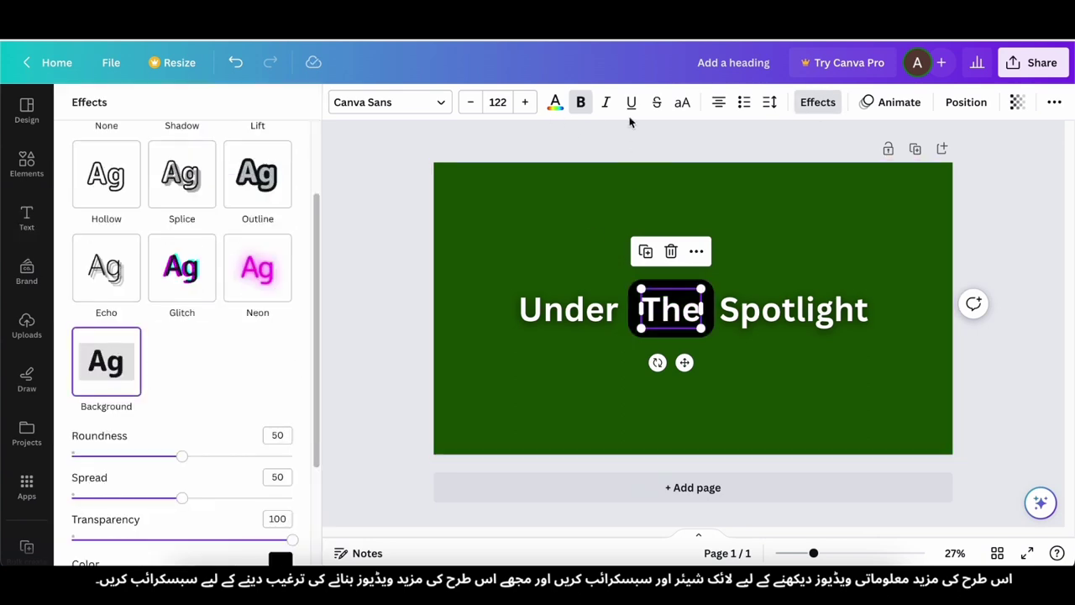
click(582, 104)
click(555, 103)
click(205, 493)
click(85, 372)
click(818, 102)
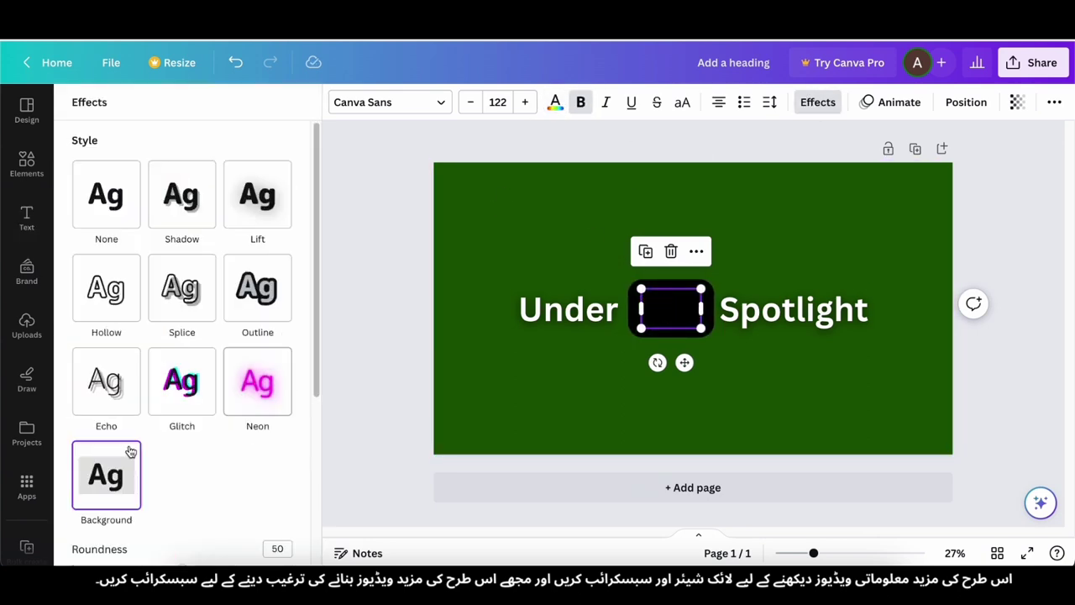
click(106, 475)
click(534, 385)
Step: Set the roundness of the yellow box behind "The" to about 16
click(671, 308)
click(817, 102)
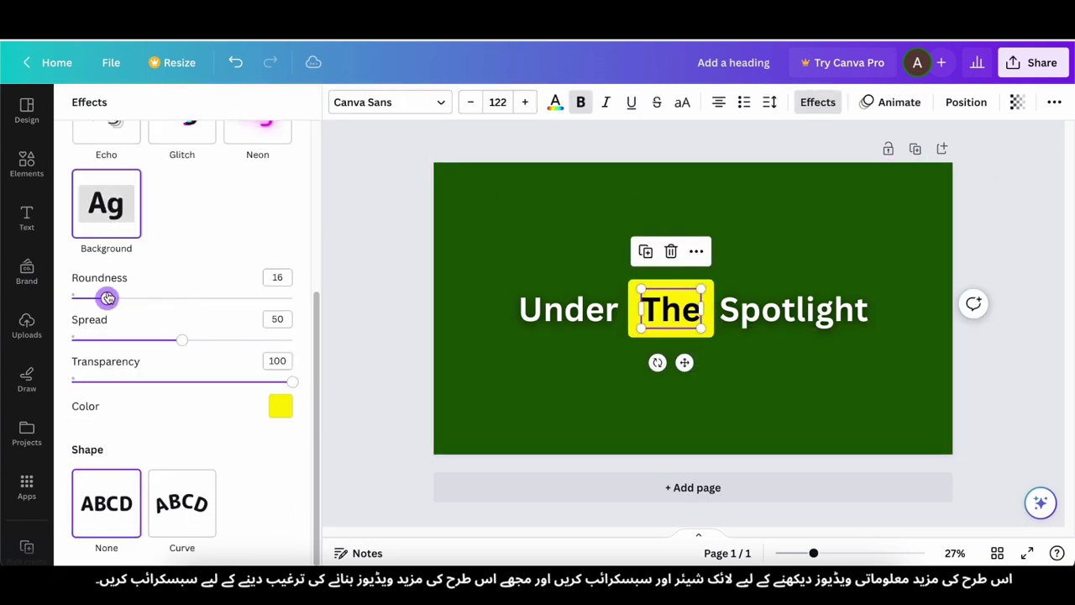
drag(691, 325, 690, 325)
Step: Scale the banner texts down together to font size 69.3 and centre them on the page
drag(891, 369, 618, 289)
drag(869, 329, 715, 319)
drag(615, 308, 693, 308)
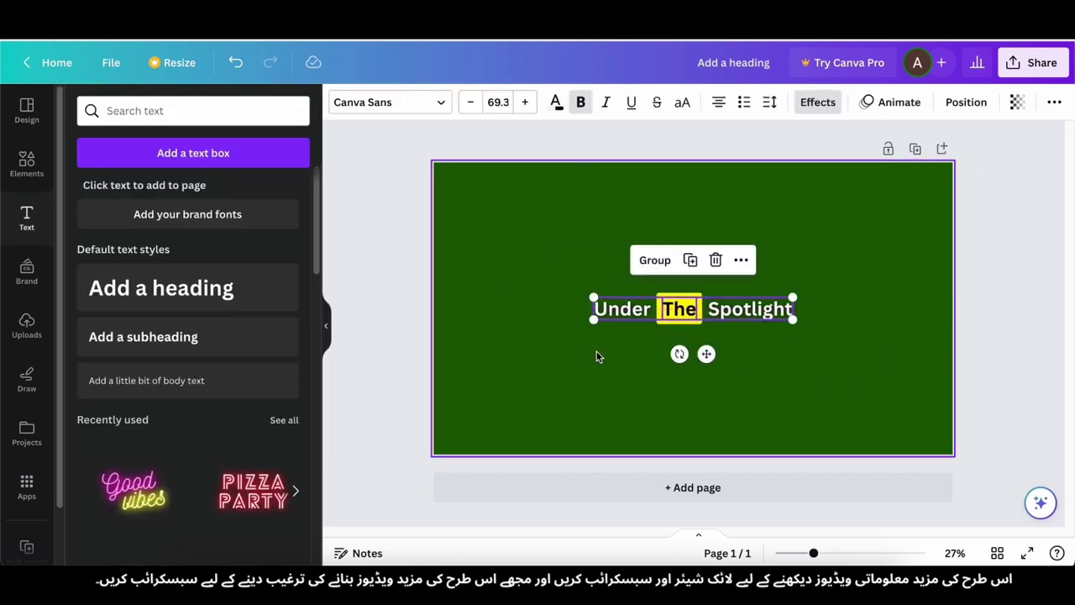
click(595, 355)
Step: Add the uploaded red "Subscribed" bell image to the banner and shrink it to a small badge
click(26, 326)
click(191, 490)
drag(604, 342, 603, 379)
drag(515, 403, 780, 335)
Step: Fine-tune the position of the "Subscribed" badge just beneath the word "Spotlight"
click(801, 373)
scroll(800, 372, up, 5)
drag(796, 262, 796, 243)
click(562, 353)
scroll(563, 353, down, 5)
scroll(563, 352, up, 1)
click(774, 328)
click(561, 353)
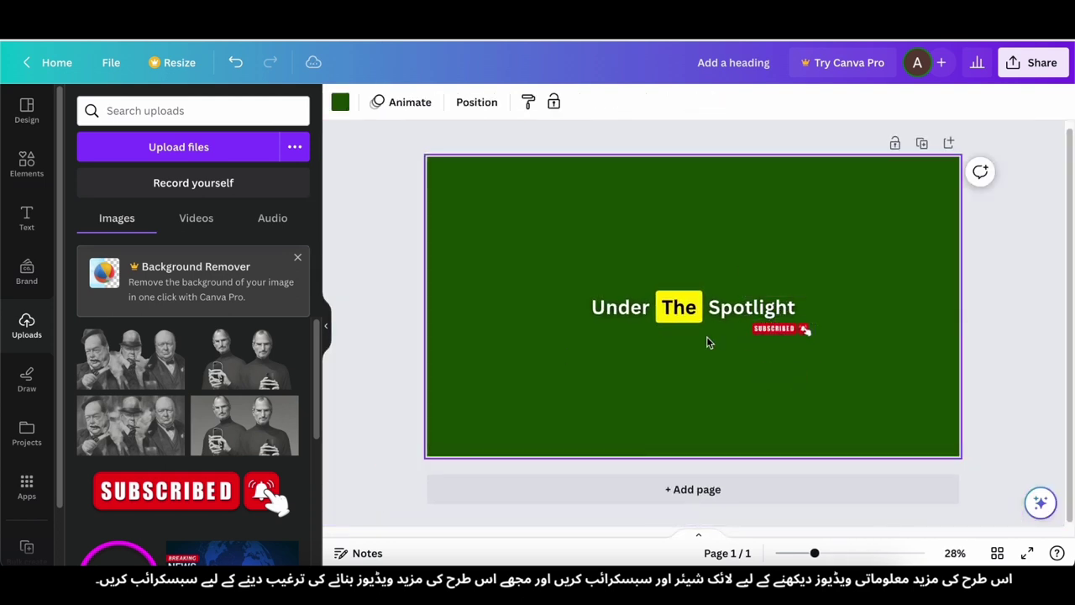
Step: Download the finished channel banner from the design
click(1033, 62)
click(840, 444)
click(838, 341)
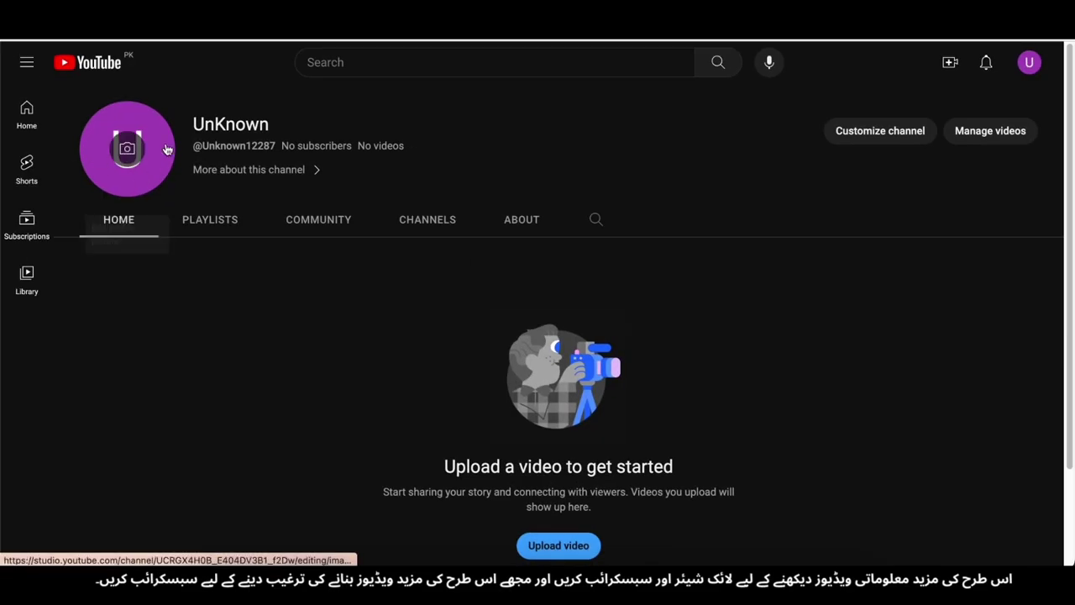
Step: In the YouTube channel's branding settings, upload Spotlight.png from Downloads as the profile picture with the default crop
click(233, 250)
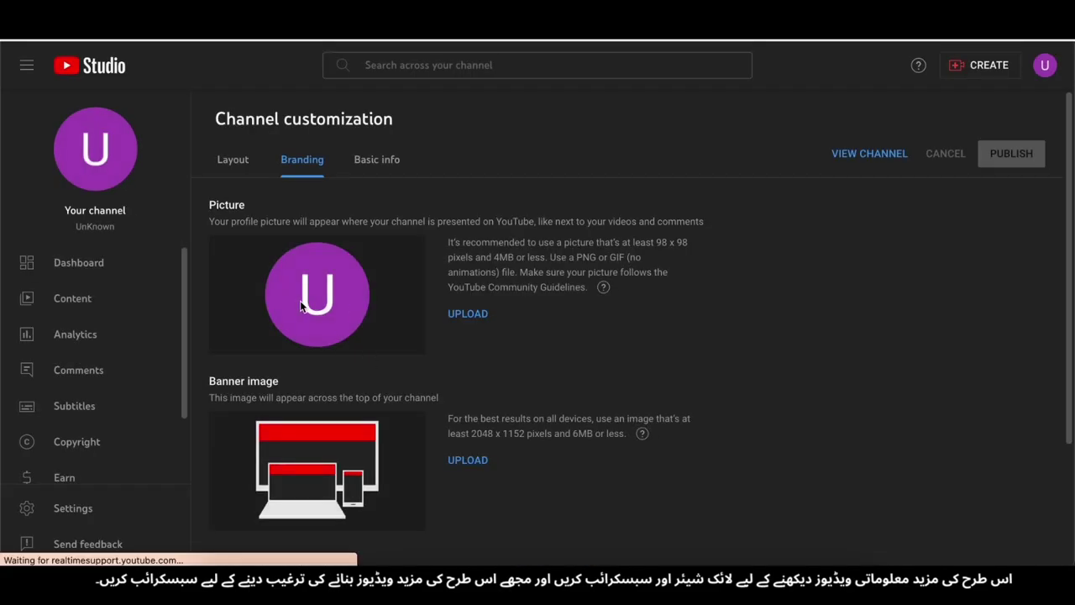
click(470, 315)
click(51, 134)
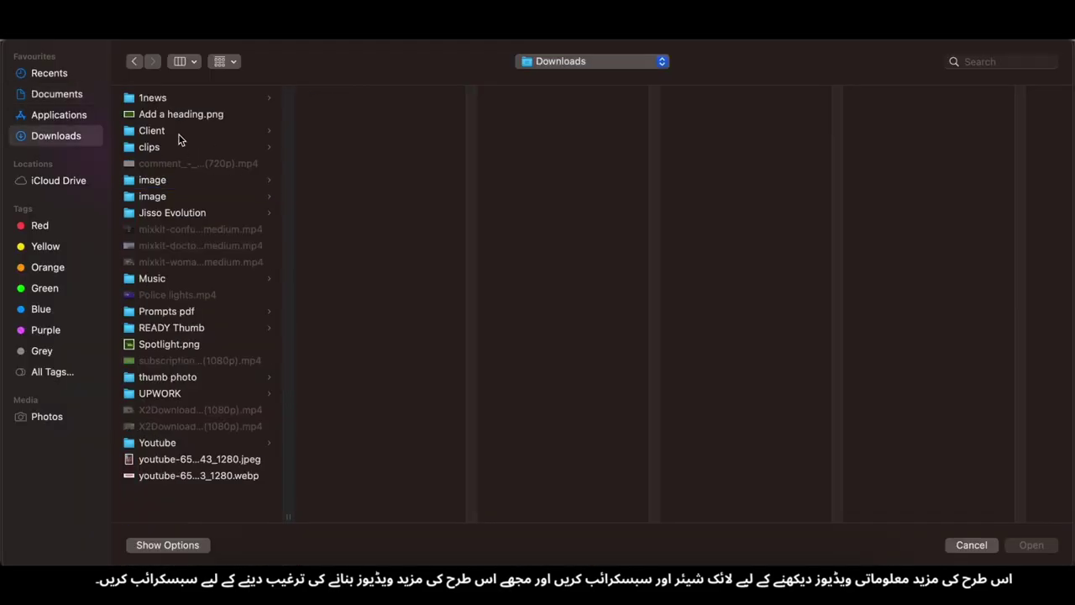
click(189, 115)
double_click(168, 343)
scroll(417, 351, down, 2)
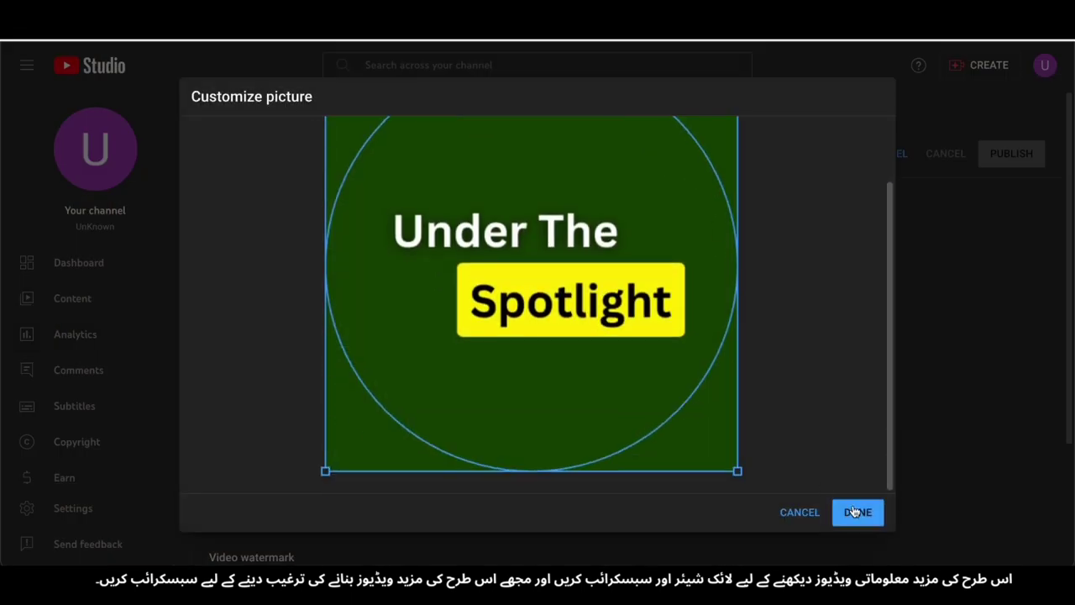
click(854, 523)
scroll(453, 472, down, 2)
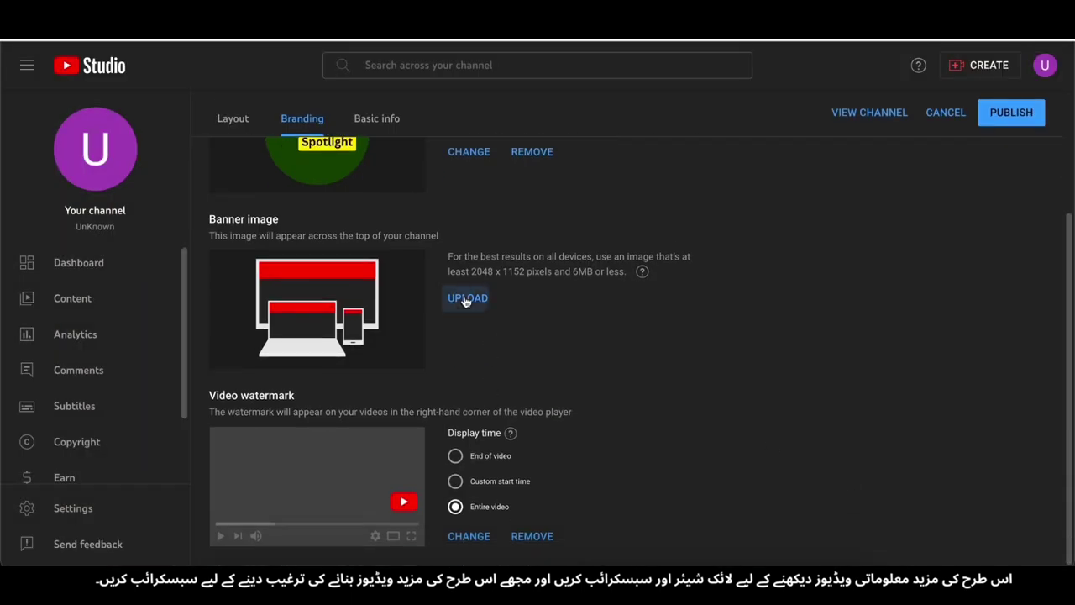
click(466, 299)
double_click(225, 340)
click(640, 347)
Step: Upload "Add a heading.png" from Downloads as the channel's banner image with the default crop and publish the branding
click(464, 301)
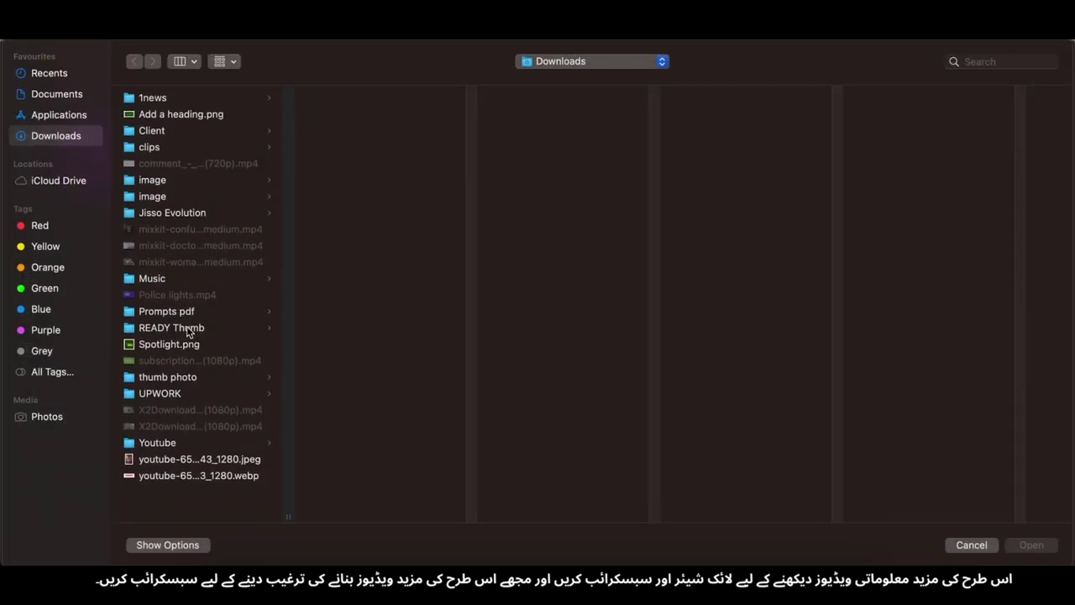
double_click(177, 116)
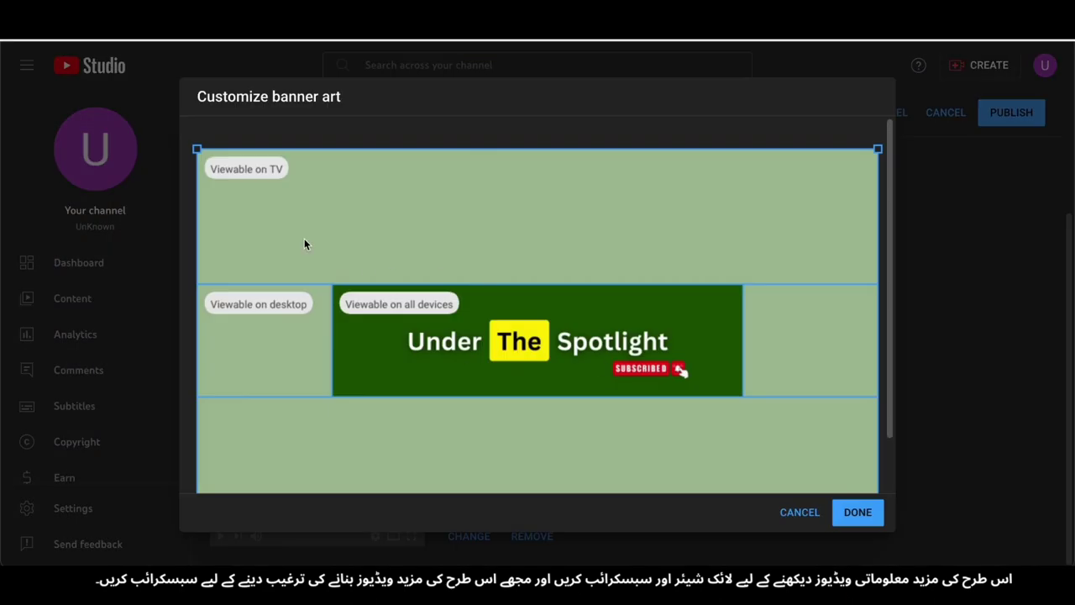
click(856, 510)
scroll(688, 492, up, 3)
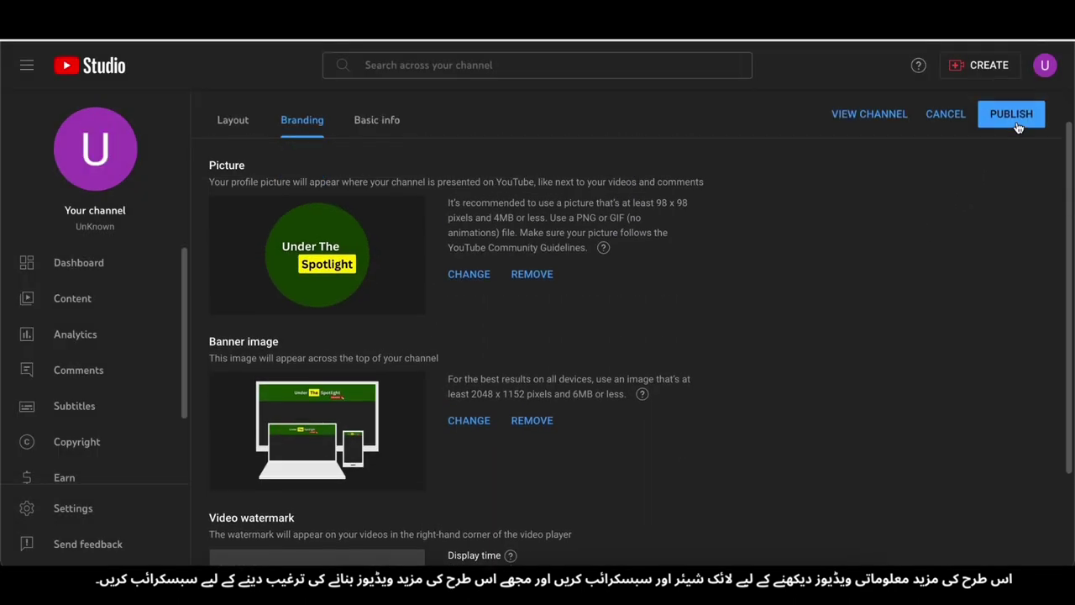
scroll(705, 140, up, 1)
Step: In the channel's basic info, set the channel name to "Under the Spotlight" as written in the note
click(234, 167)
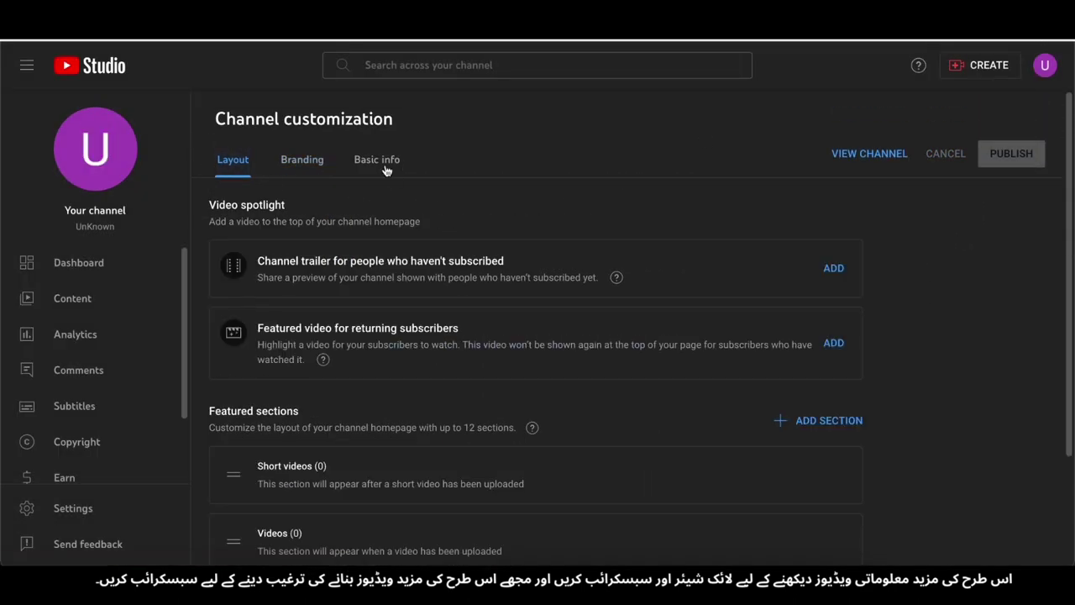
click(380, 164)
key(super+Tab)
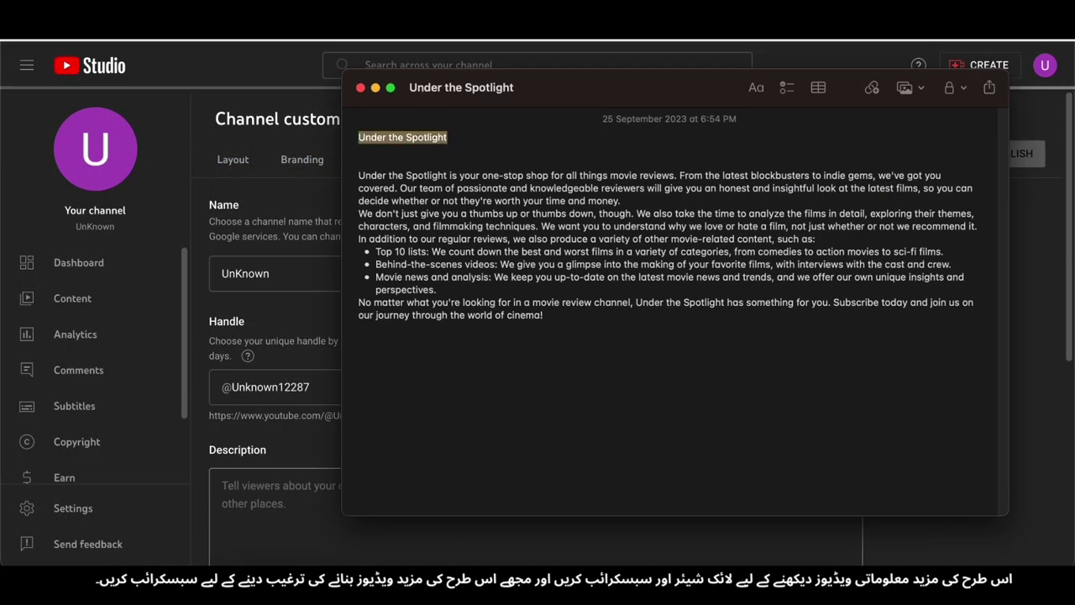
click(376, 87)
click(293, 273)
key(ctrl+a)
text(Under the Spotlight)
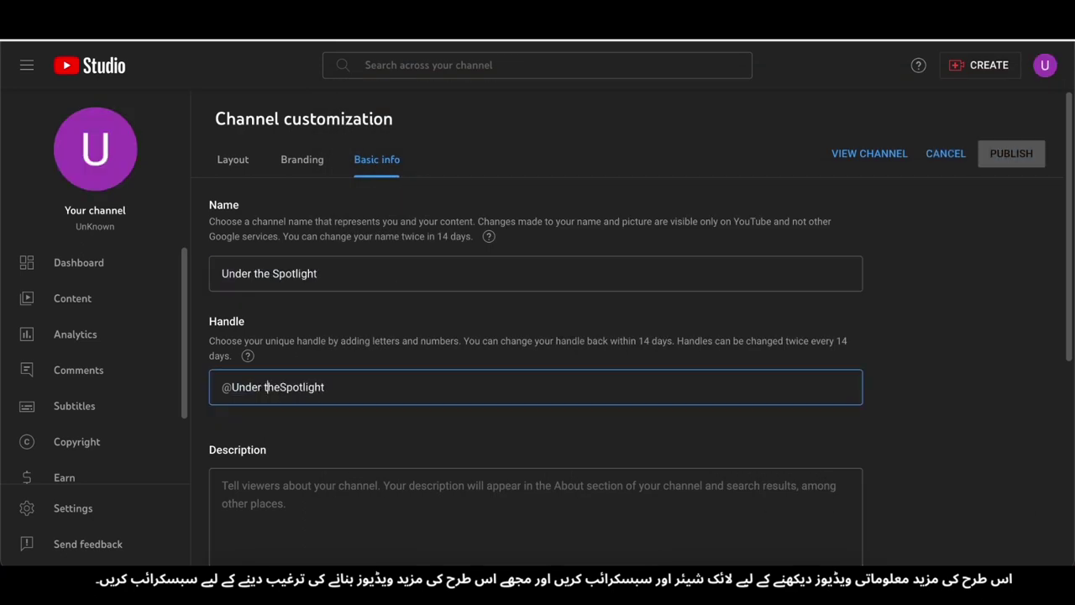
Step: Try UndertheSpotlight.Official as the channel handle, and set it to UTSUndertheSpotlight
scroll(354, 338, down, 1)
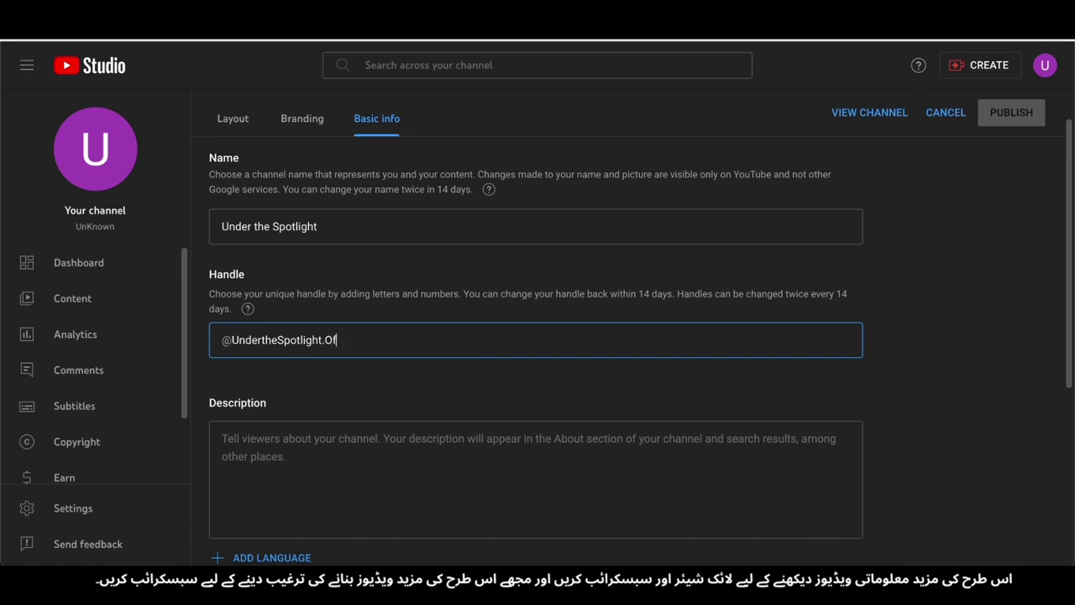
click(294, 448)
scroll(294, 454, up, 1)
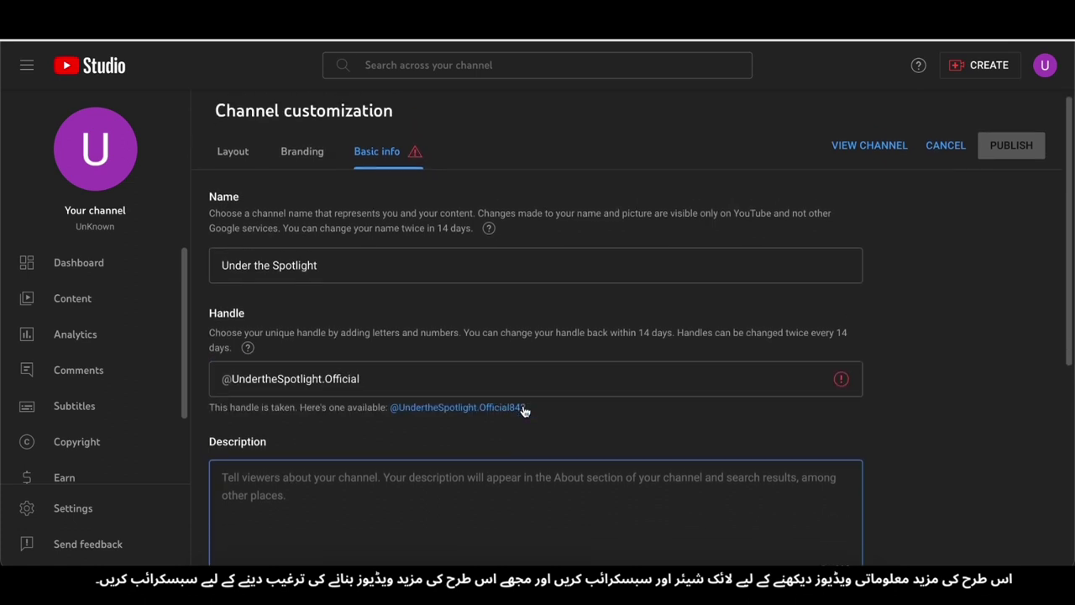
scroll(445, 387, down, 1)
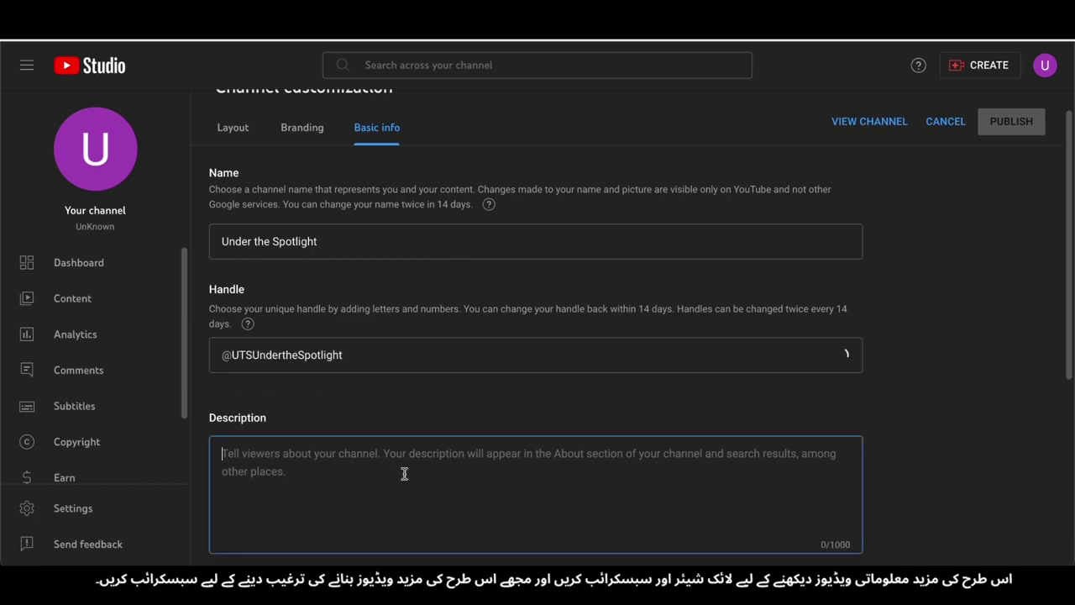
Step: Transfer the full channel description from the "Under the Spotlight" note into the channel's description
scroll(405, 473, down, 3)
scroll(437, 441, up, 1)
click(838, 581)
drag(359, 175, 546, 319)
key(super+x)
click(376, 87)
click(327, 221)
key(super+v)
scroll(227, 401, down, 2)
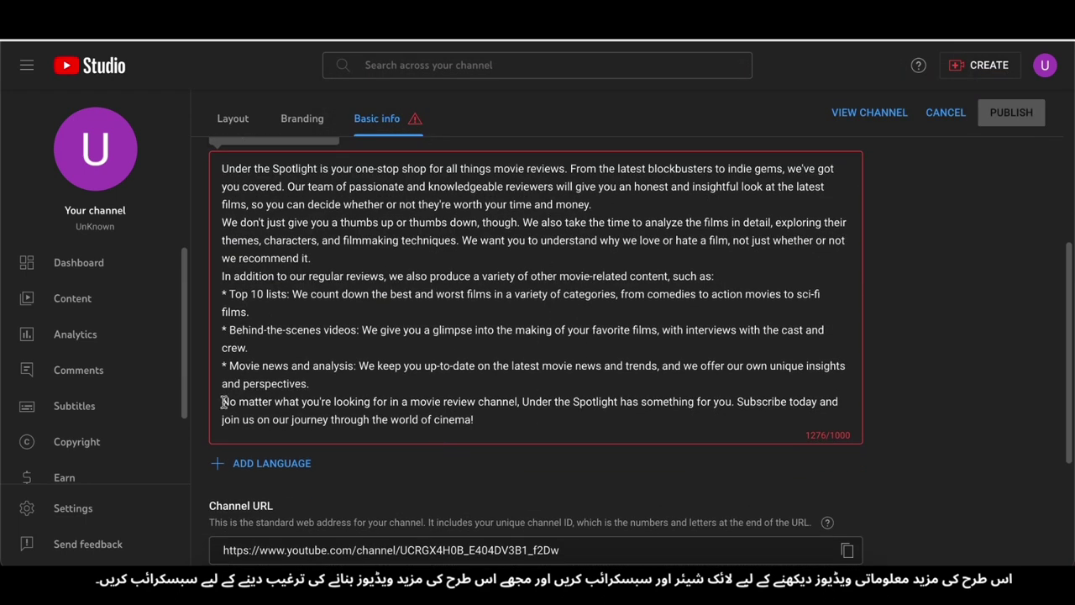
Step: Delete the "Behind-the-scenes videos" and "Top 10 lists" bullet points from the channel description
drag(309, 384, 255, 345)
key(BackSpace)
key(BackSpace)
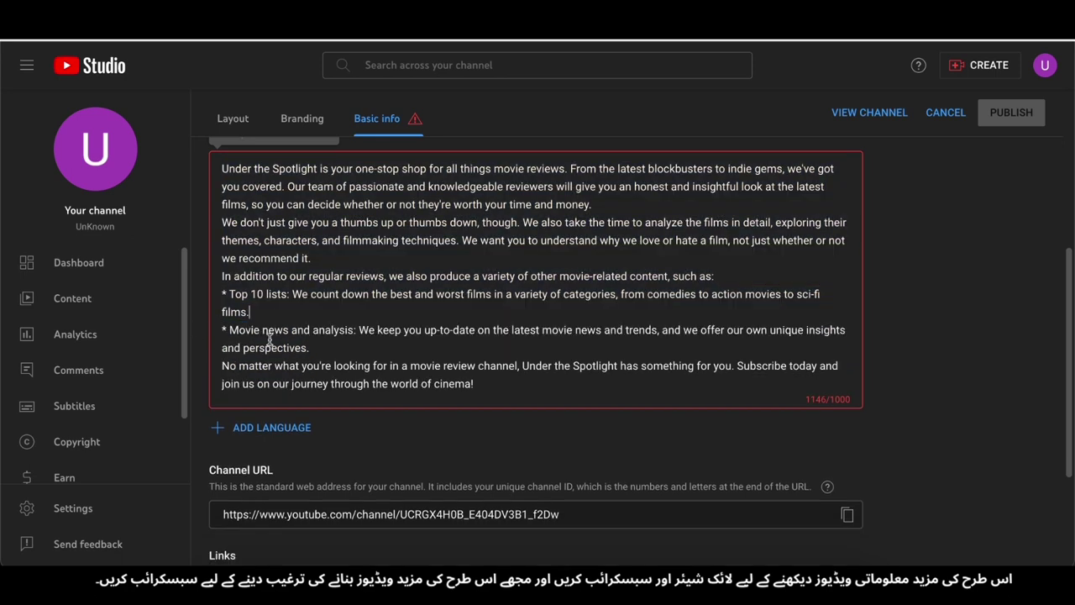
drag(224, 293, 258, 311)
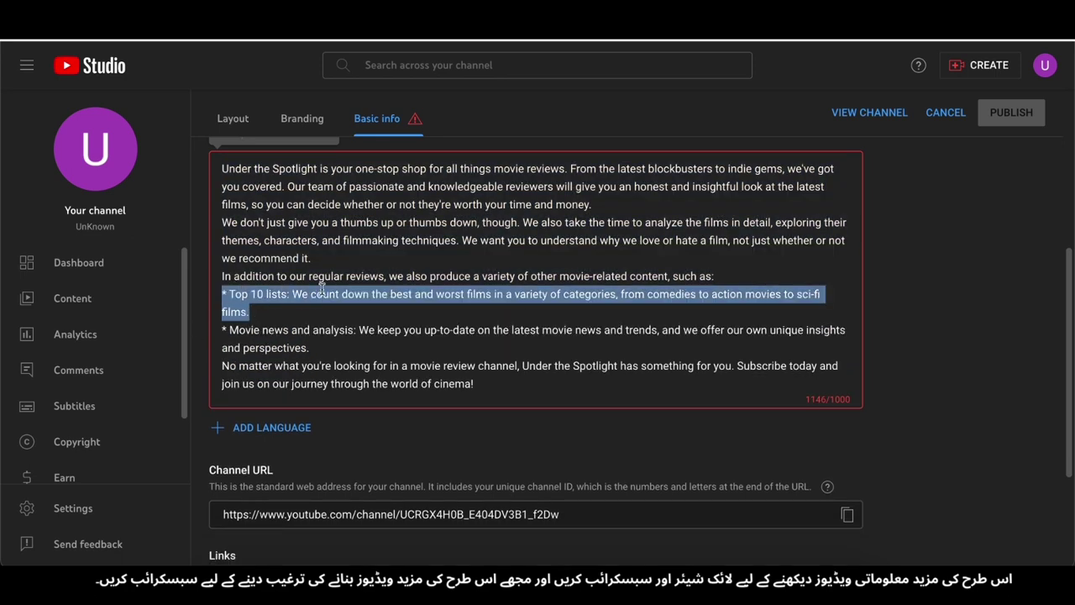
key(BackSpace)
key(BackSpace)
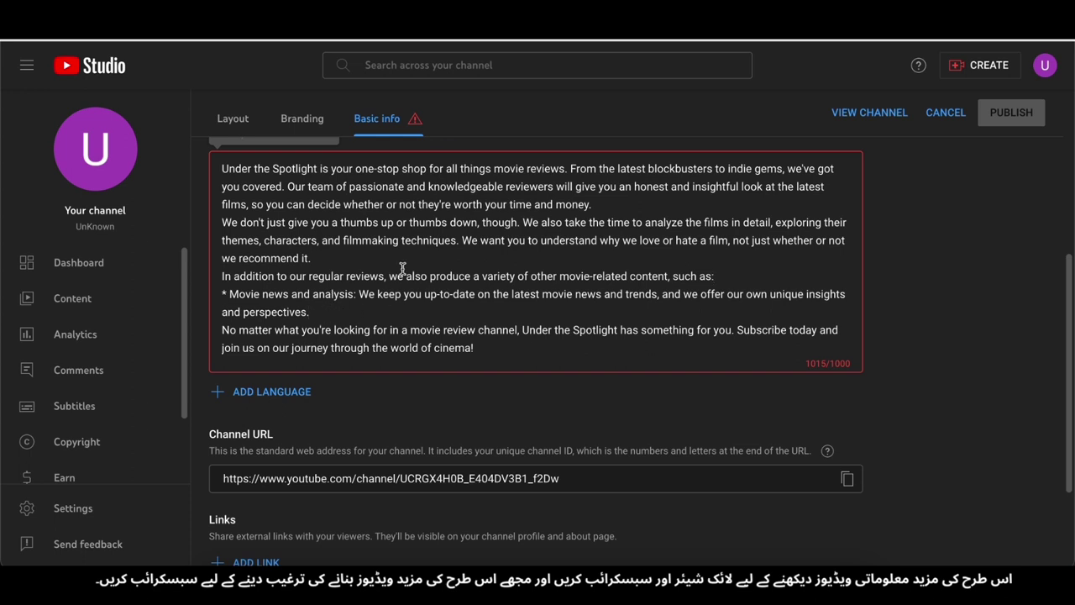
Step: Delete the sentence "From the latest blockbusters to indie gems, we've got you covered." from the channel description
scroll(408, 265, up, 1)
scroll(504, 250, up, 1)
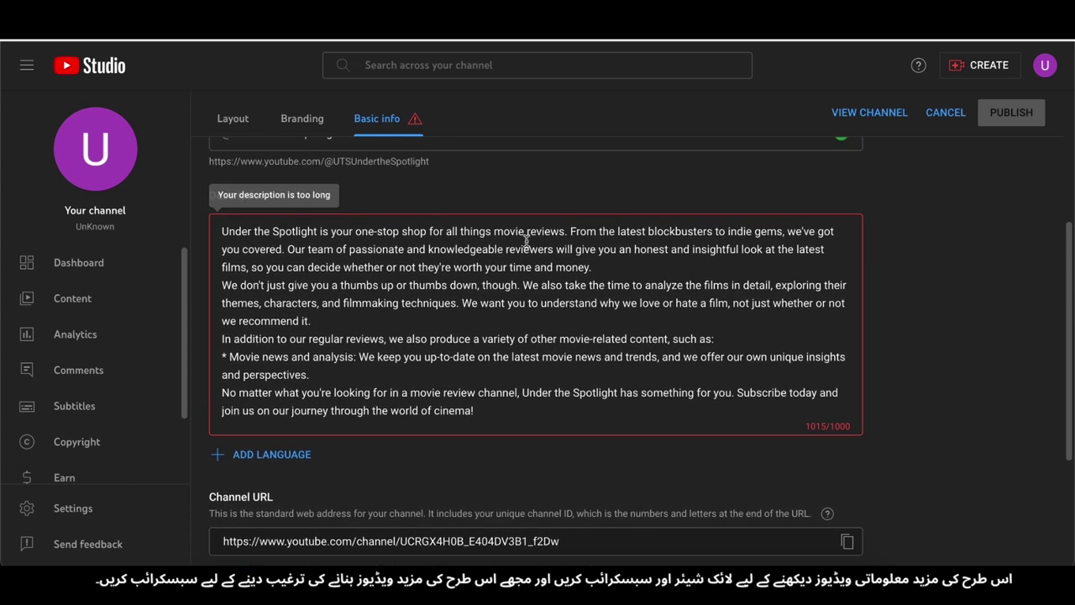
drag(571, 232, 280, 250)
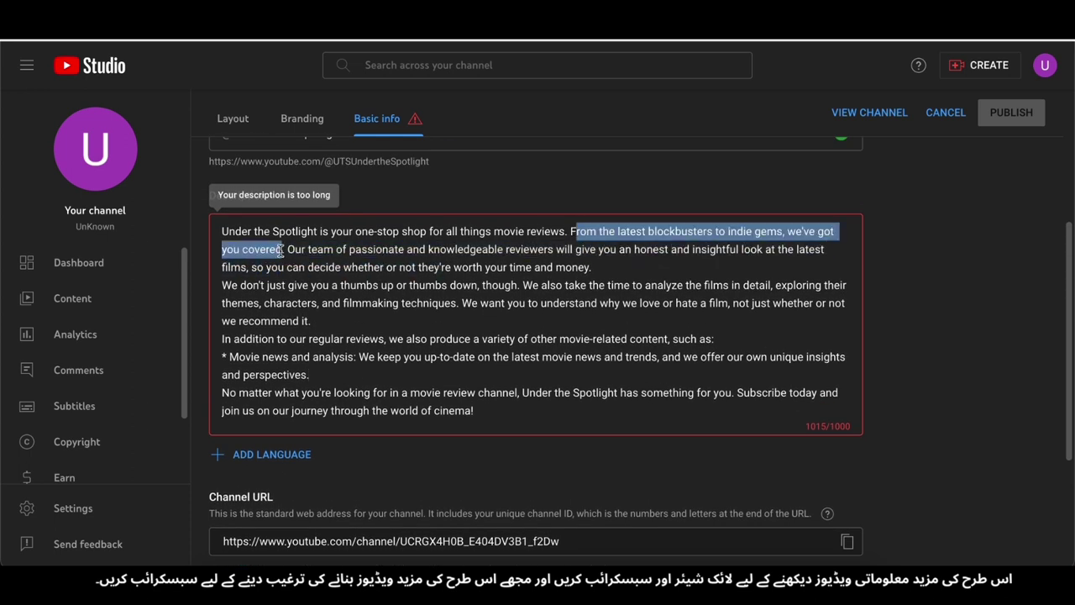
key(BackSpace)
scroll(617, 178, down, 2)
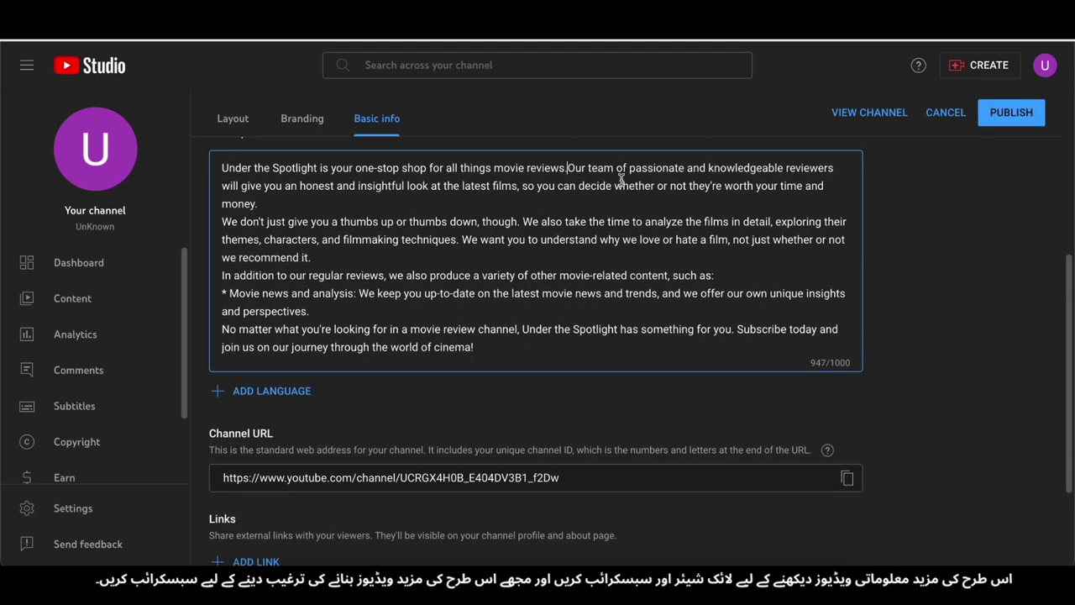
Step: Publish the channel's basic info changes and check the public channel page
scroll(503, 352, down, 1)
scroll(503, 353, up, 5)
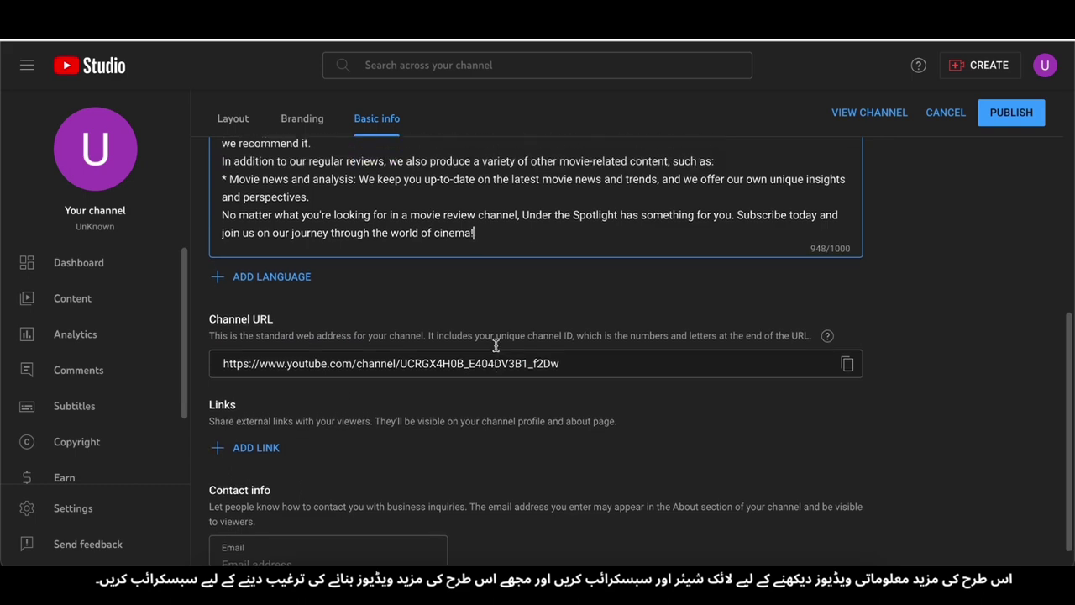
click(1017, 162)
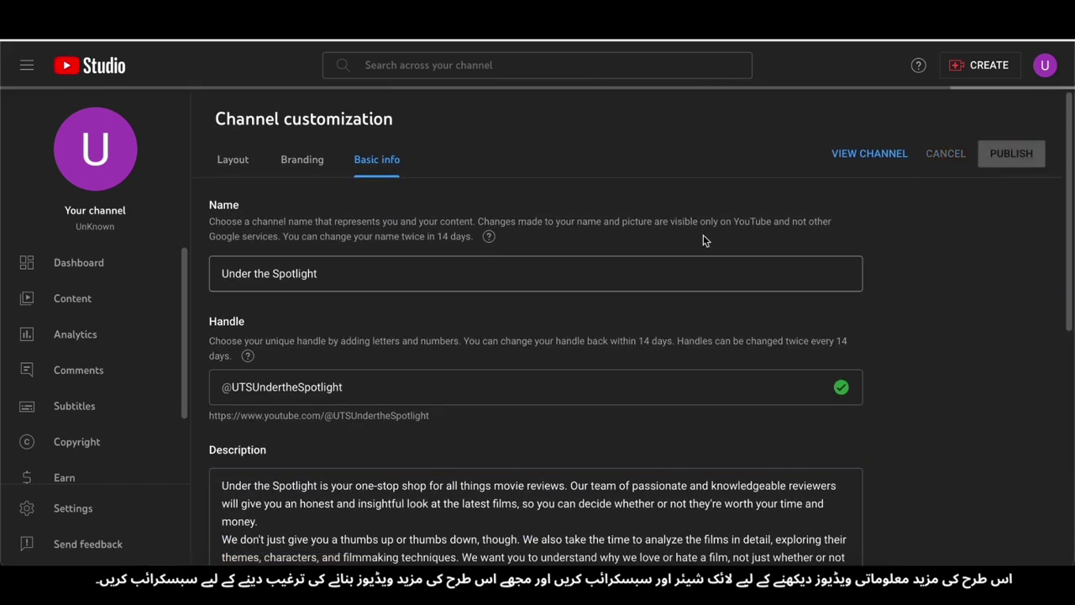
click(109, 156)
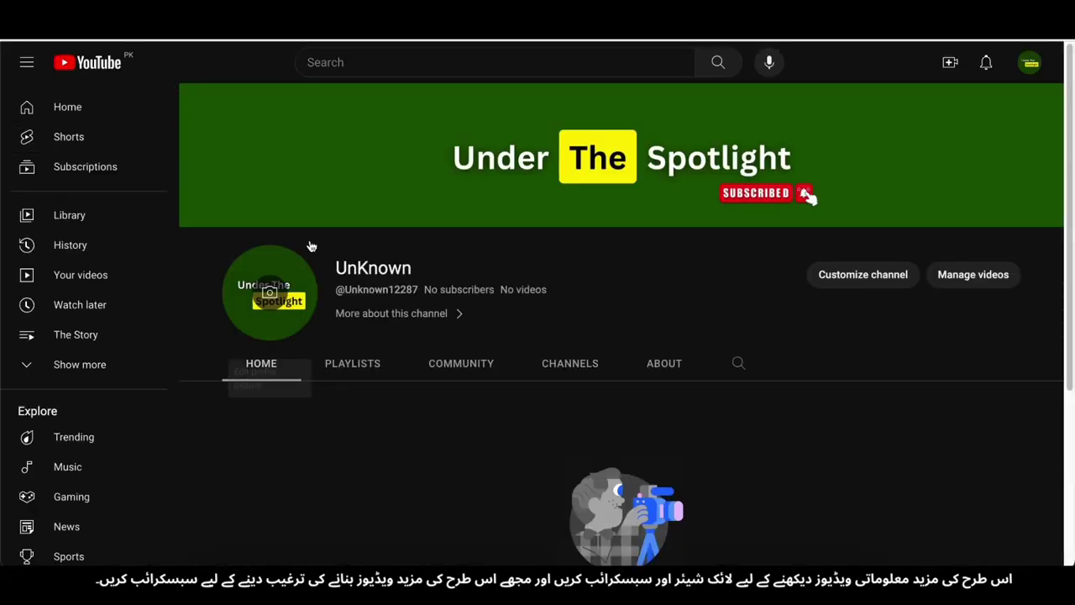
click(353, 360)
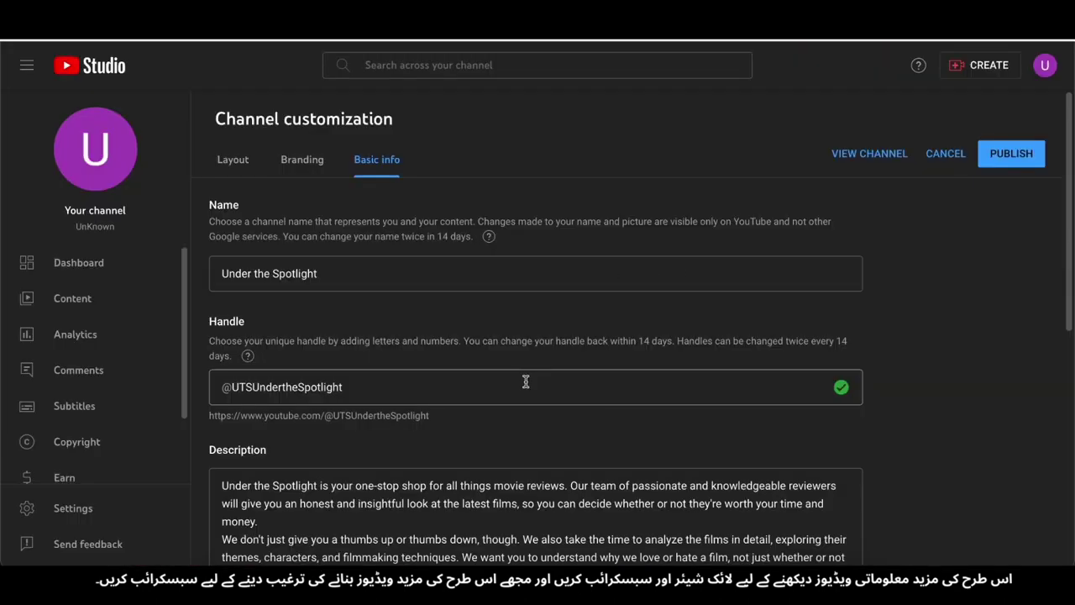
scroll(525, 382, down, 5)
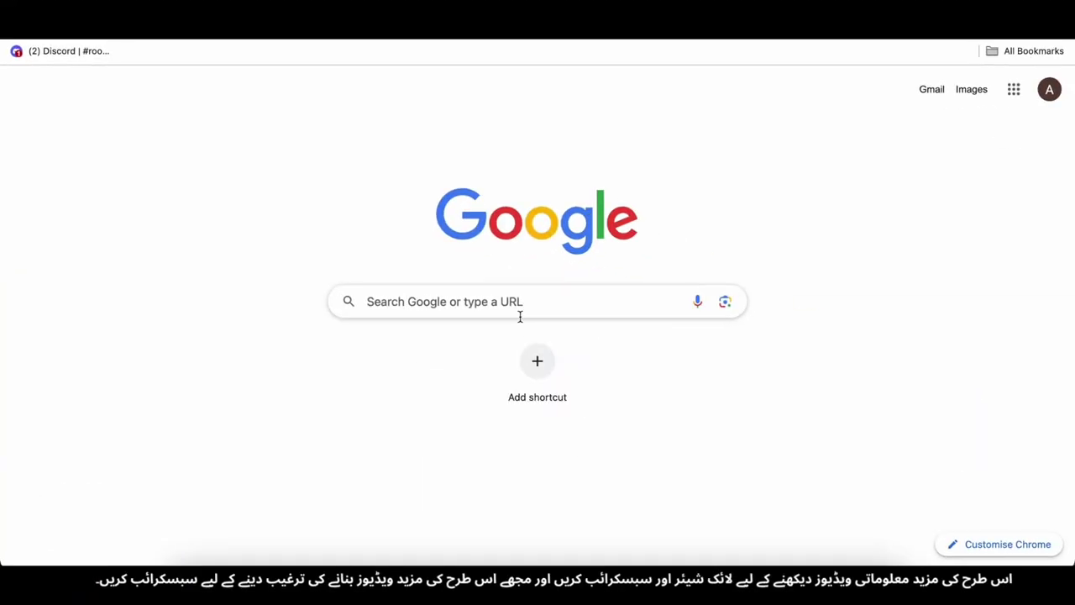
Step: Search Google for "famous movie in 2023"
click(551, 300)
text(famous )
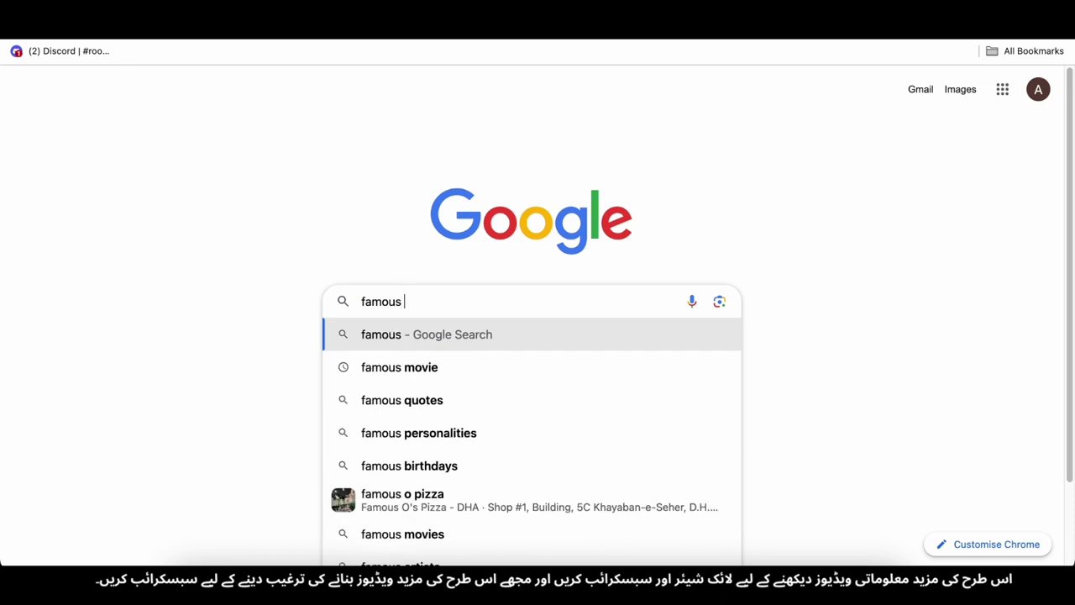
text(movie in 2o2)
key(BackSpace)
key(BackSpace)
key(Return)
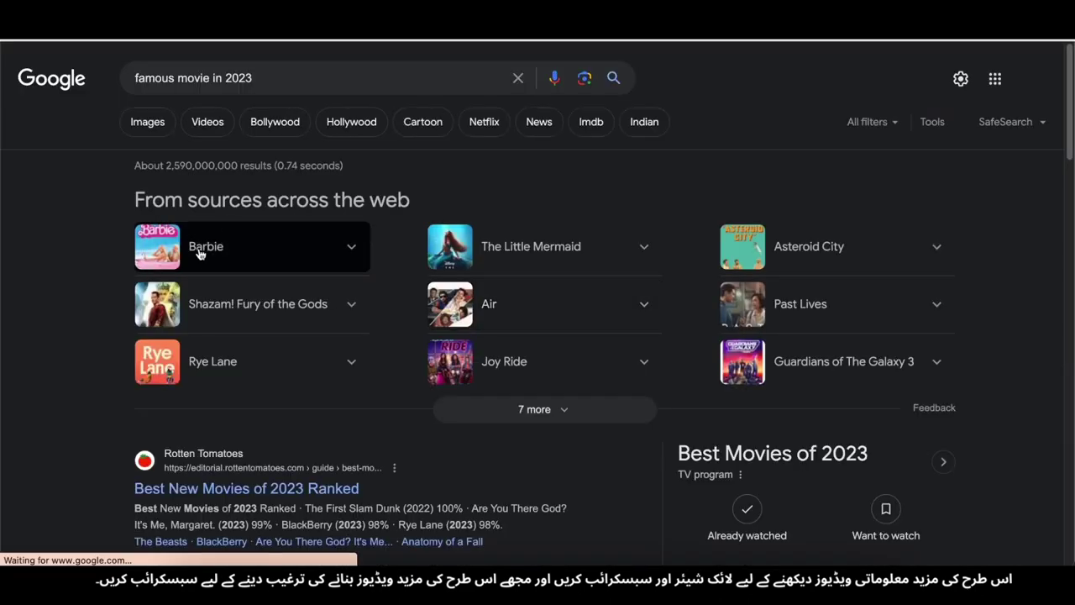
Step: Look through the suggested 2023 movies, viewing the details for Barbie and Asteroid City and the full list of titles
scroll(223, 233, down, 1)
click(204, 225)
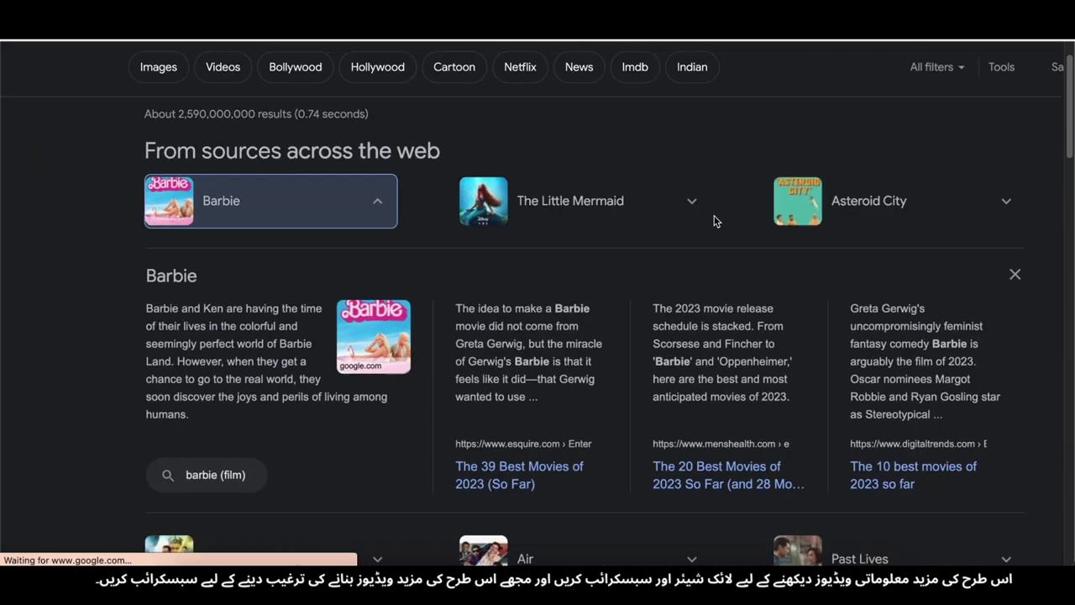
click(882, 203)
scroll(515, 262, down, 1)
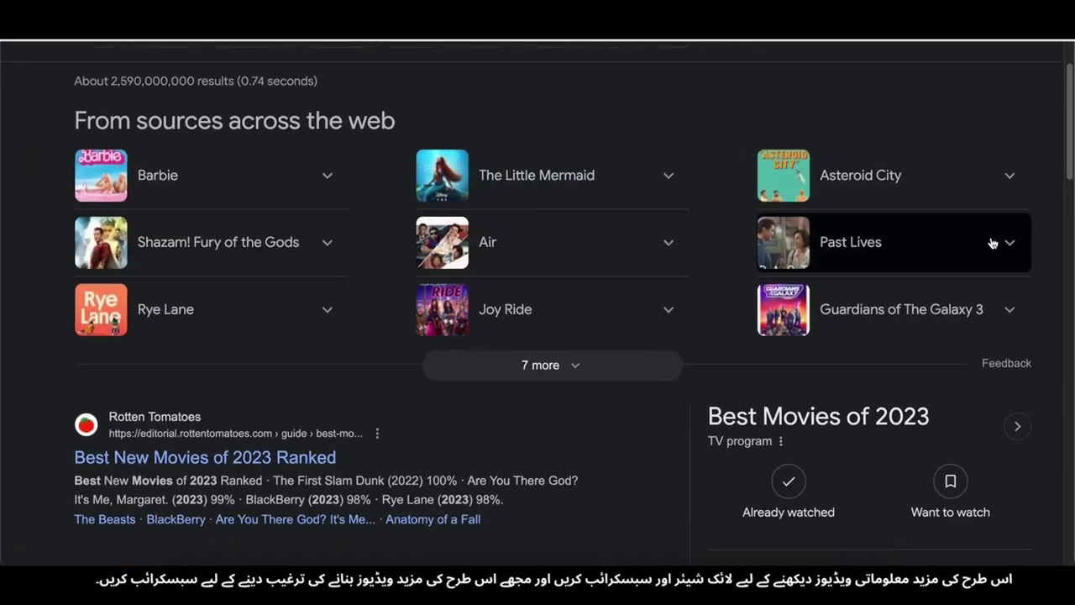
click(525, 372)
scroll(836, 162, down, 1)
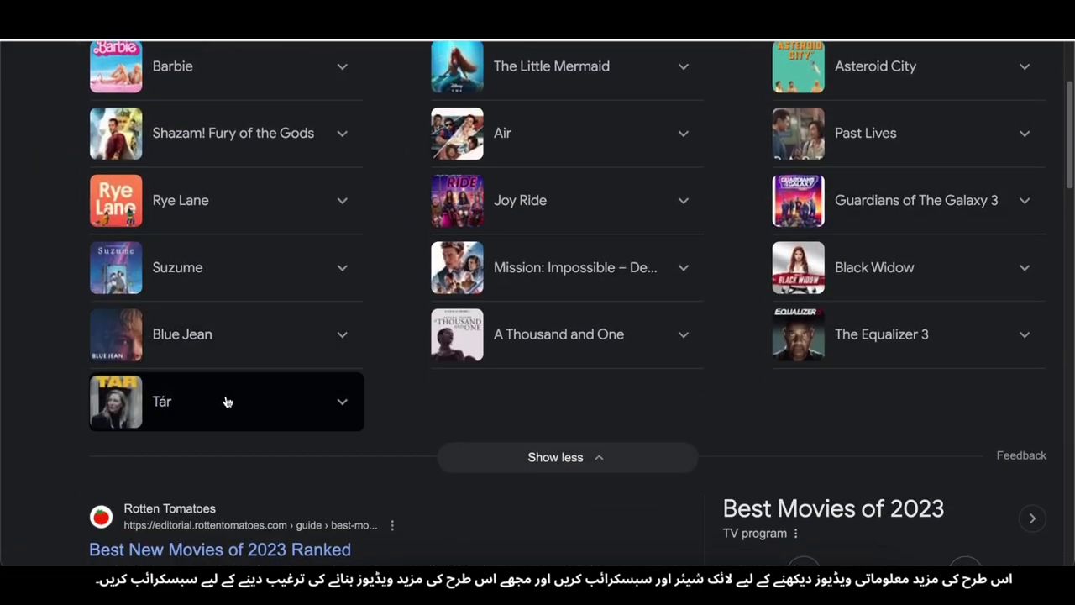
scroll(745, 295, up, 3)
click(629, 229)
drag(250, 294, 58, 295)
click(52, 299)
scroll(84, 289, up, 5)
click(496, 293)
click(495, 293)
click(292, 268)
click(244, 79)
key(BackSpace)
click(4, 232)
scroll(418, 250, down, 6)
scroll(418, 249, up, 6)
Step: Search for "google bard" in a new browser tab and open the Bard chatbot from the results
key(super+t)
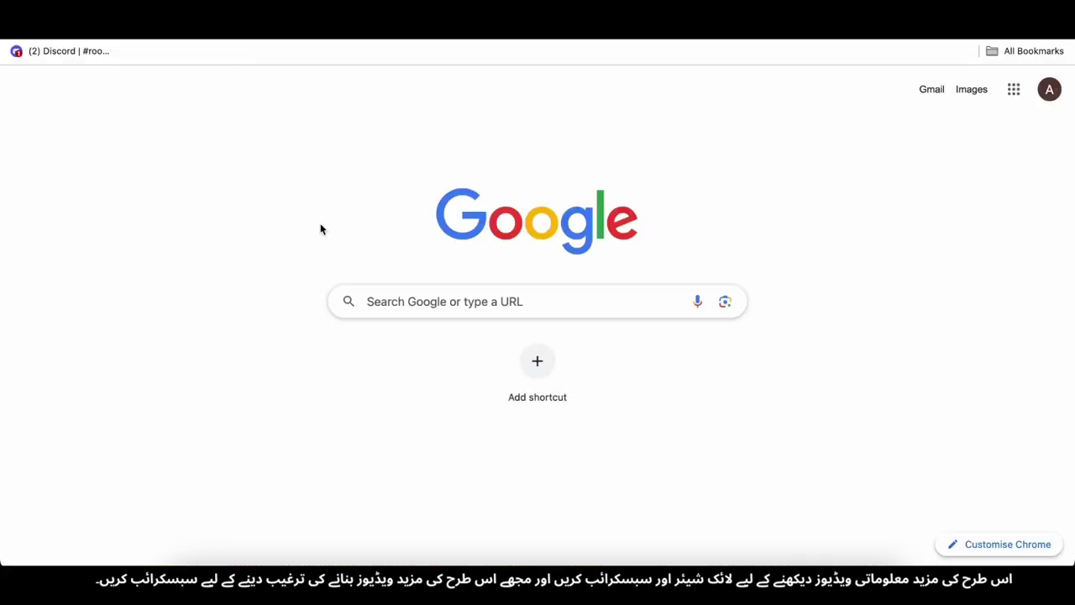
click(403, 298)
text(goog)
key(Return)
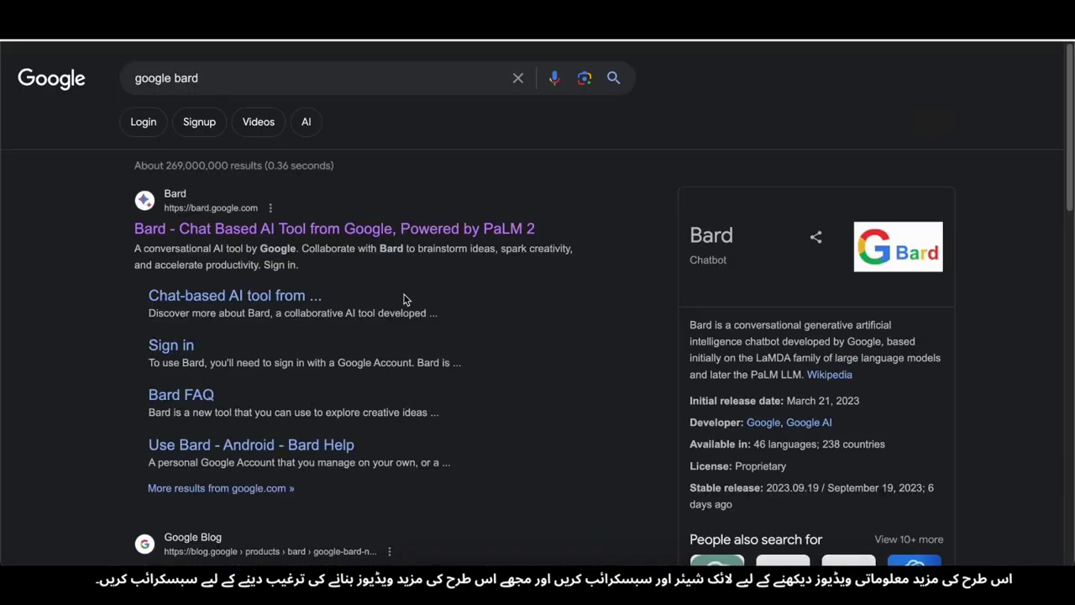
click(159, 228)
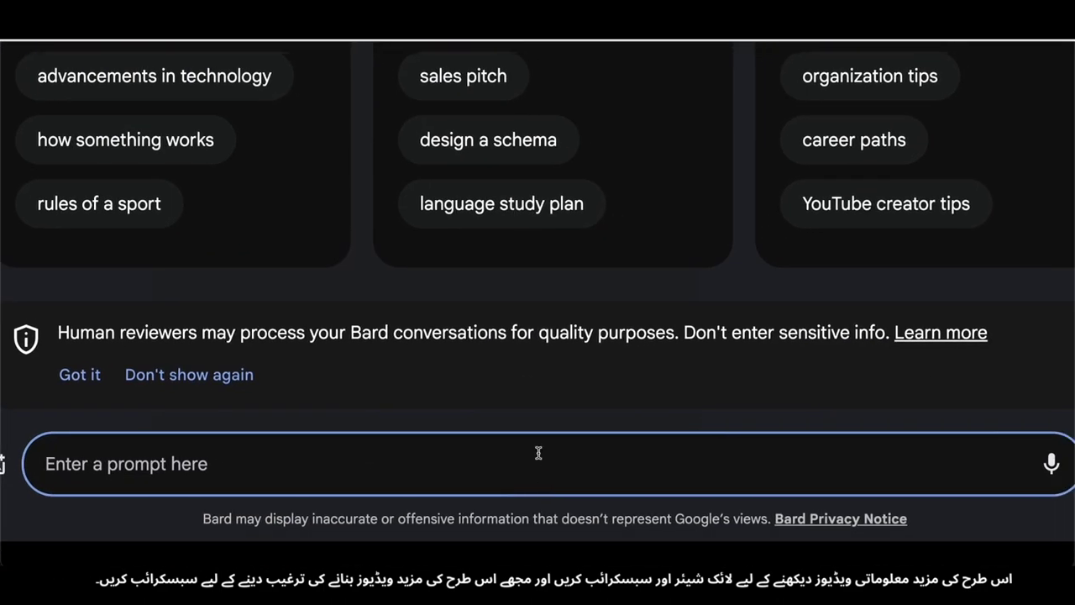
Step: Ask Bard to "Write Movie Review on This Movie "The Little Mermaid""
text(Write Movie Review on This)
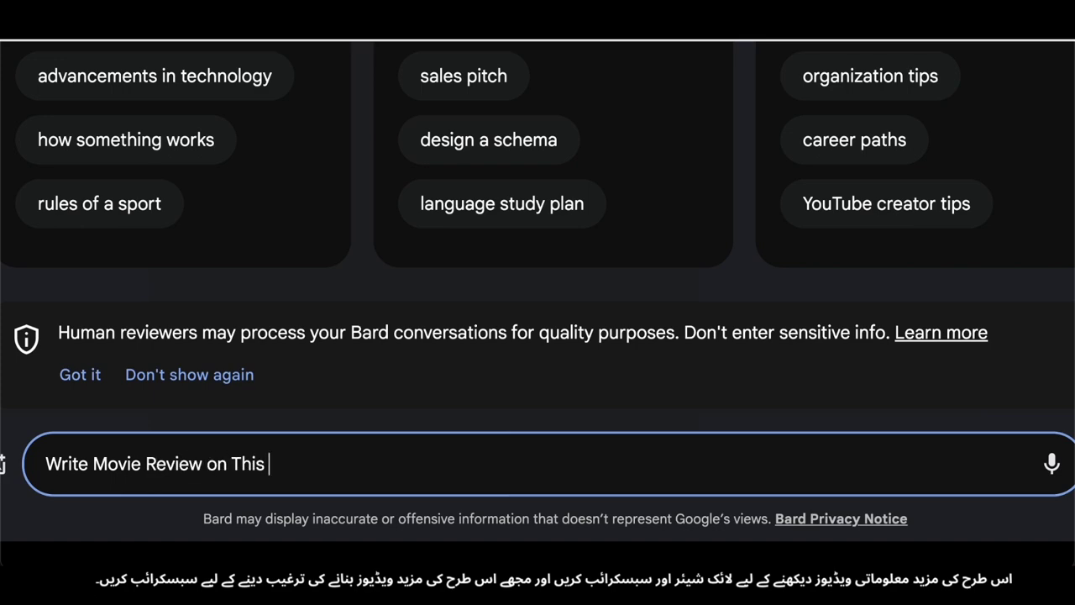
key(shift+Return)
text("")
key(Left)
key(Left)
key(BackSpace)
key(Right)
text(The Little Mermaid)
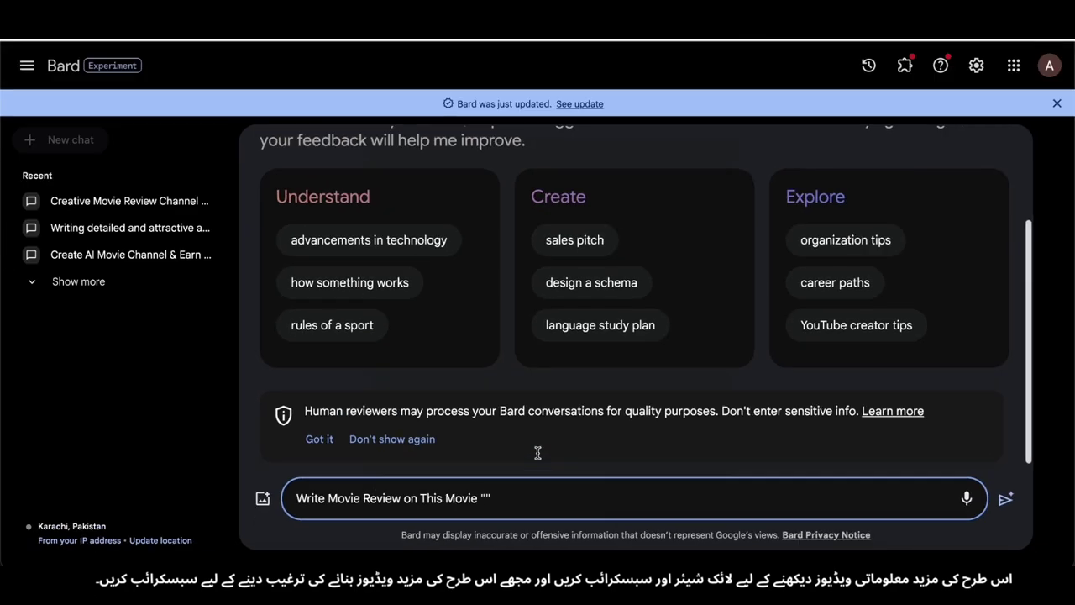
key(Return)
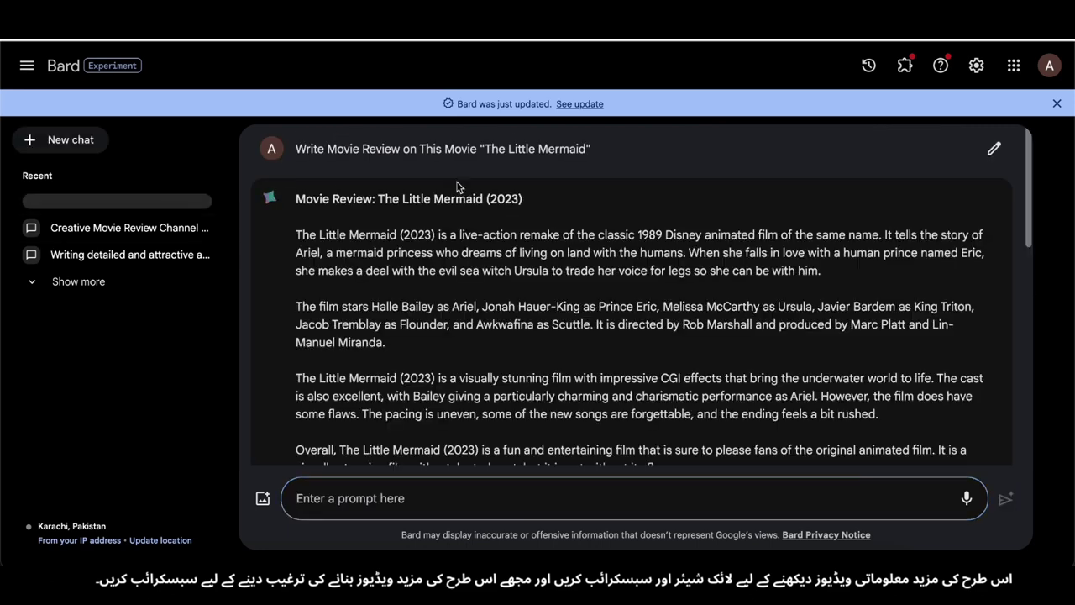
Step: Read through the generated review, including its strengths, weaknesses, overall rating, recommendation and sources
scroll(406, 241, down, 3)
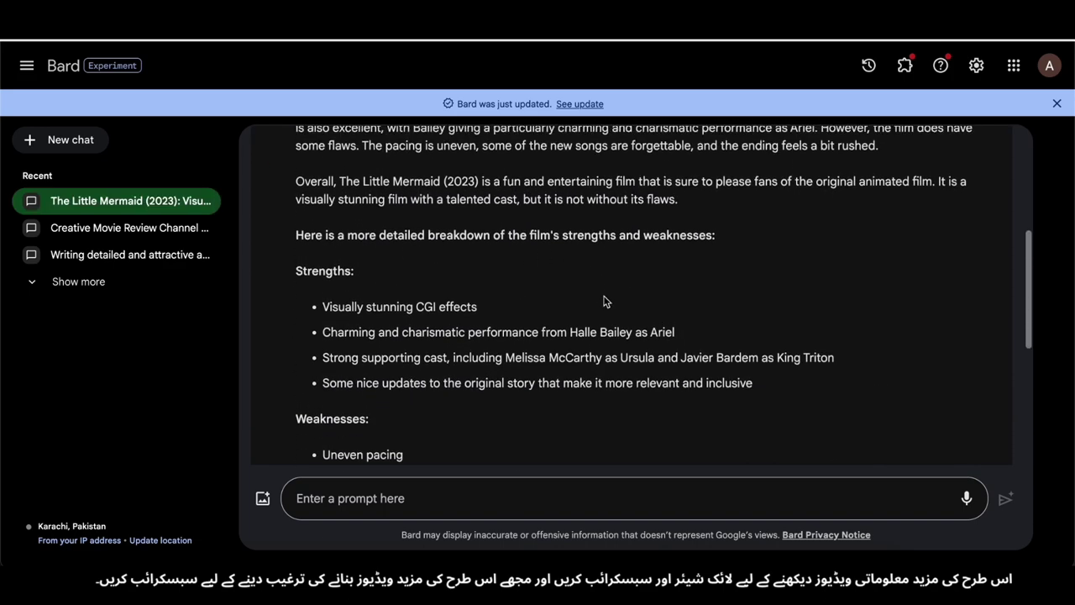
scroll(462, 277, down, 5)
scroll(462, 277, down, 2)
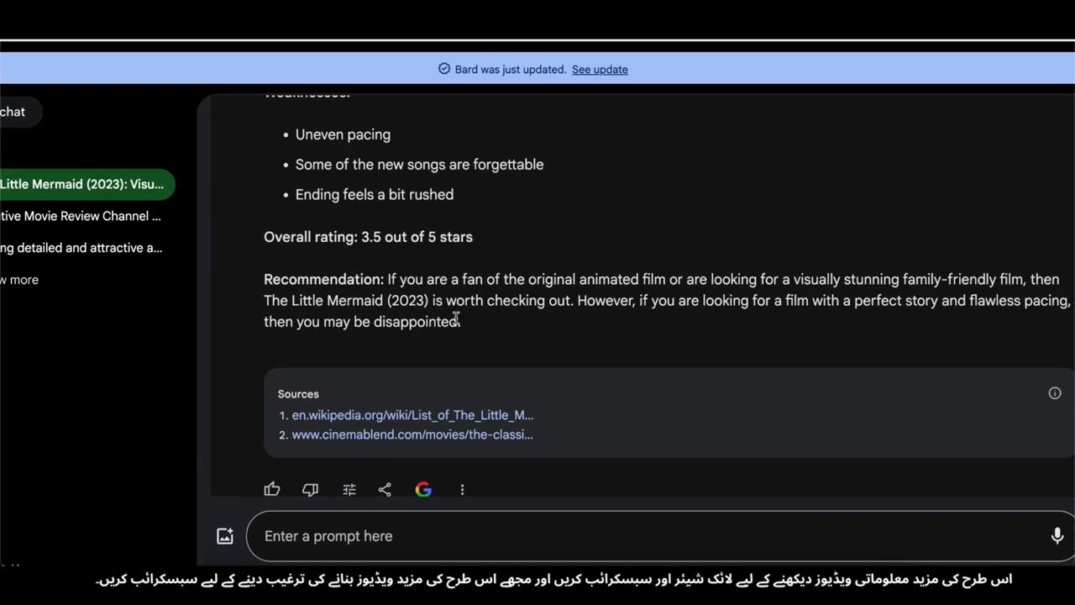
scroll(393, 248, up, 1)
drag(464, 318, 259, 260)
scroll(386, 235, up, 5)
scroll(348, 278, down, 4)
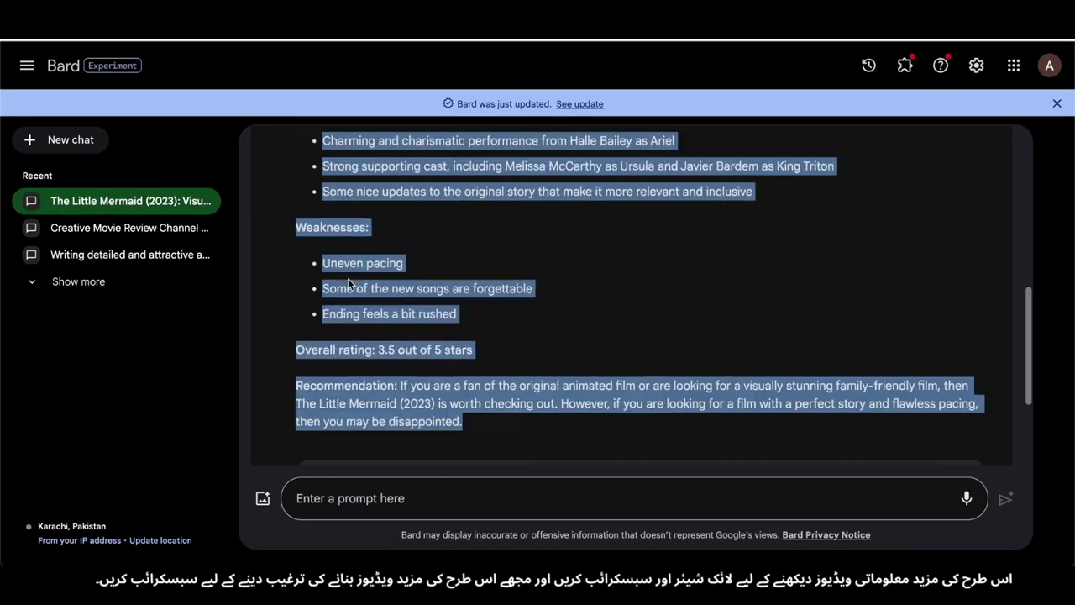
click(348, 283)
scroll(469, 266, down, 3)
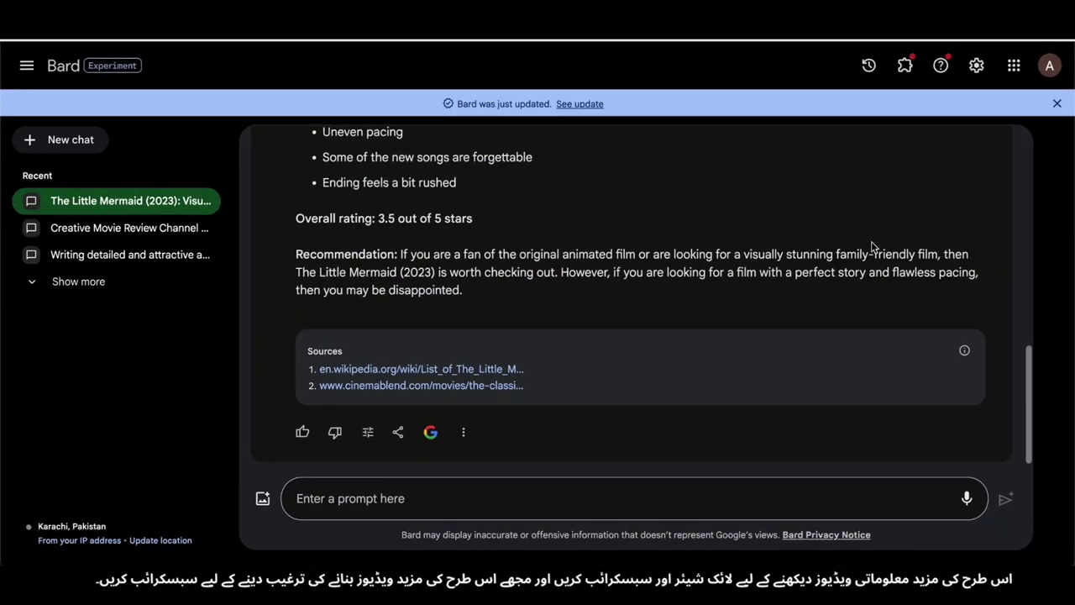
Step: Copy Bard's full review from its title through the recommendation and paste it into a new note in Notes
scroll(590, 301, up, 1)
scroll(546, 301, up, 1)
drag(466, 361, 407, 267)
click(427, 276)
scroll(369, 240, up, 10)
drag(477, 362, 322, 266)
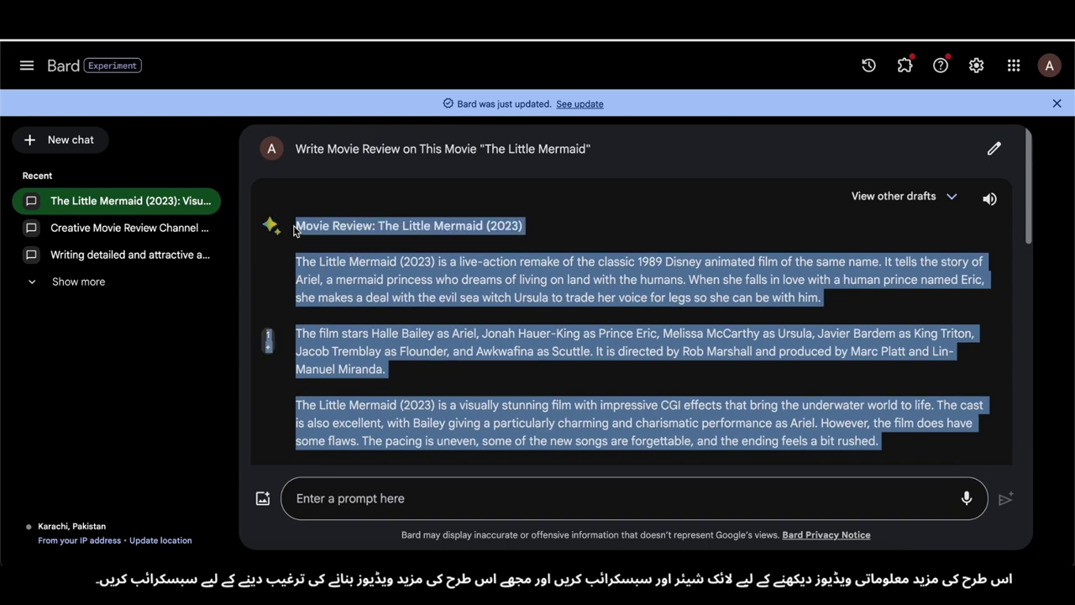
right_click(346, 556)
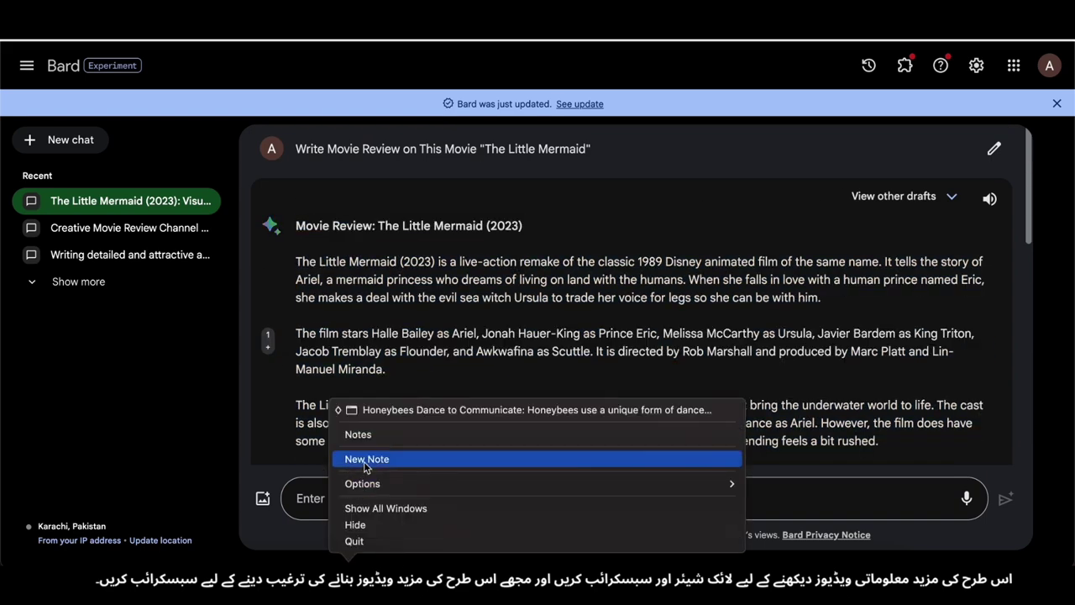
click(353, 459)
key(super+v)
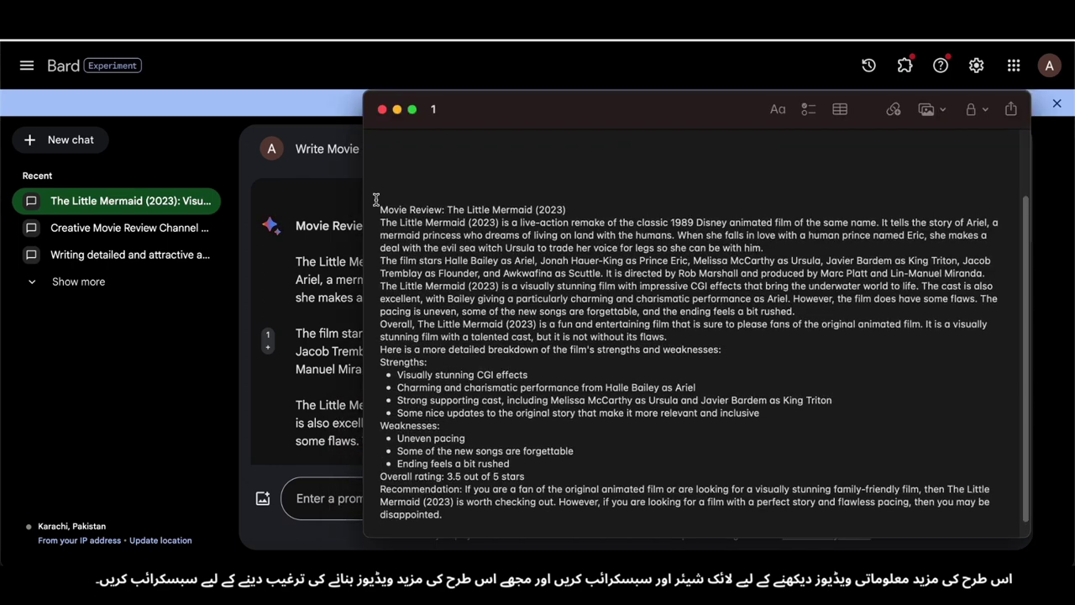
Step: Remove the blank lines above the review title in the note and minimise the note window
drag(432, 255, 402, 155)
drag(451, 209, 482, 238)
key(BackSpace)
key(BackSpace)
key(BackSpace)
key(BackSpace)
key(BackSpace)
key(BackSpace)
key(BackSpace)
key(BackSpace)
key(BackSpace)
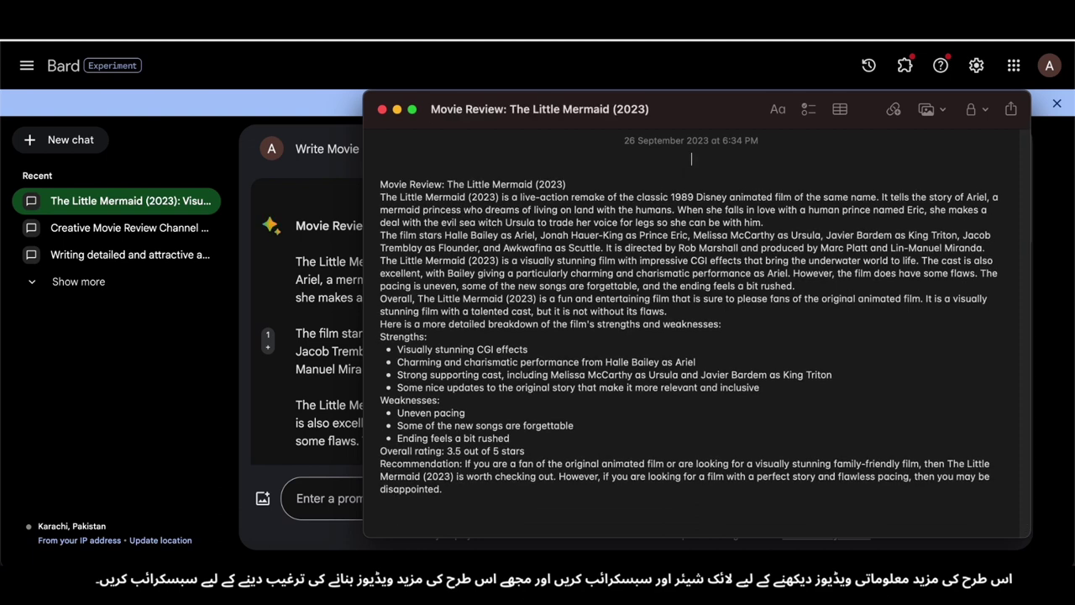
key(BackSpace)
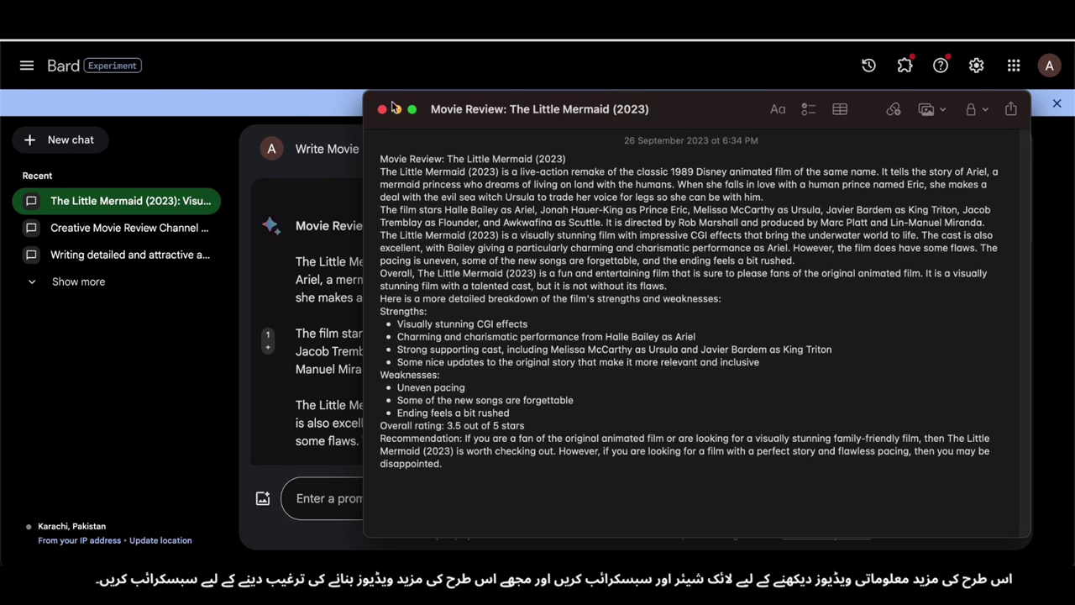
click(397, 110)
scroll(591, 351, down, 10)
scroll(590, 351, up, 10)
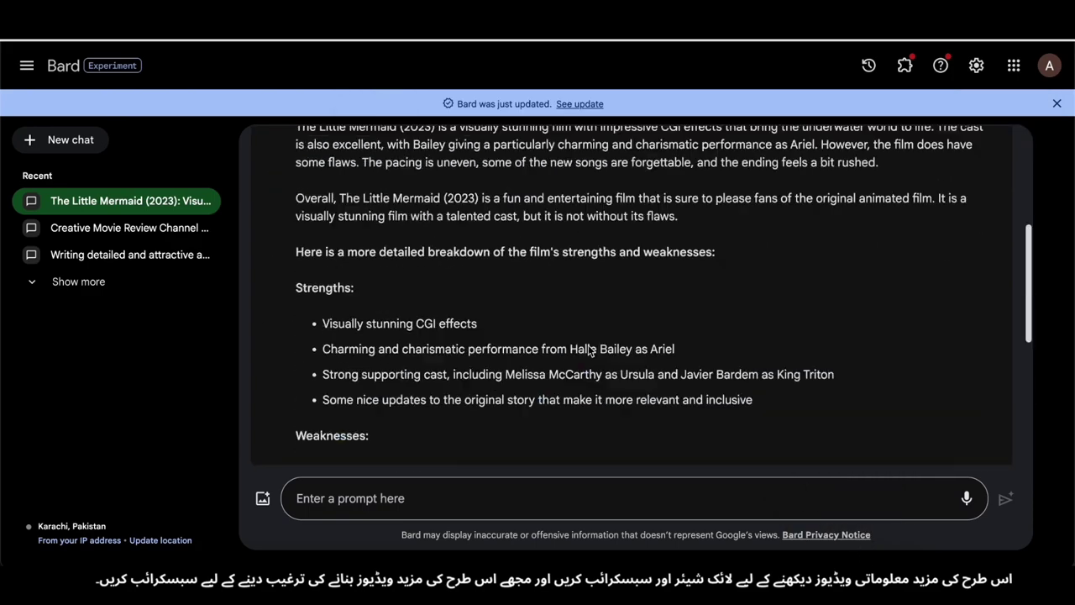
scroll(399, 294, down, 8)
key(super+shift+5)
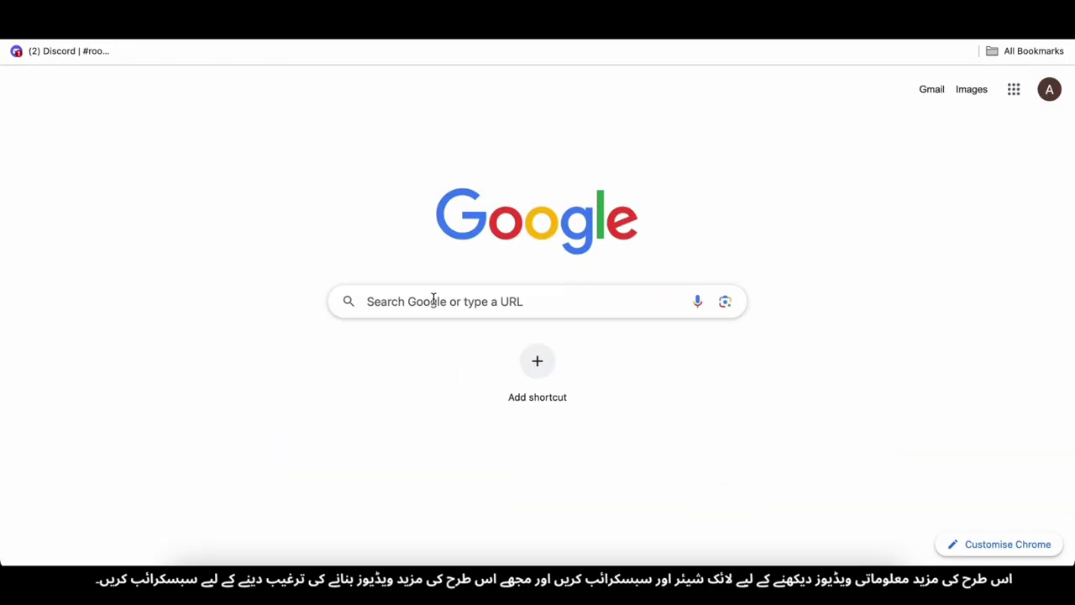
Step: Search Google for "elevenlabs" and open the ElevenLabs website from the results
click(432, 298)
text(elevenlabs)
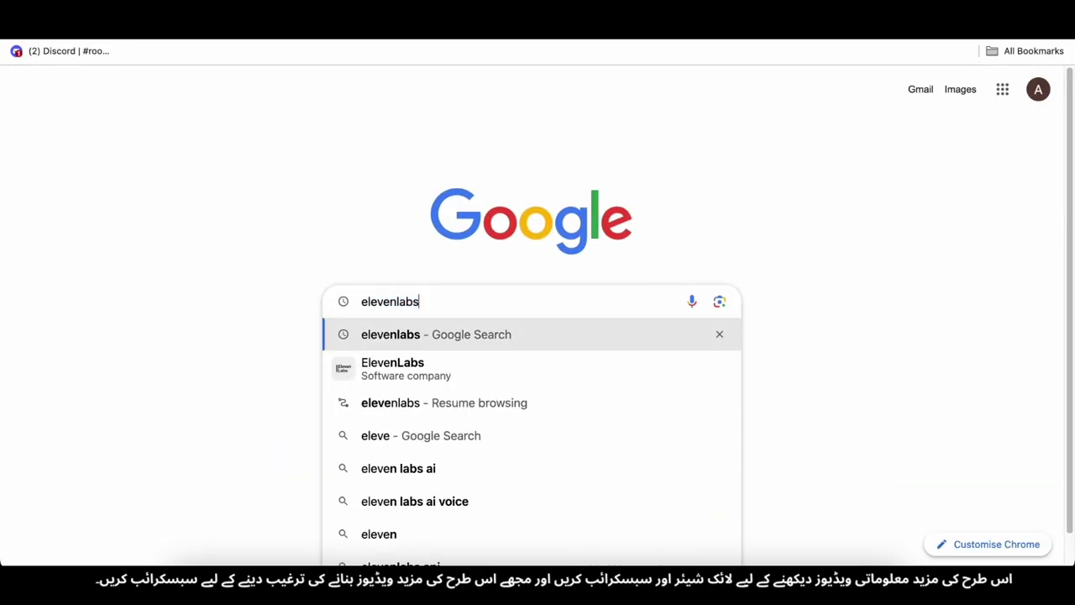
key(Return)
click(192, 232)
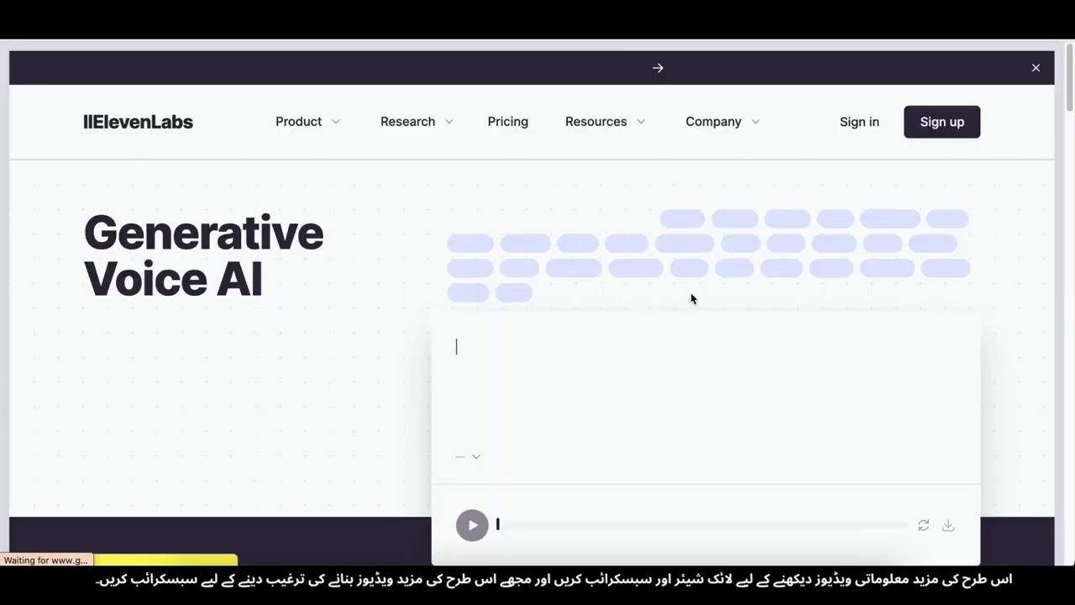
Step: Copy the review's first paragraph from the note and paste it into the ElevenLabs speech text box
click(829, 586)
drag(380, 172, 764, 197)
key(super+c)
click(398, 110)
click(538, 366)
key(super+v)
Step: Set the voice to Emily and generate speech for the first paragraph
scroll(555, 436, down, 1)
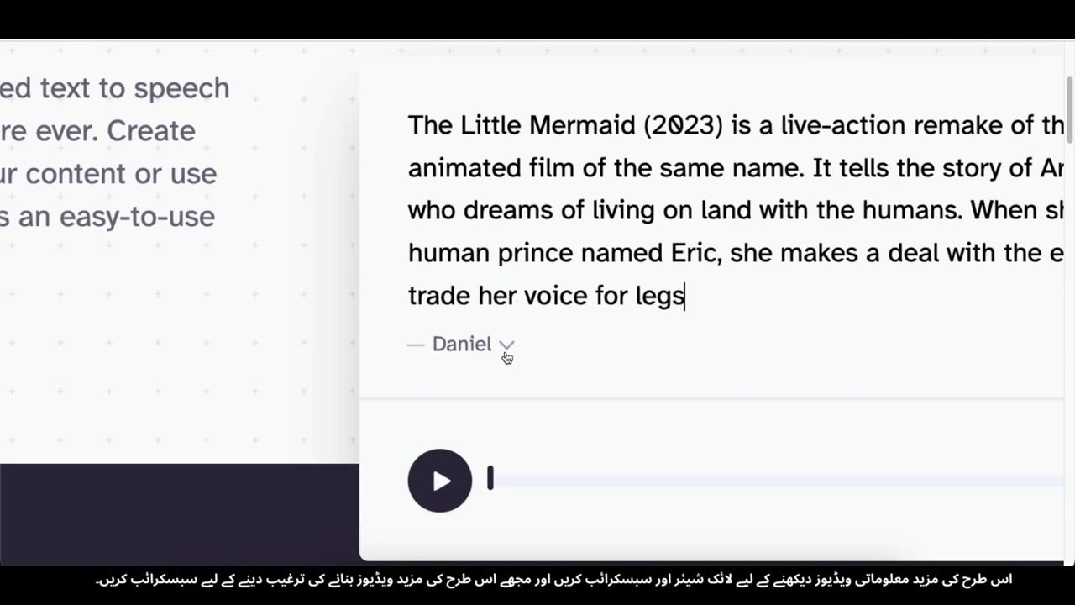
click(482, 346)
click(500, 473)
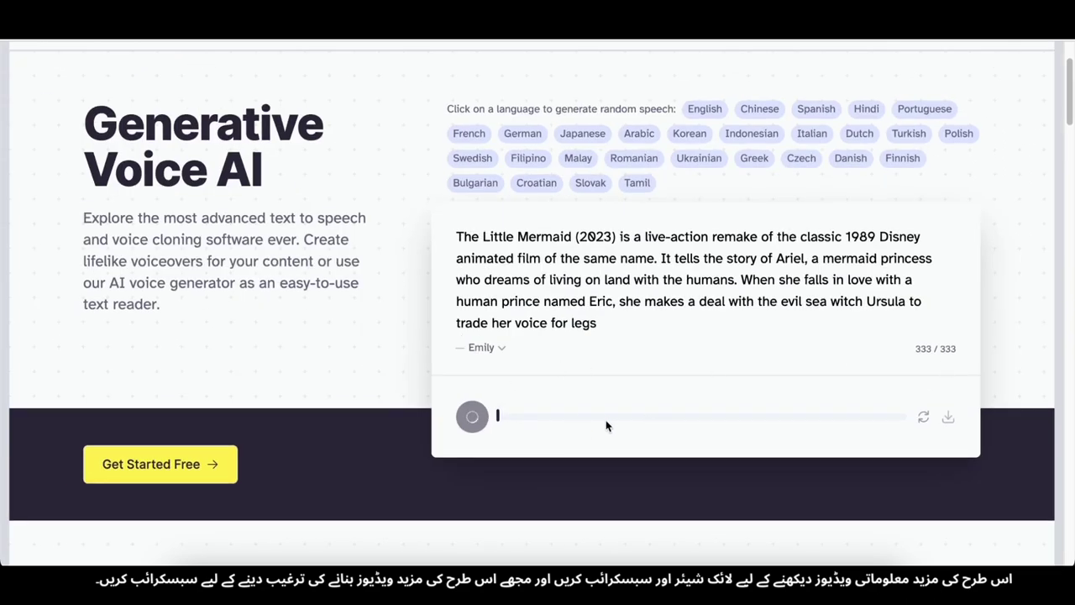
Step: Copy the note passage from "so she can be with him." through the end of the cast and director paragraph
click(828, 583)
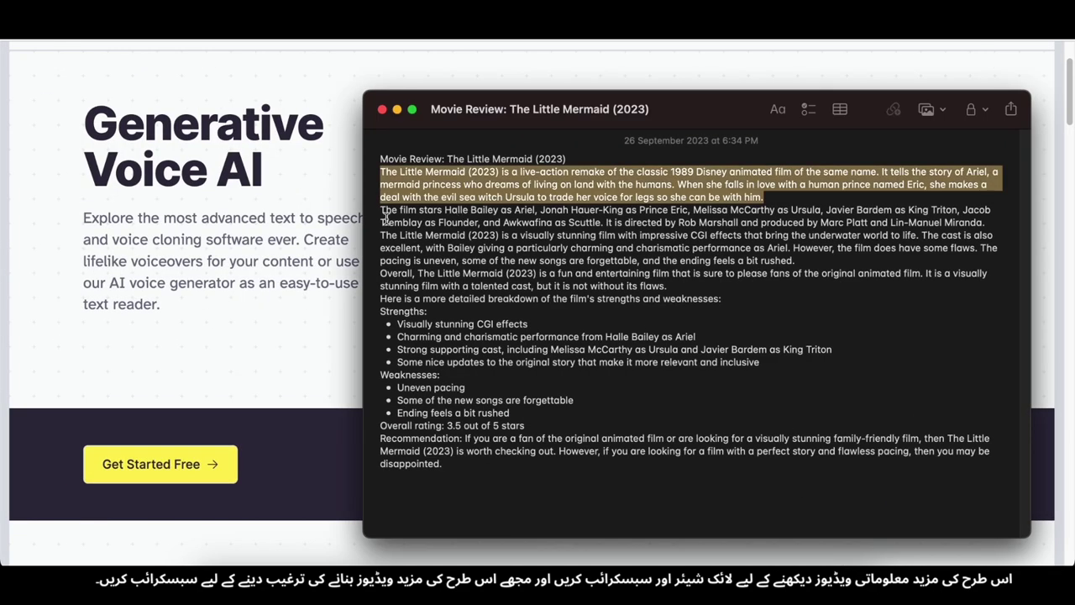
click(637, 199)
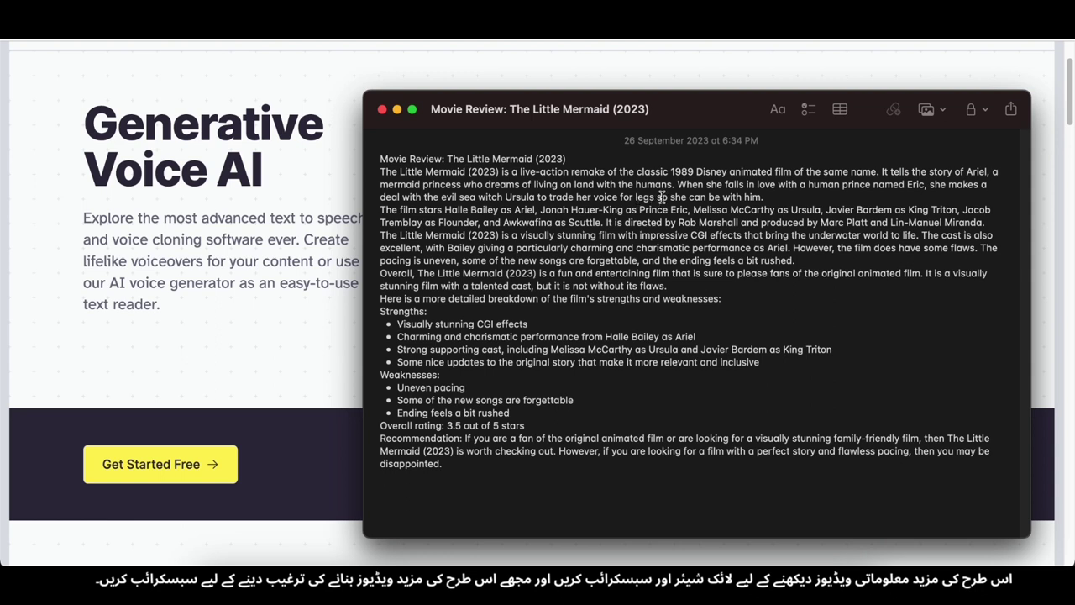
drag(695, 208, 856, 233)
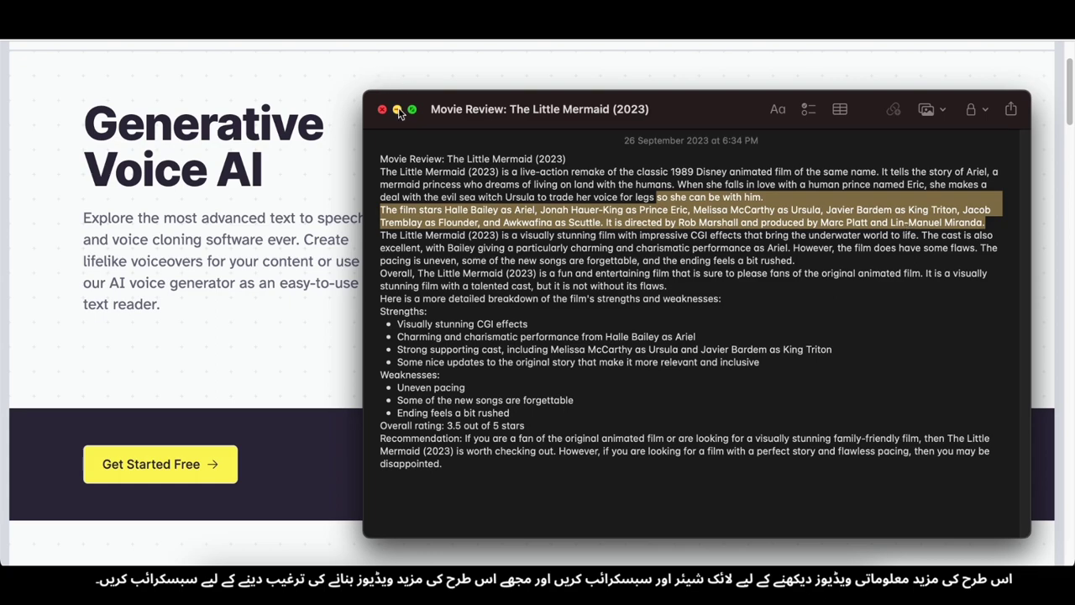
click(398, 110)
Step: Download the first voice clip, replace the speech text with the copied cast passage and generate its audio
click(949, 418)
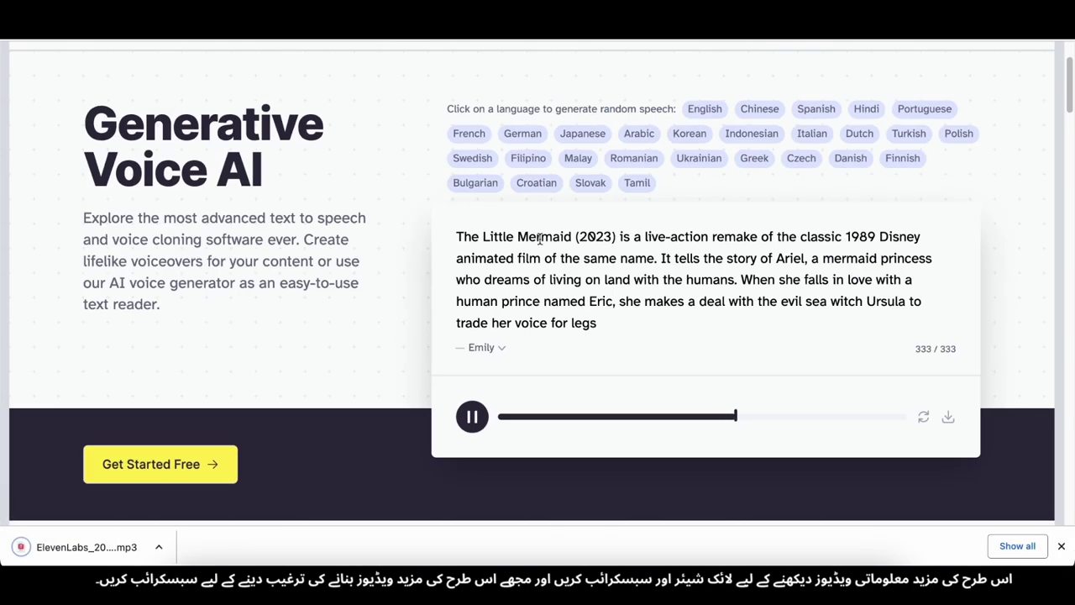
triple_click(540, 239)
text(so she can be with him. The film stars Halle Bailey as Ariel, Jonah Hauer-King as Prince Eric, Melissa McCarthy as Ursula, Javier Bardem as King Triton, Jacob Tremblay as Flounder, and Awkwafina as Scuttle. It is directed by Rob Marshall and produced by Marc Platt and Lin-Manuel Miranda.)
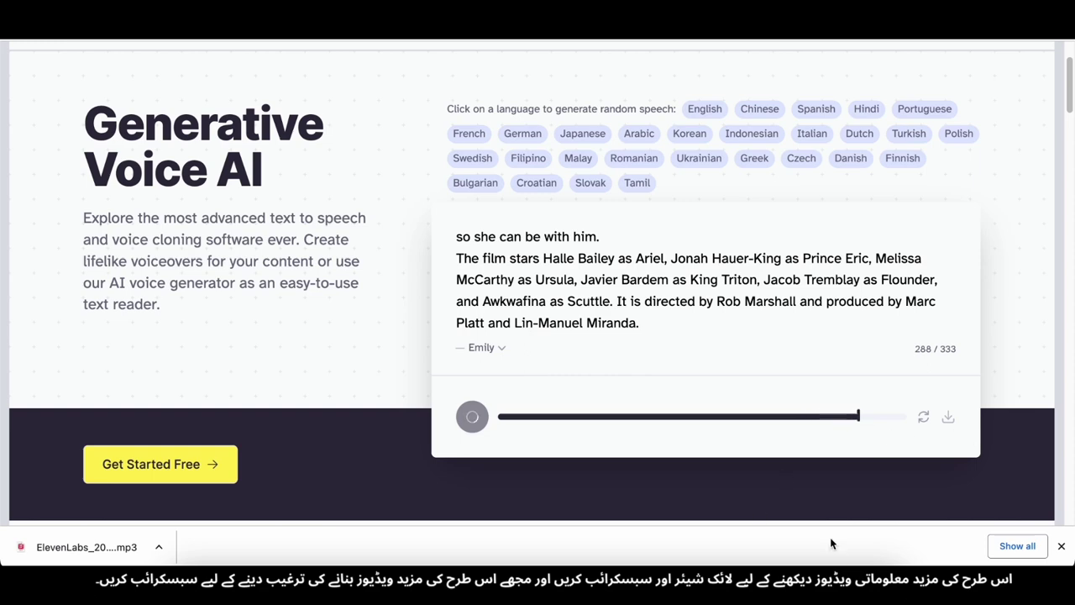
Step: Replace the speech text with the note's paragraph beginning "The Little Mermaid (2023) is a visually stunning film" and generate its audio
click(827, 571)
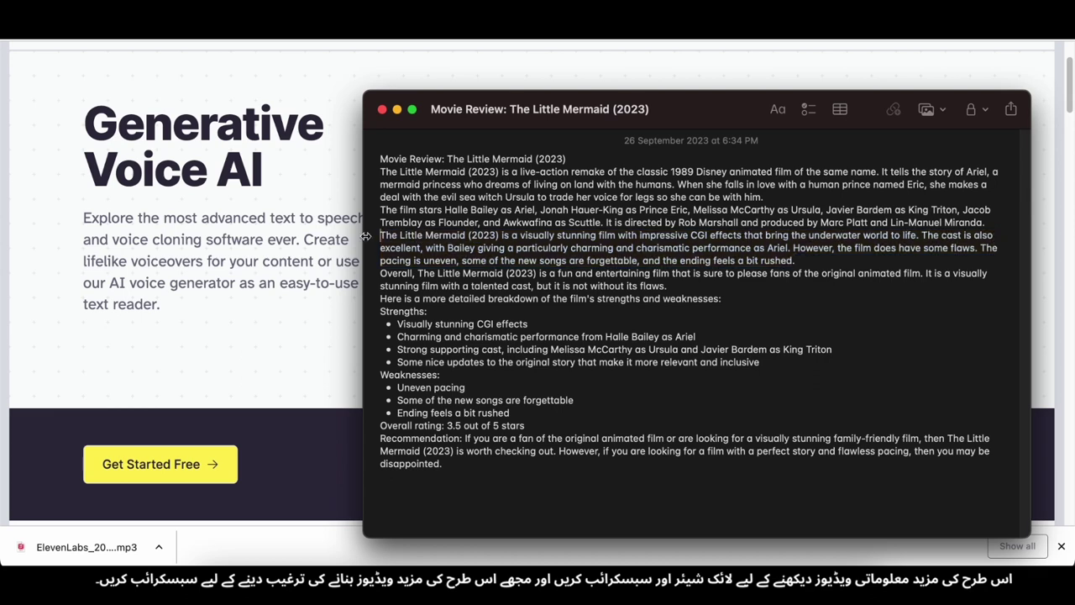
drag(382, 235, 759, 250)
triple_click(446, 238)
key(super+c)
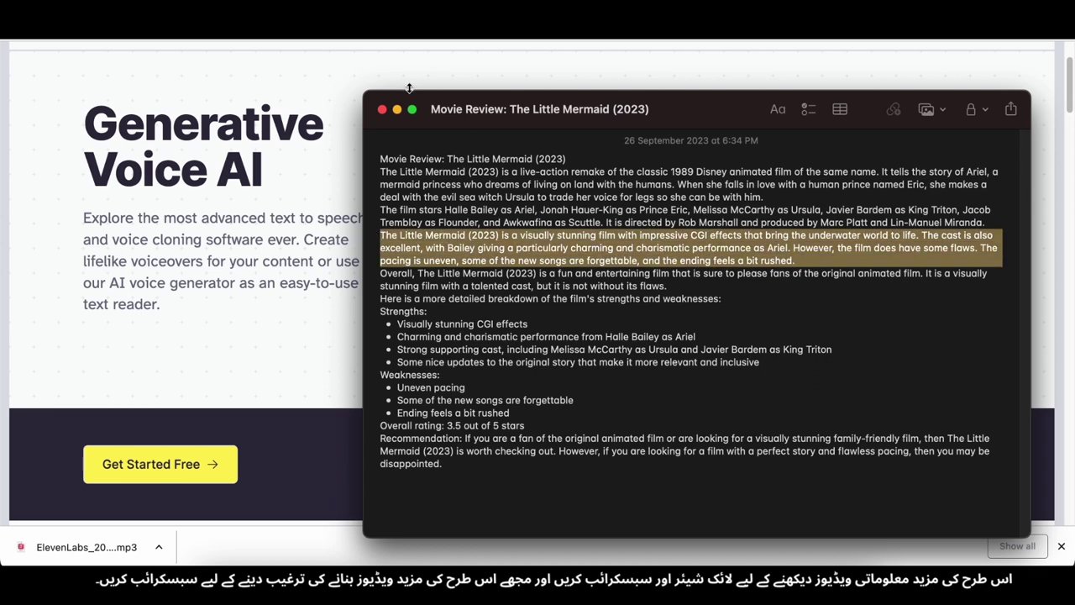
click(397, 109)
triple_click(603, 267)
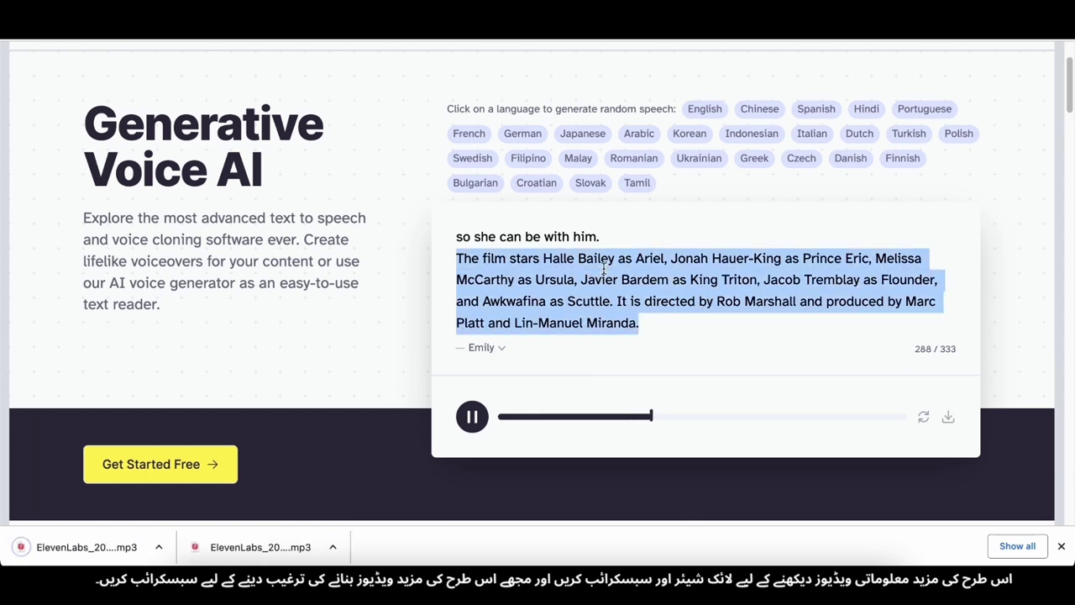
key(super+v)
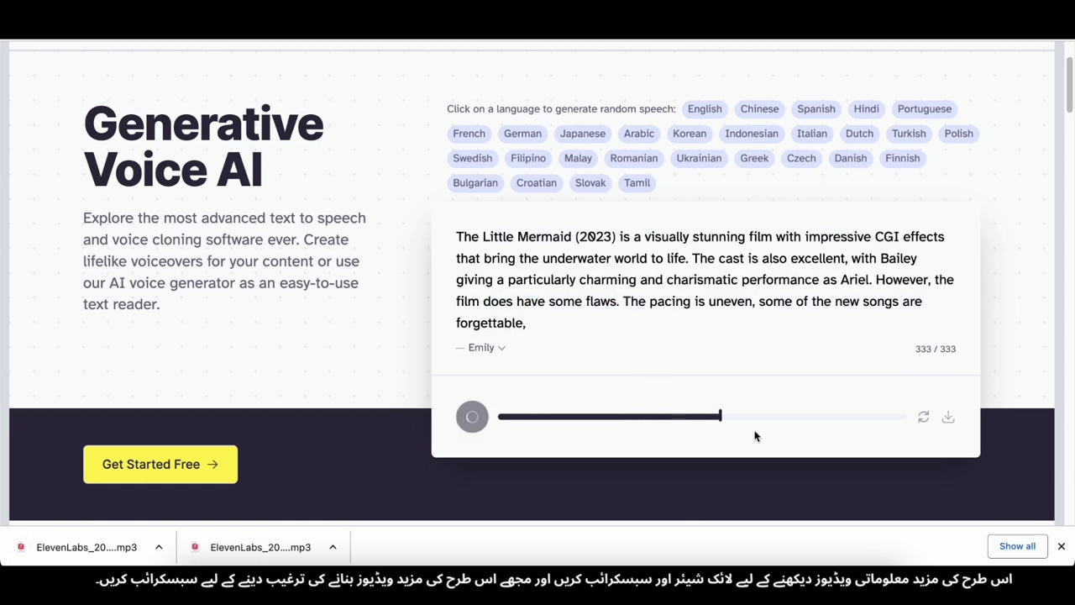
Step: Generate and download speech for the note passage from "and the ending feels a bit rushed." through "strengths and weaknesses:"
click(755, 518)
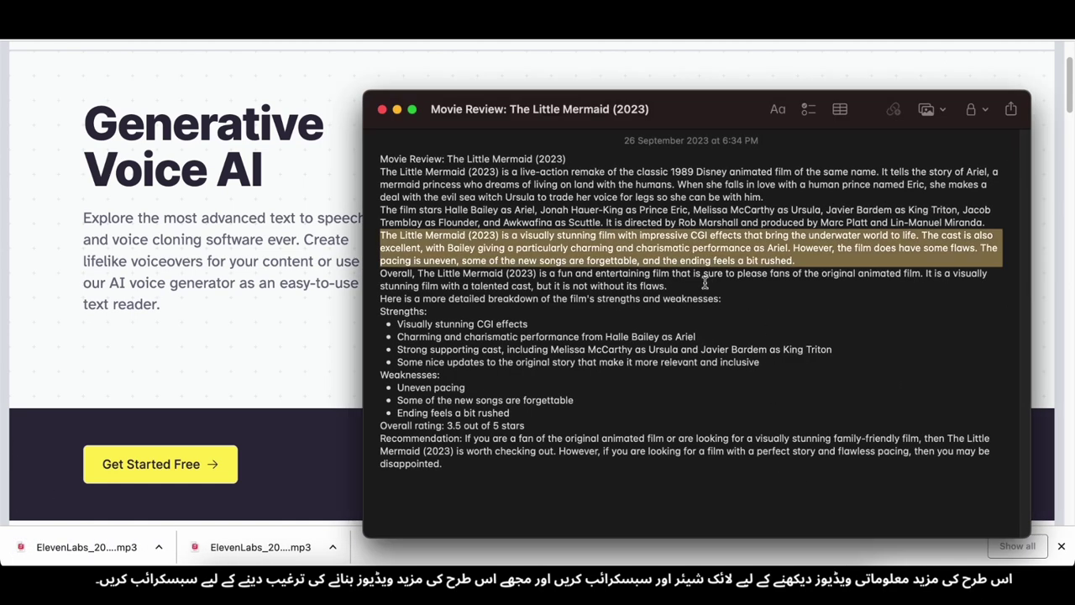
click(672, 284)
drag(658, 273, 730, 298)
key(ctrl+c)
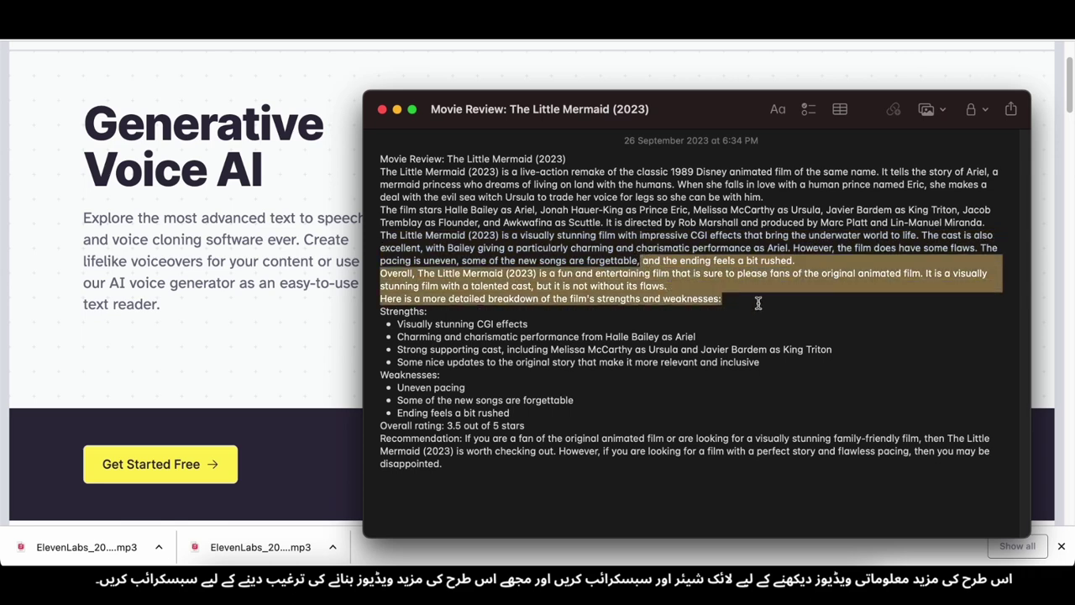
click(398, 110)
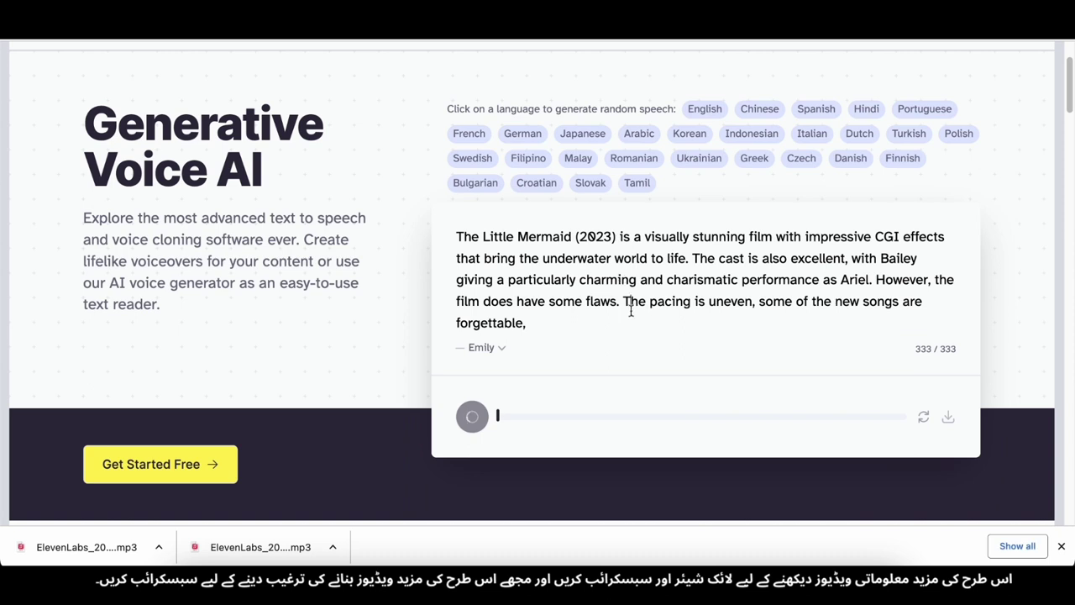
key(super+a)
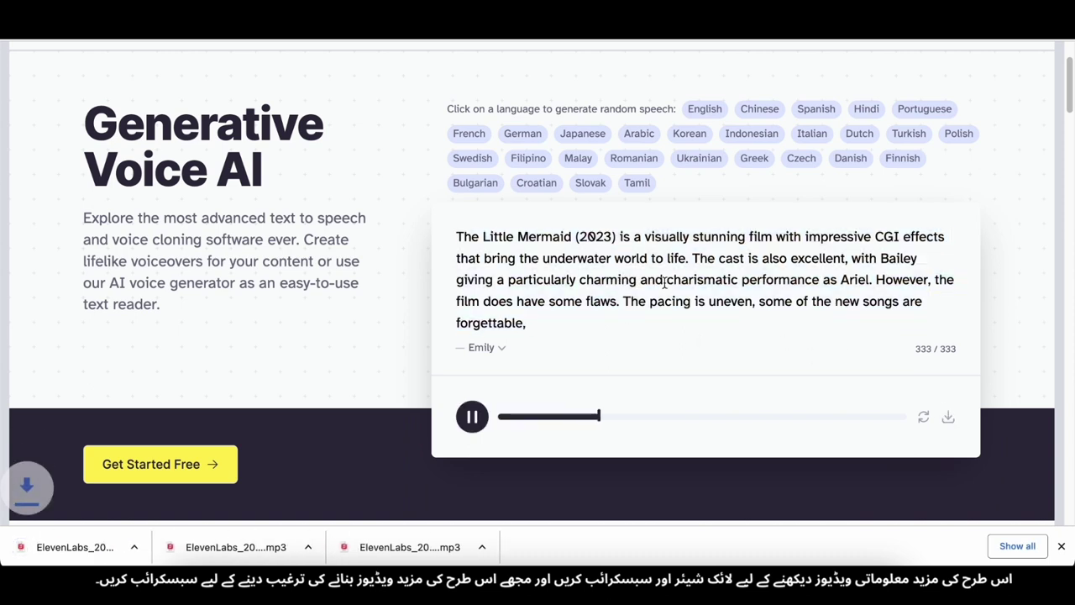
triple_click(665, 283)
key(ctrl+v)
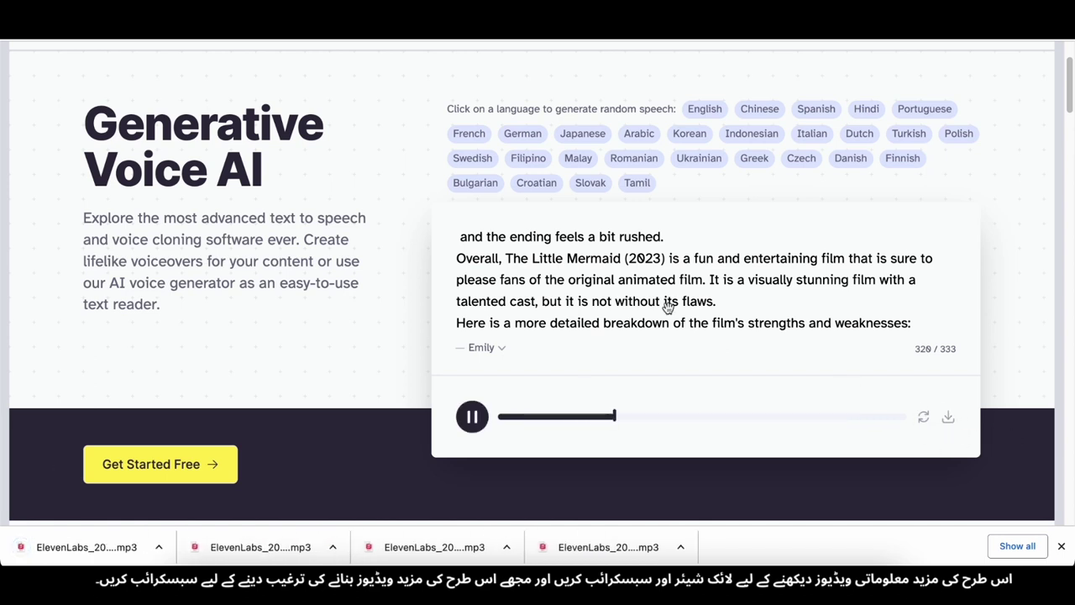
Step: Search for "lumen5" in a new browser tab and open the Lumen5 video dashboard
key(super+shift+5)
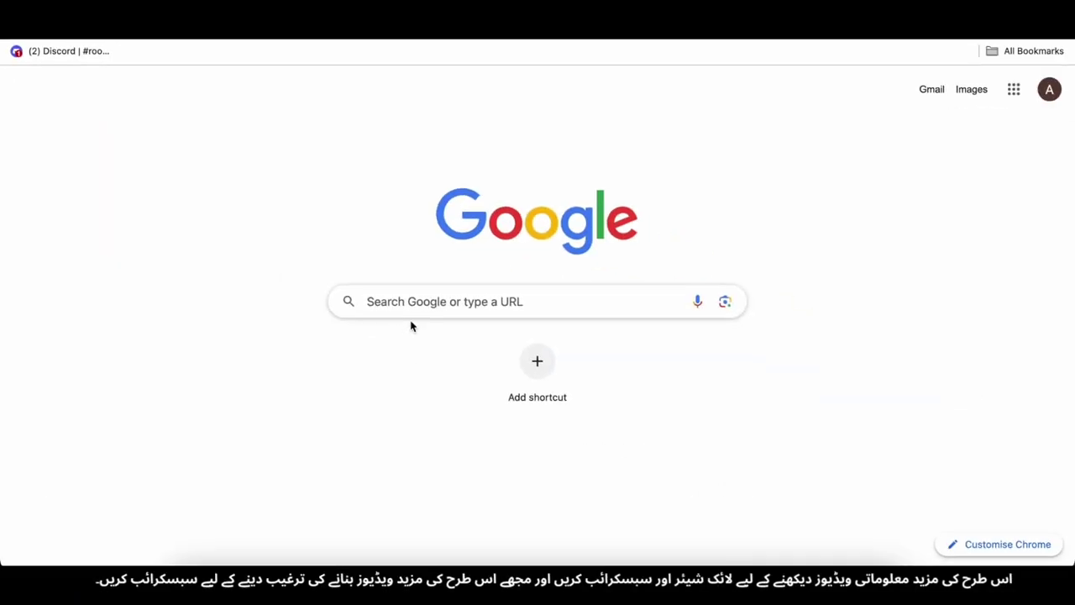
text(lumen5)
key(Return)
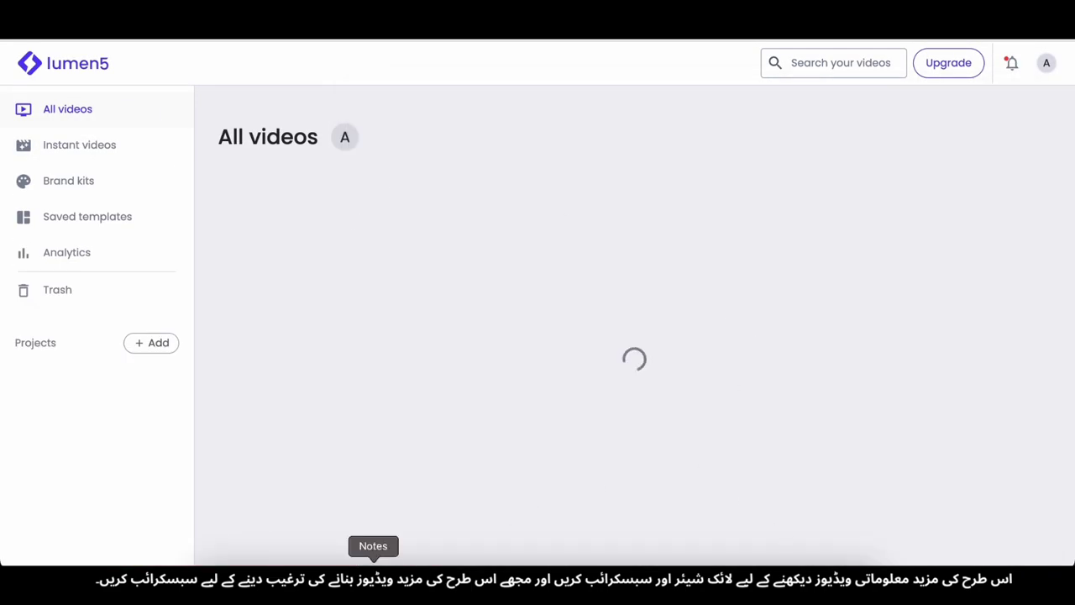
Step: Copy the complete "Movie Review: The Little Mermaid (2023)" text from the Notes app and minimise the note
click(374, 582)
click(555, 228)
drag(382, 162, 580, 244)
drag(508, 401, 324, 154)
click(459, 447)
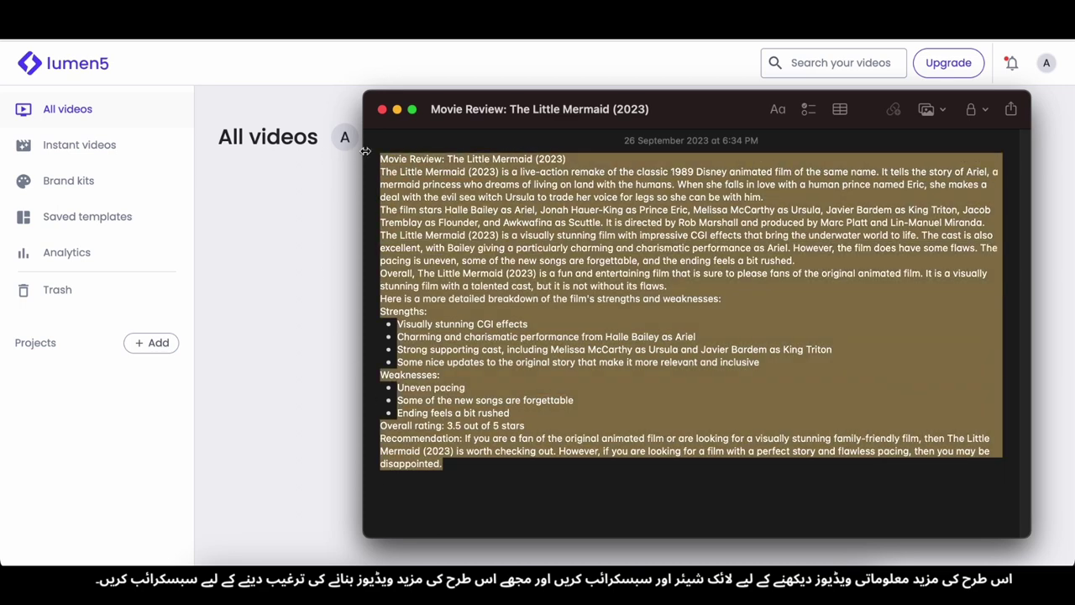
click(401, 109)
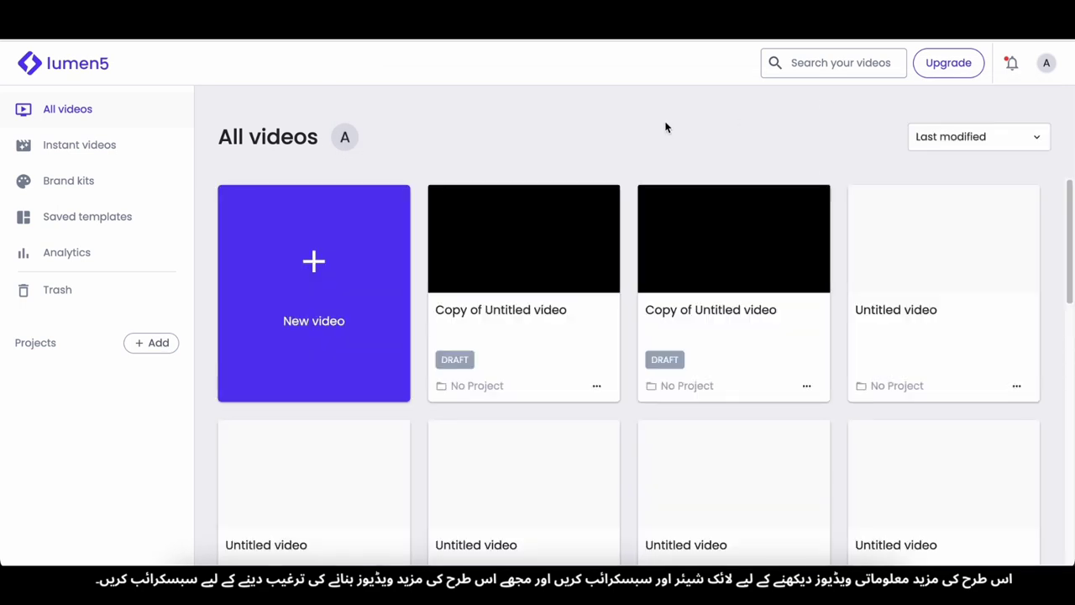
Step: Start a new video without a template and paste the copied review text as its written content
click(343, 262)
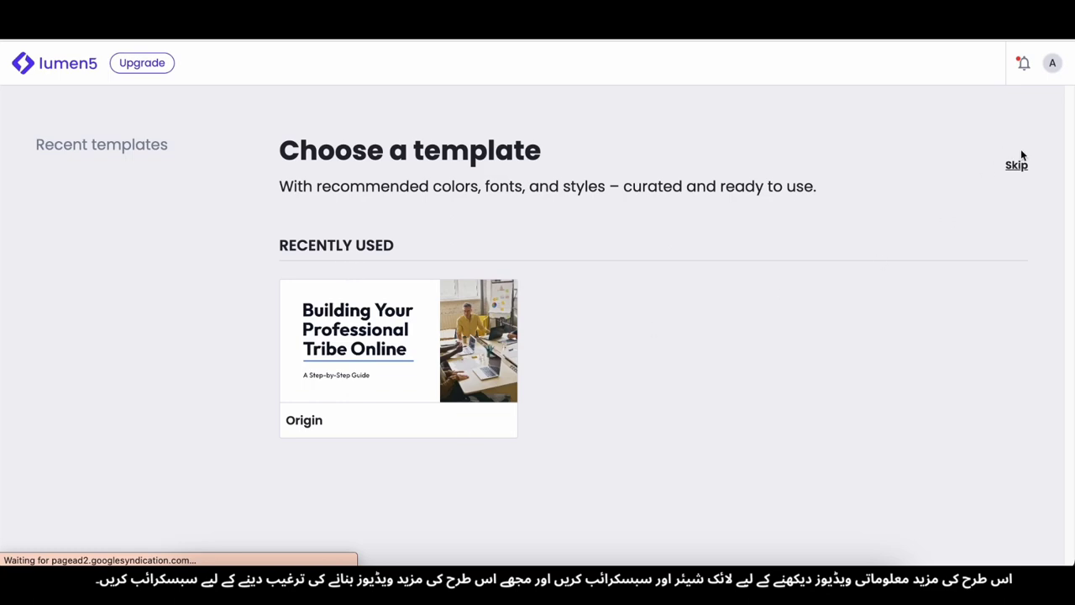
click(1017, 166)
click(340, 323)
click(362, 312)
key(super+v)
scroll(516, 362, up, 10)
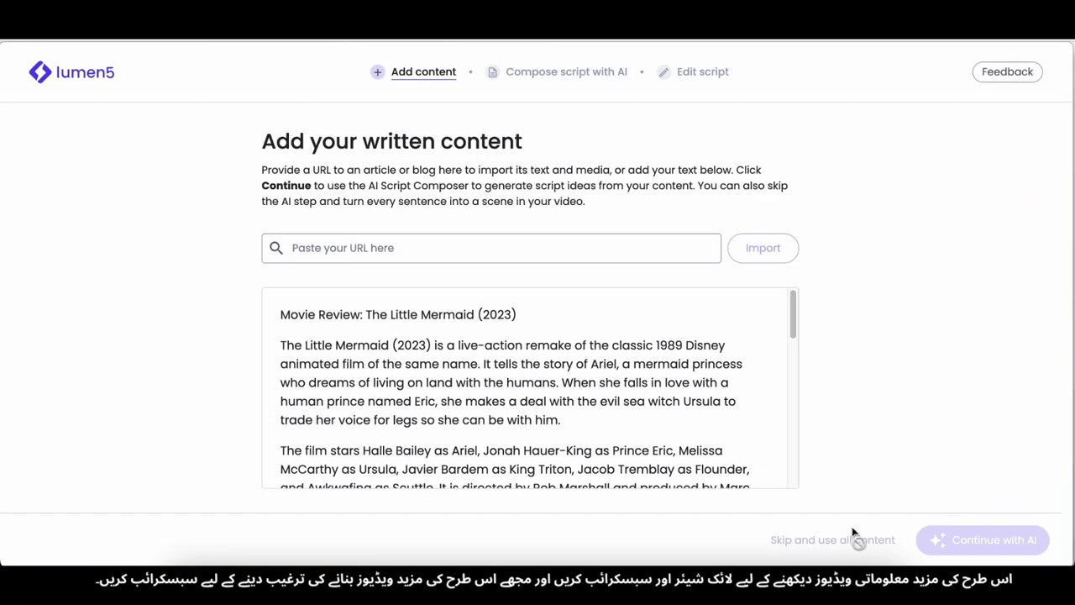
Step: Skip the AI script composer, use all of the pasted content and convert the script to a video
scroll(636, 412, down, 10)
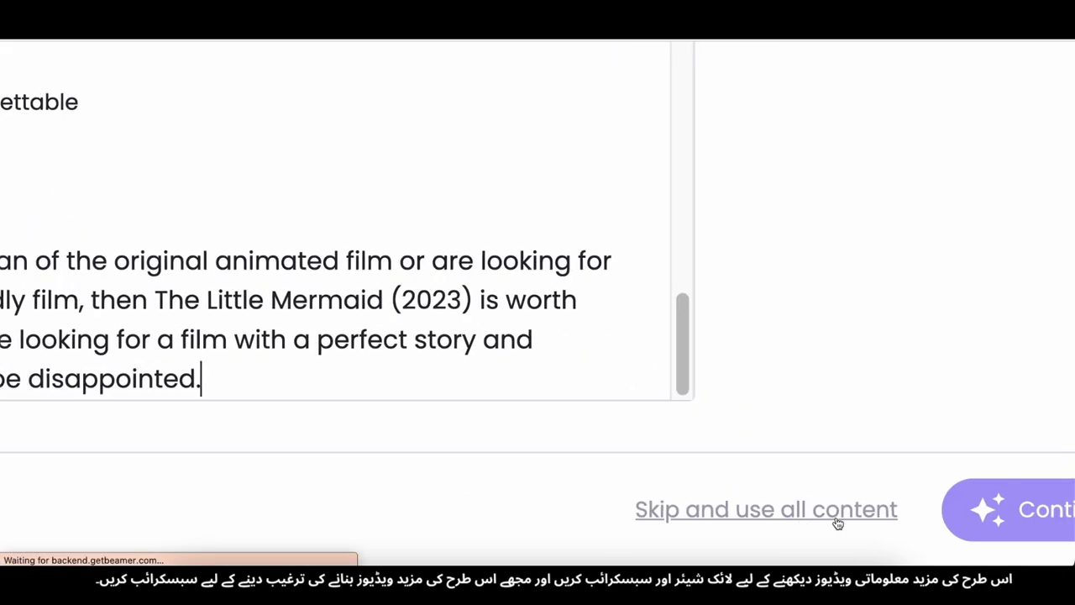
click(714, 504)
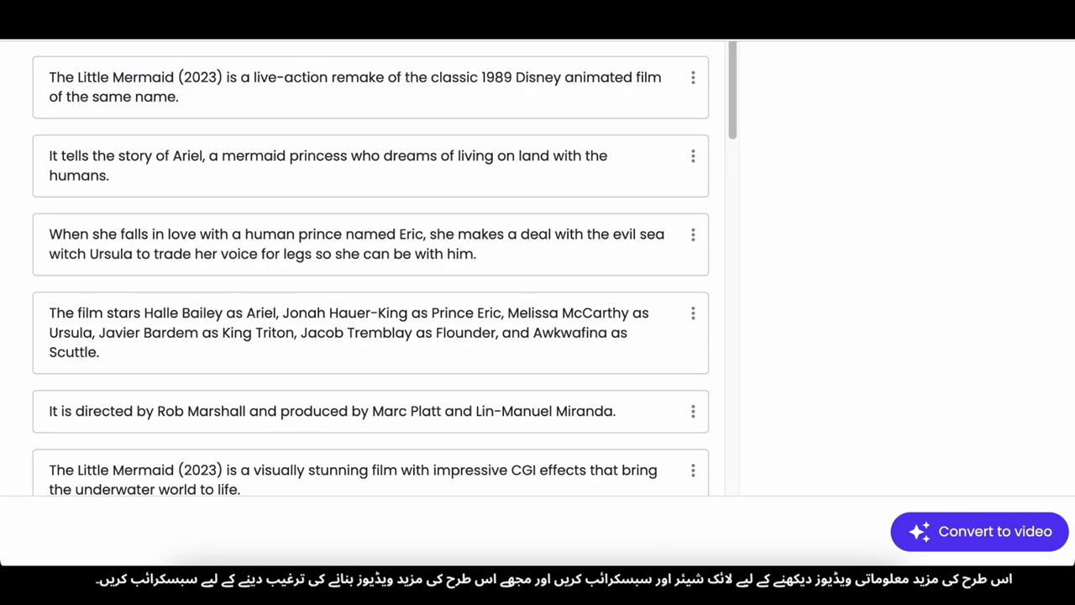
click(942, 531)
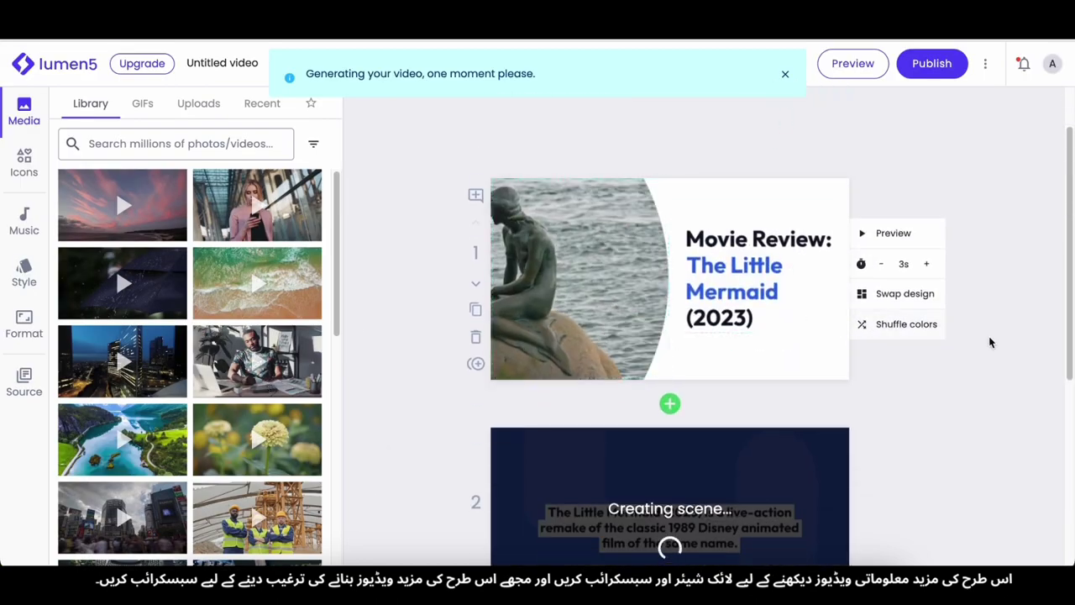
Step: Review the generated scenes from the opening title through the strengths and weaknesses to the closing recommendation
scroll(990, 341, down, 1)
scroll(840, 275, down, 2)
scroll(773, 311, up, 1)
scroll(1006, 333, up, 2)
scroll(852, 444, down, 8)
scroll(853, 445, up, 3)
scroll(853, 445, down, 2)
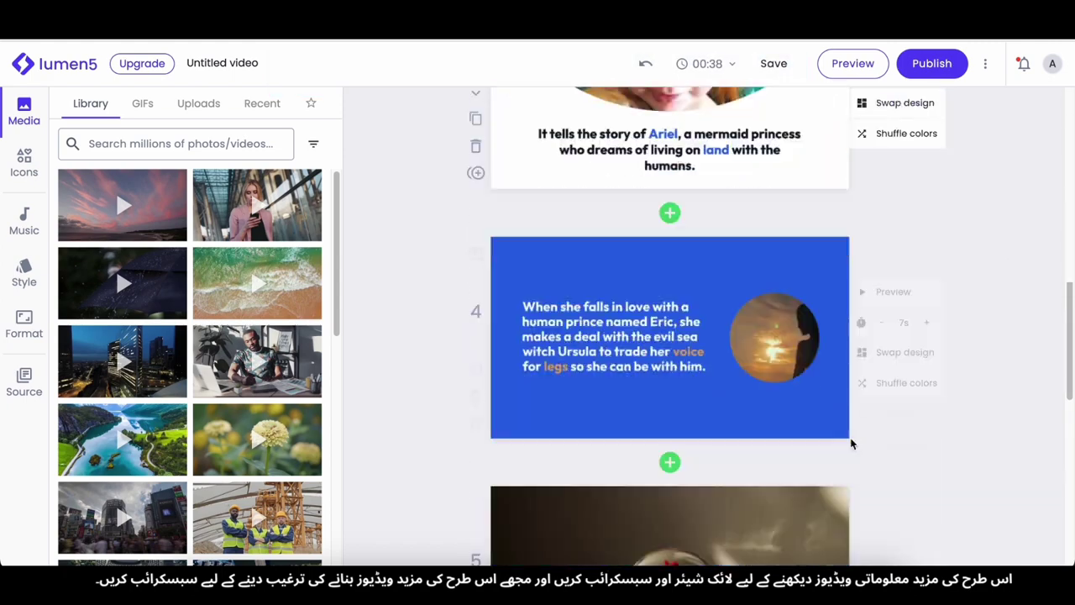
scroll(852, 445, down, 5)
scroll(996, 360, down, 3)
scroll(983, 365, up, 4)
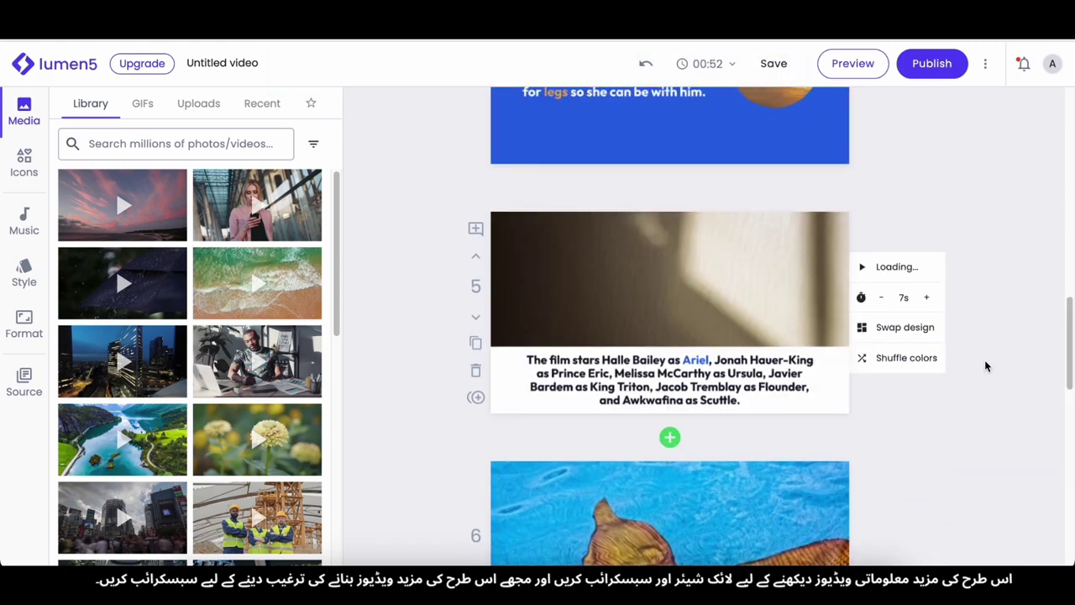
scroll(924, 370, up, 7)
scroll(938, 420, down, 2)
scroll(938, 437, up, 2)
scroll(938, 438, up, 1)
scroll(966, 437, down, 15)
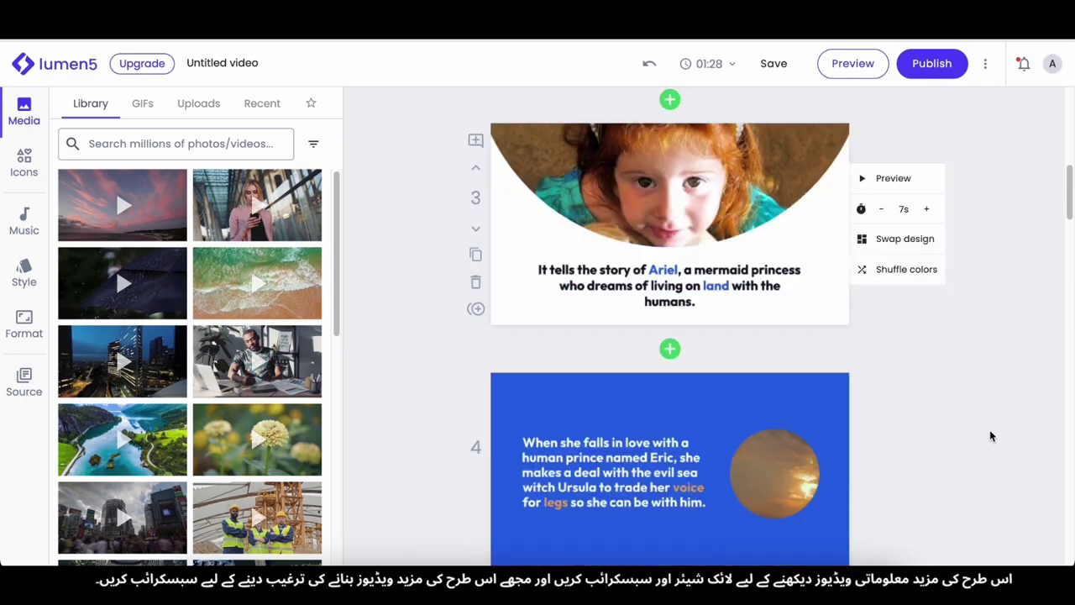
scroll(988, 437, down, 20)
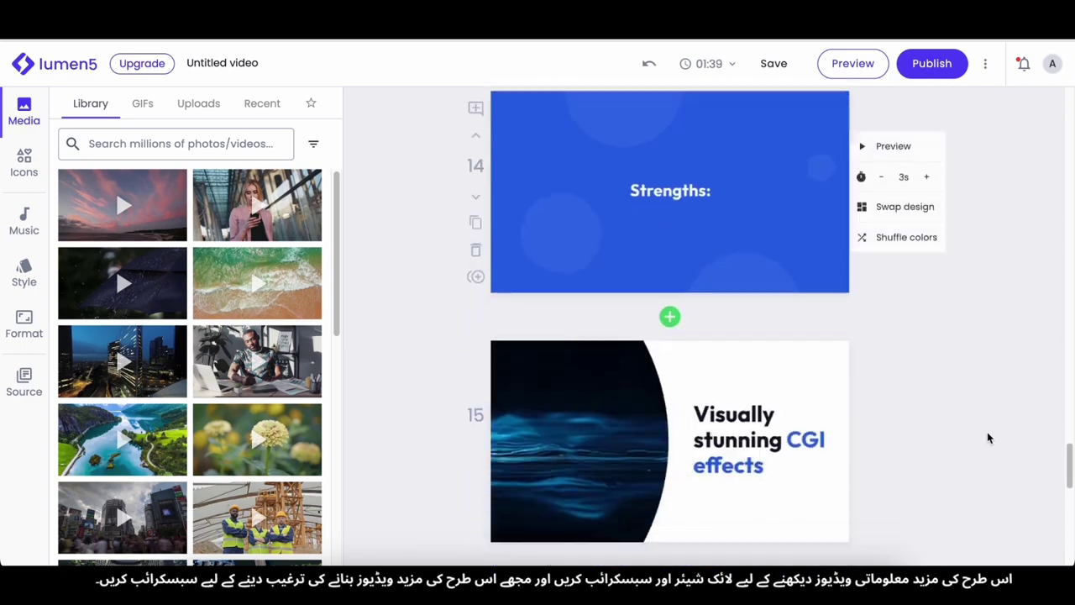
scroll(1031, 366, up, 3)
scroll(1031, 366, down, 6)
scroll(1031, 367, up, 2)
scroll(1031, 366, down, 2)
scroll(1031, 365, down, 5)
scroll(1032, 364, up, 1)
scroll(1031, 365, down, 10)
scroll(1028, 378, up, 1)
scroll(1028, 386, down, 5)
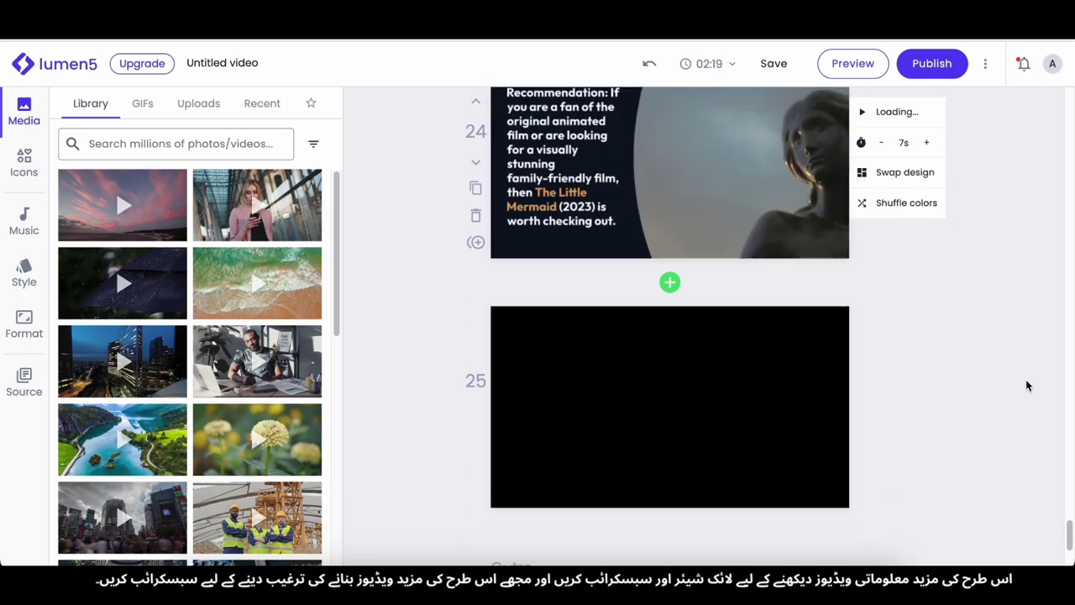
scroll(1025, 336, up, 1)
scroll(1023, 341, up, 15)
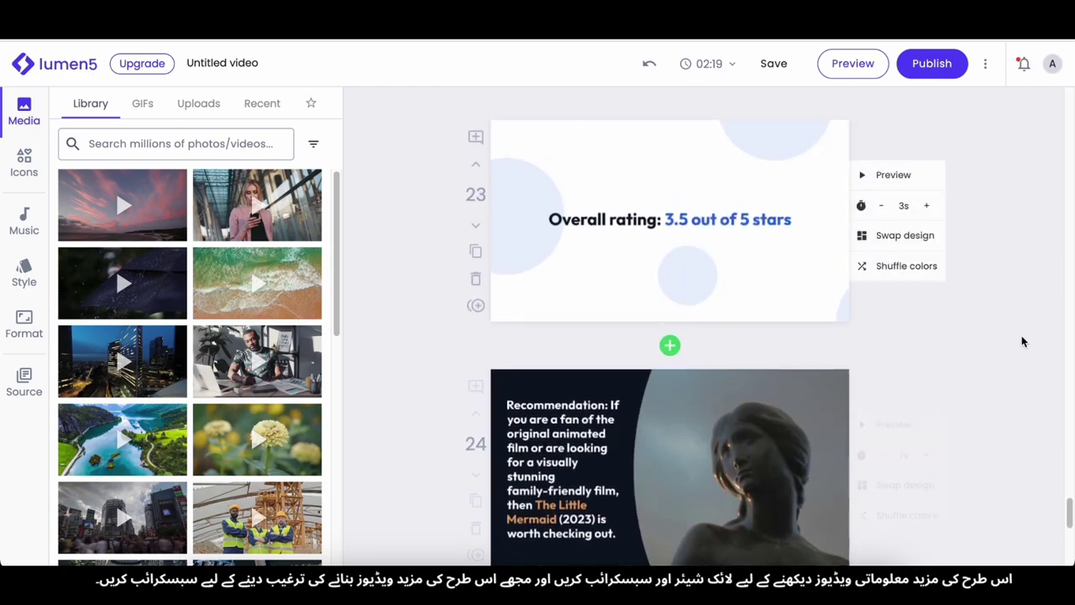
scroll(974, 192, up, 15)
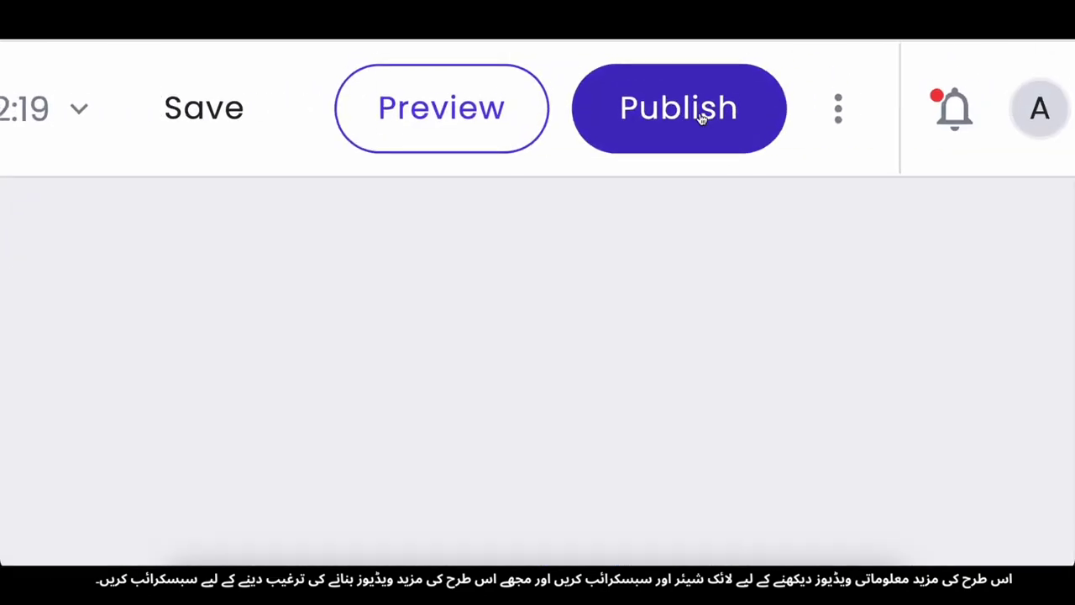
Step: Publish the video and play its preview while it renders
click(701, 119)
scroll(661, 183, down, 20)
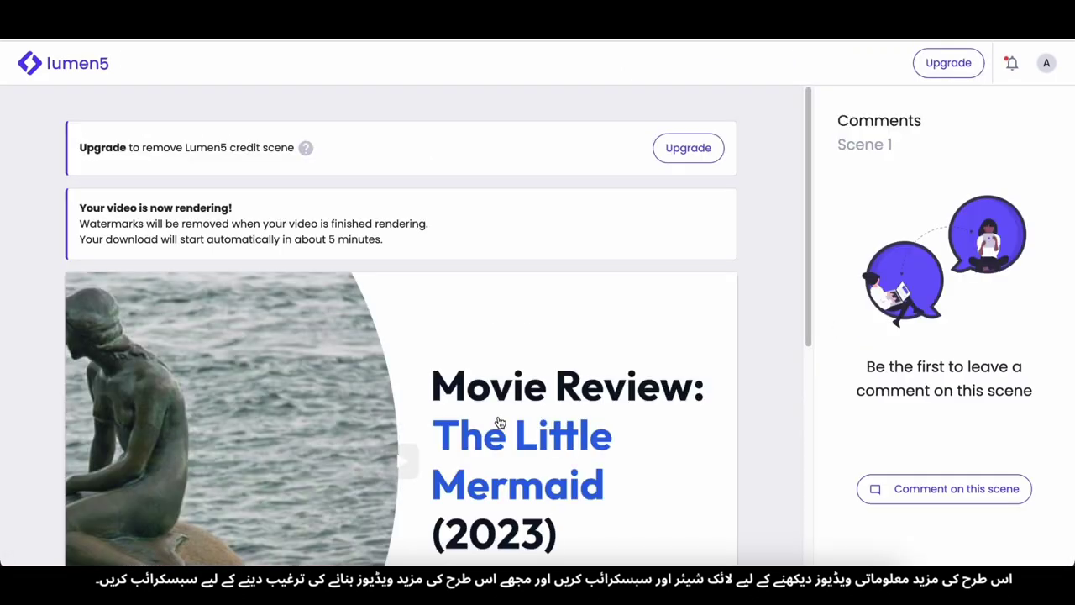
scroll(501, 398, down, 3)
click(400, 214)
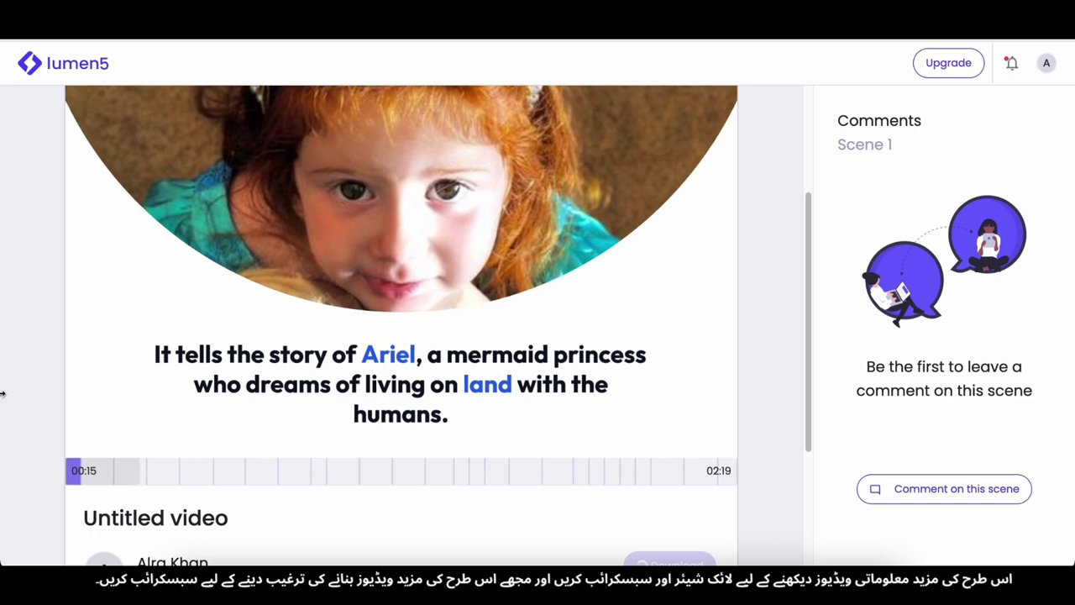
mouse_move(531, 281)
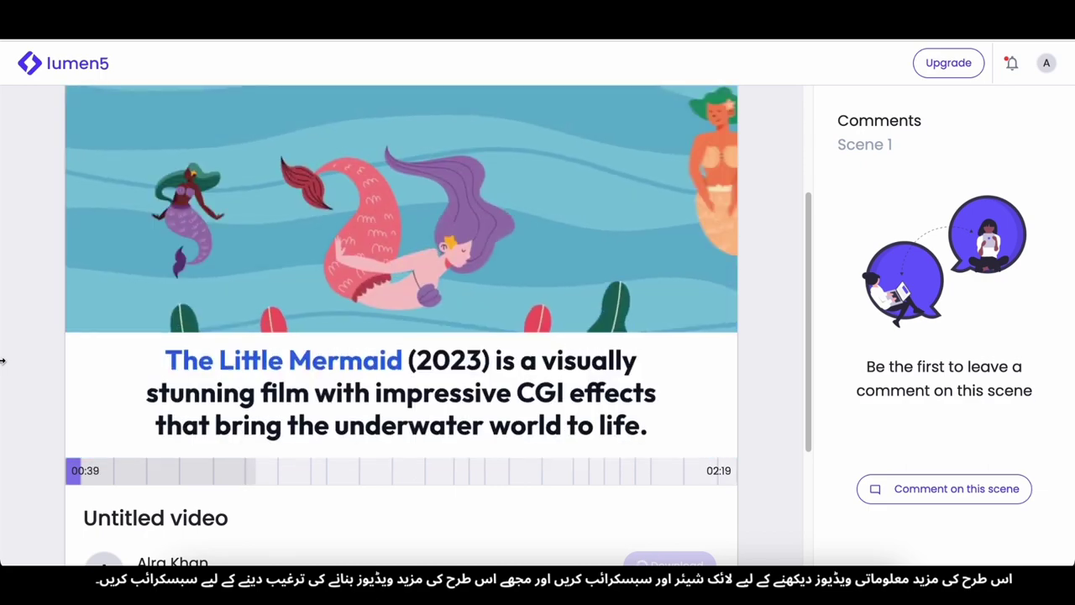
scroll(305, 307, up, 1)
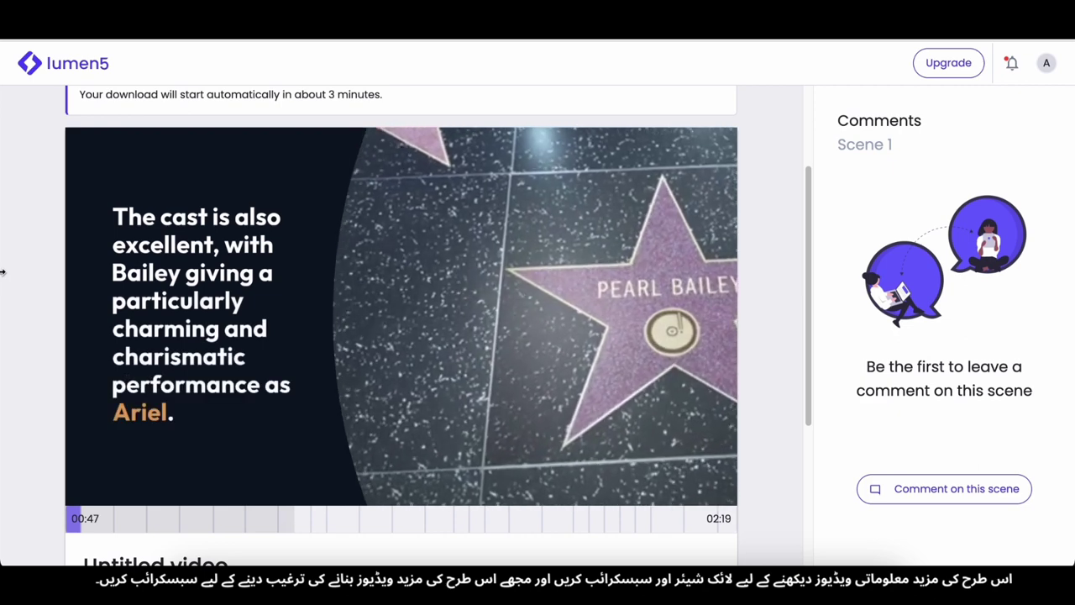
scroll(176, 344, down, 1)
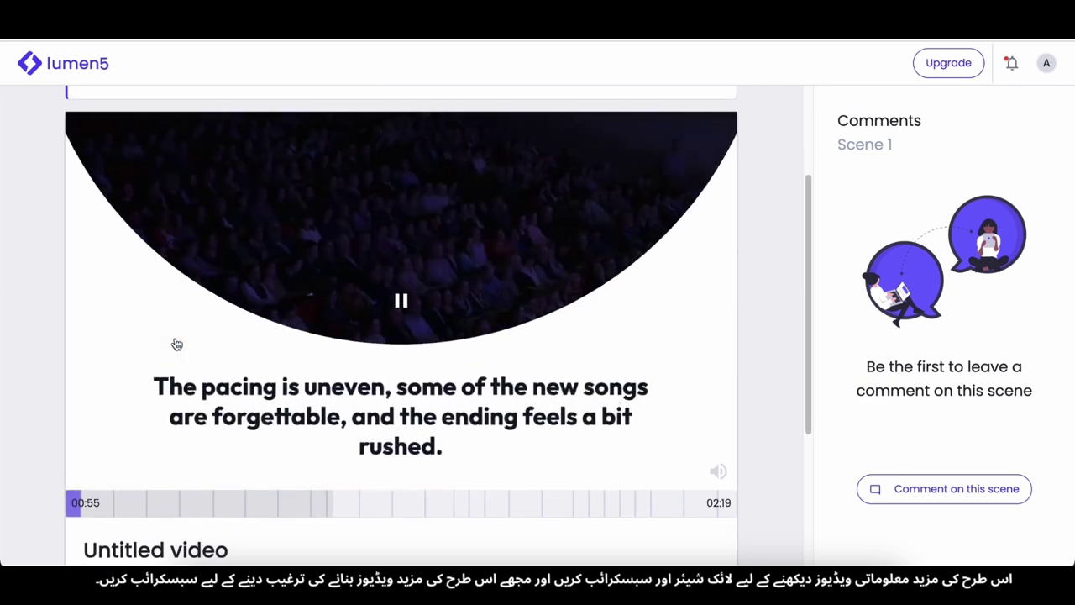
Step: Download the rendered review video as Untitled_video.mp4
scroll(571, 403, down, 2)
click(664, 420)
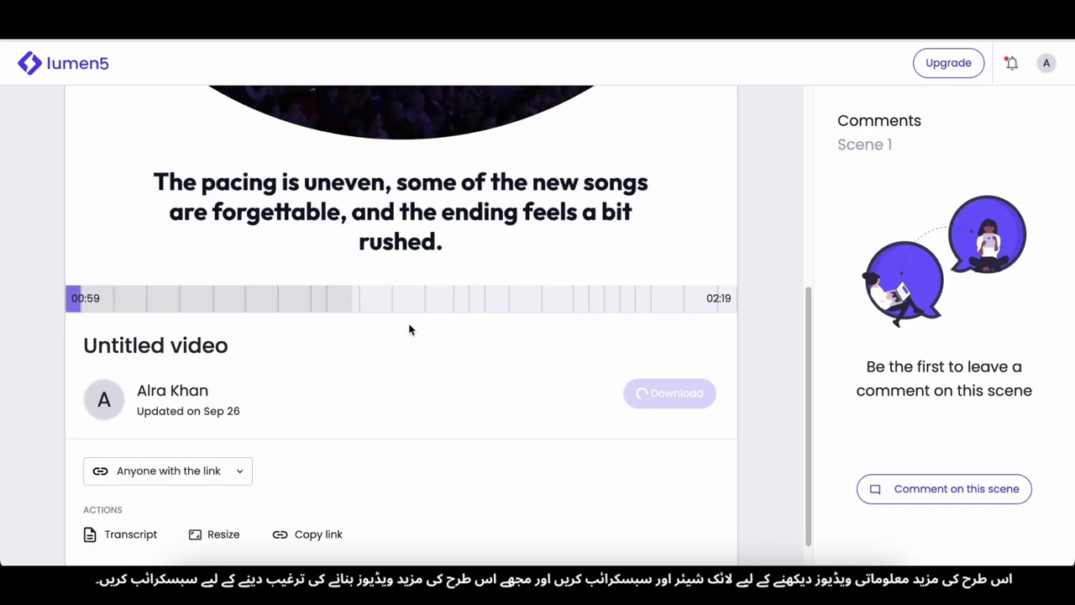
scroll(409, 330, down, 2)
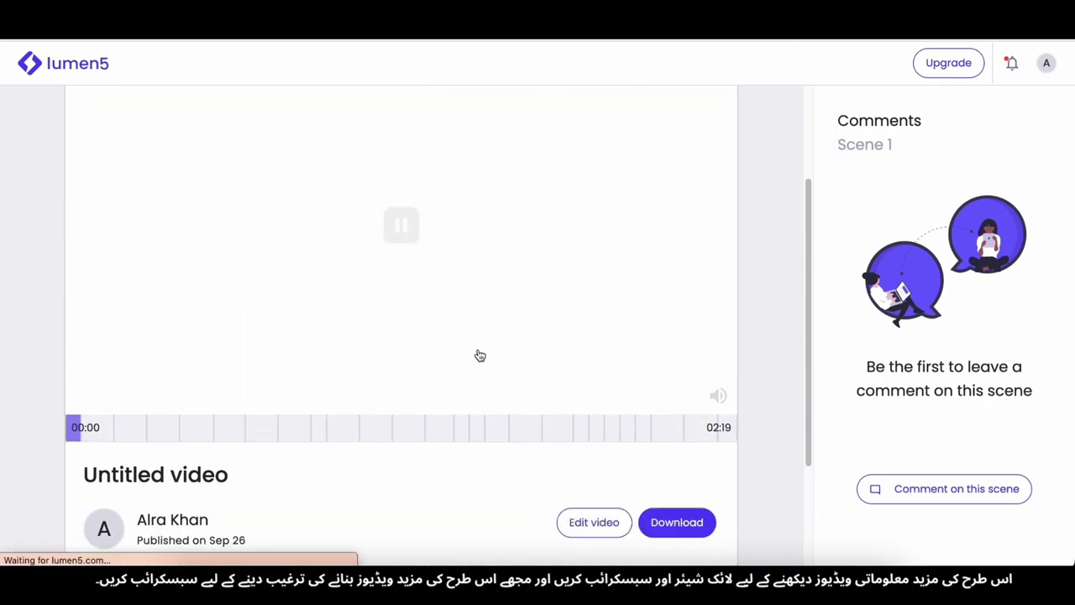
scroll(481, 356, down, 1)
scroll(675, 409, up, 5)
scroll(697, 420, down, 1)
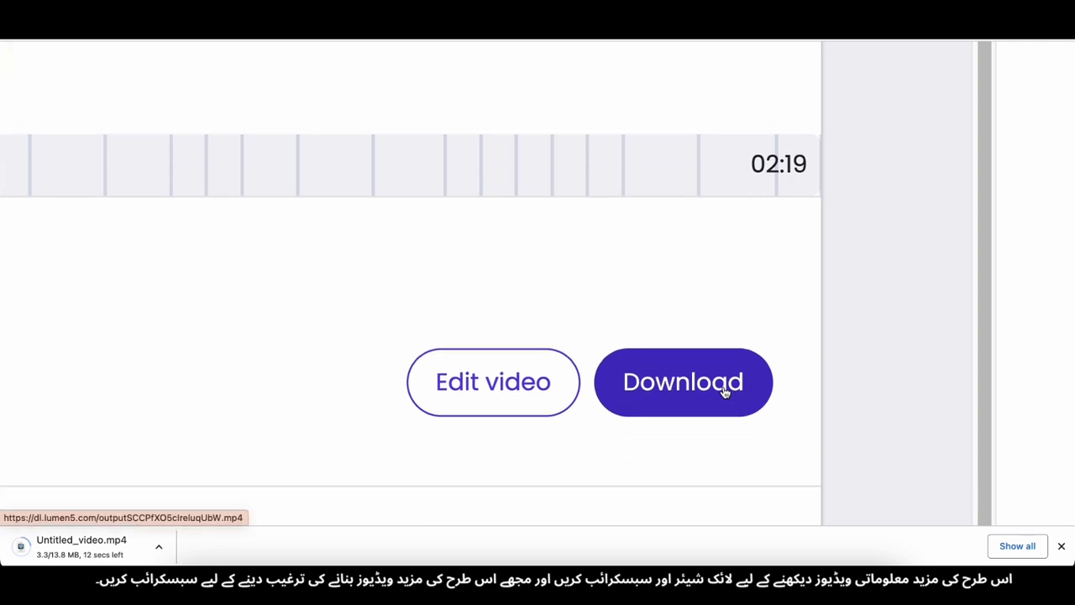
scroll(724, 389, up, 2)
scroll(622, 388, down, 5)
scroll(391, 227, up, 2)
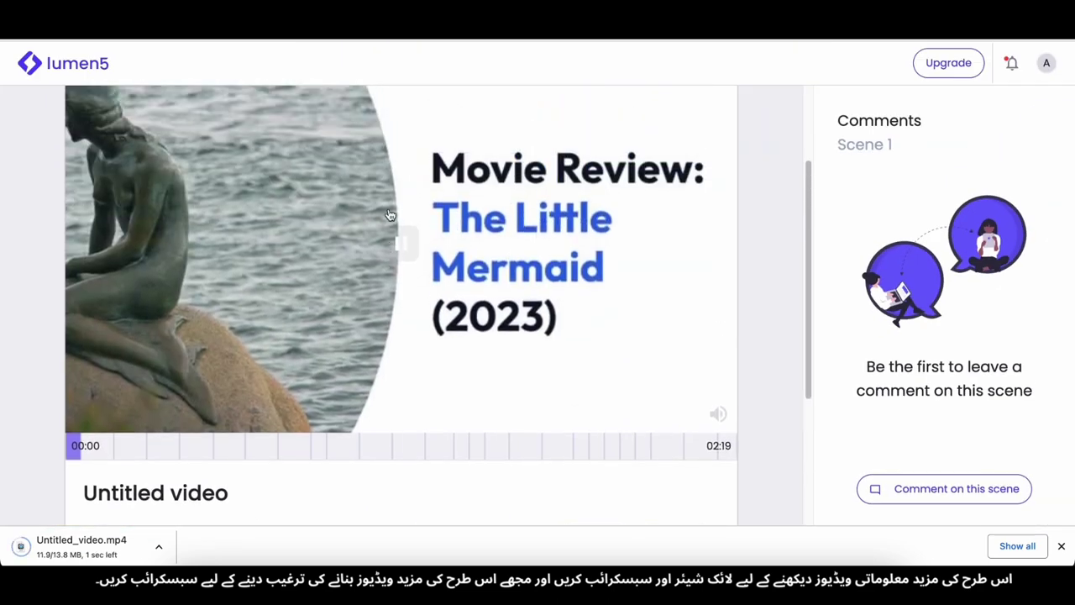
key(super+shift+5)
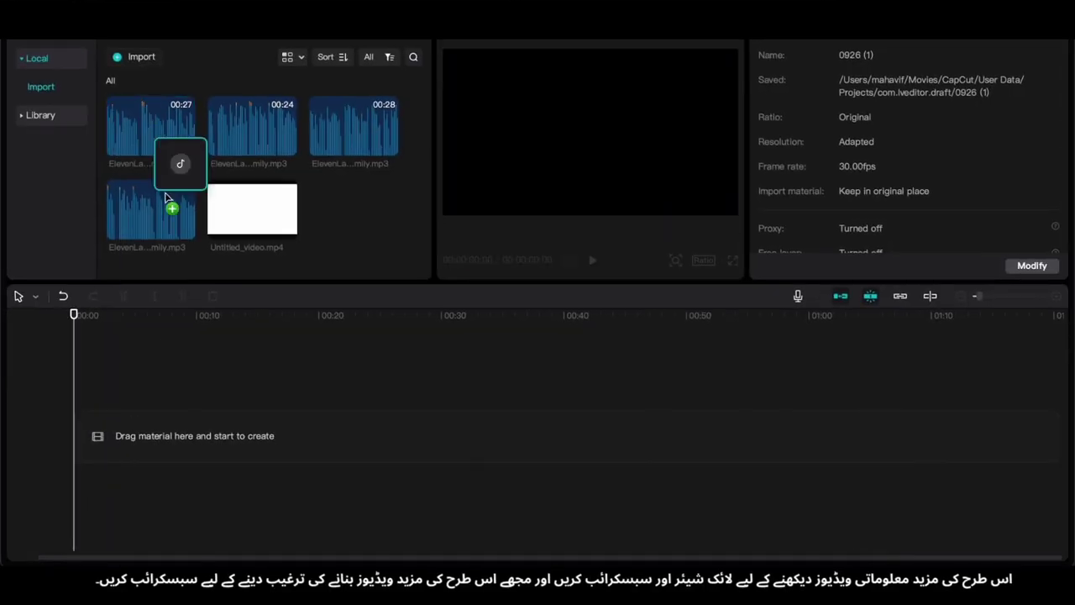
Step: Switch to CapCut and place Untitled_video.mp4 and the 27-second voiceover clip on the timeline
click(185, 145)
drag(233, 316, 240, 437)
key(space)
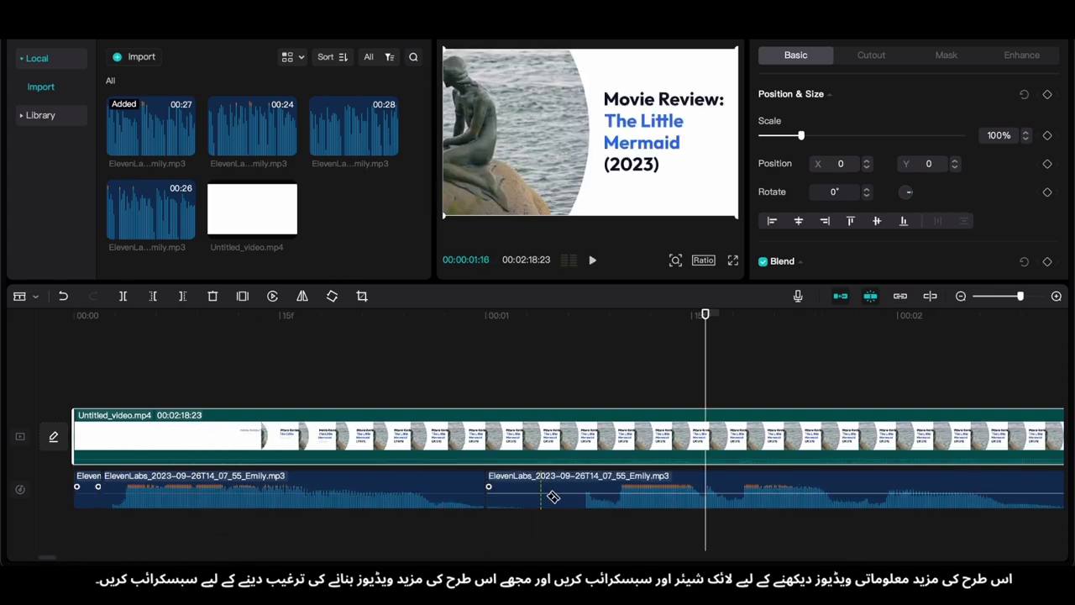
Step: Split the voiceover clip on the timeline before and after each silent pause between spoken phrases
scroll(509, 486, right, 5)
scroll(702, 491, right, 15)
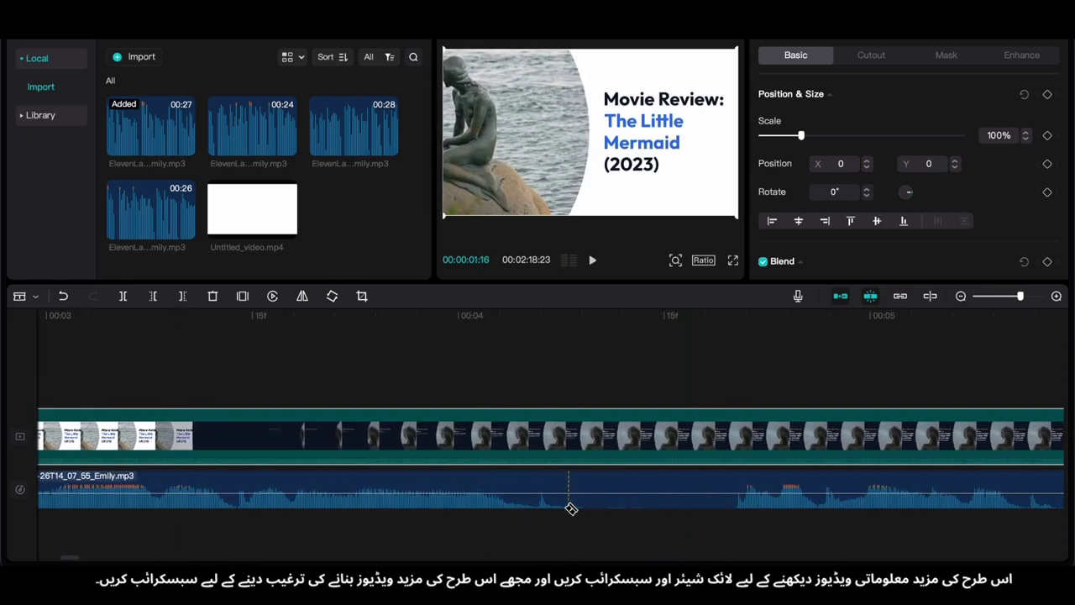
scroll(531, 502, right, 15)
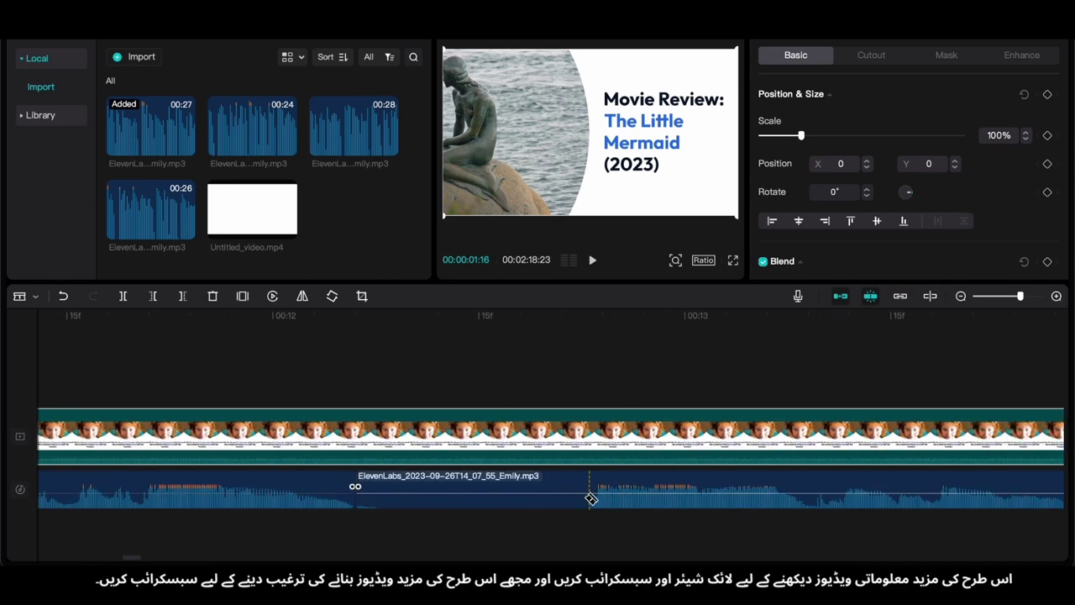
click(578, 502)
scroll(582, 499, right, 5)
click(589, 494)
scroll(621, 500, right, 12)
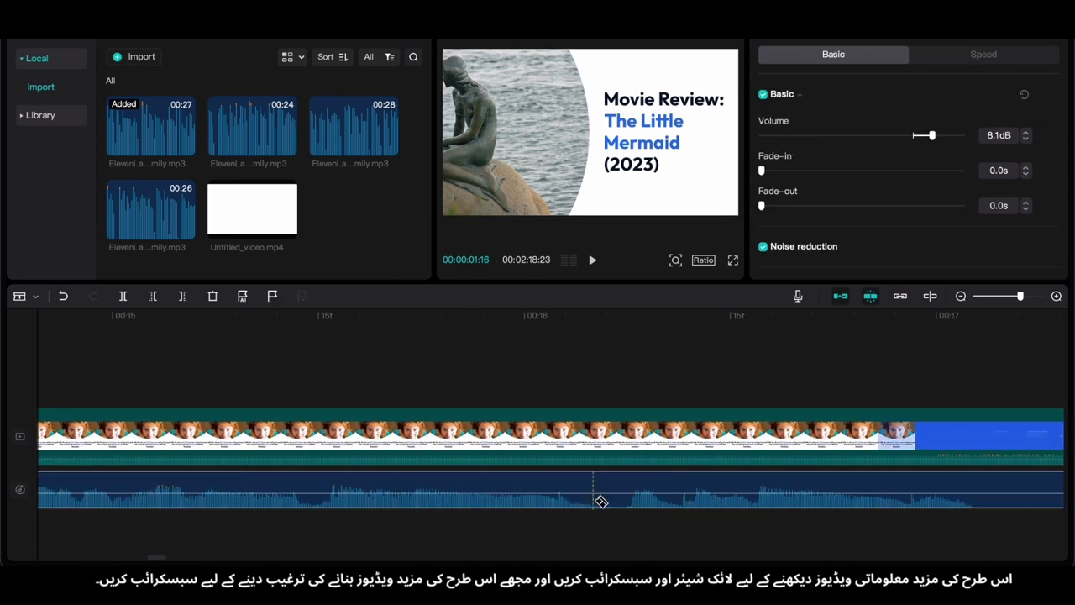
click(683, 510)
scroll(682, 512, right, 10)
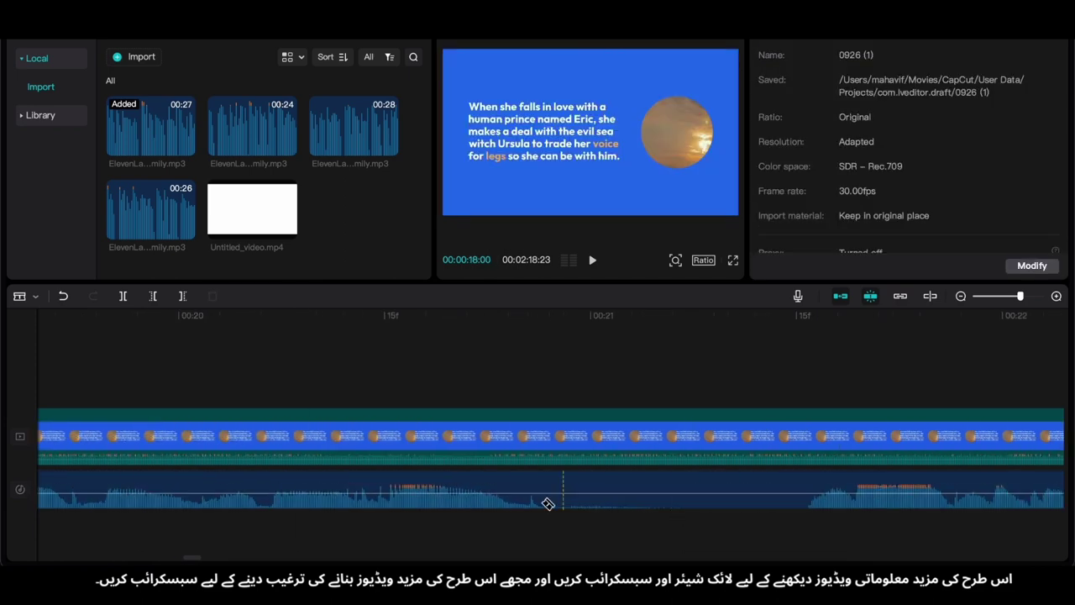
scroll(803, 492, right, 15)
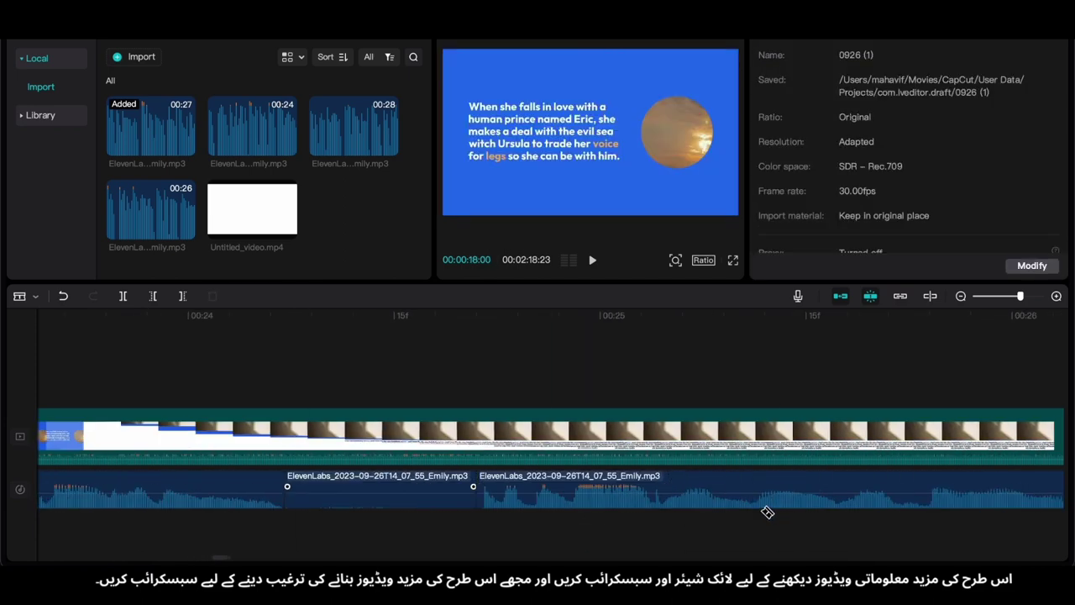
Step: Return to the selection tool and delete the silent pieces between the voiceover segments
key(a)
scroll(633, 512, right, 15)
scroll(633, 512, down, 10)
click(251, 499)
key(Delete)
click(176, 505)
key(Delete)
click(117, 502)
key(Delete)
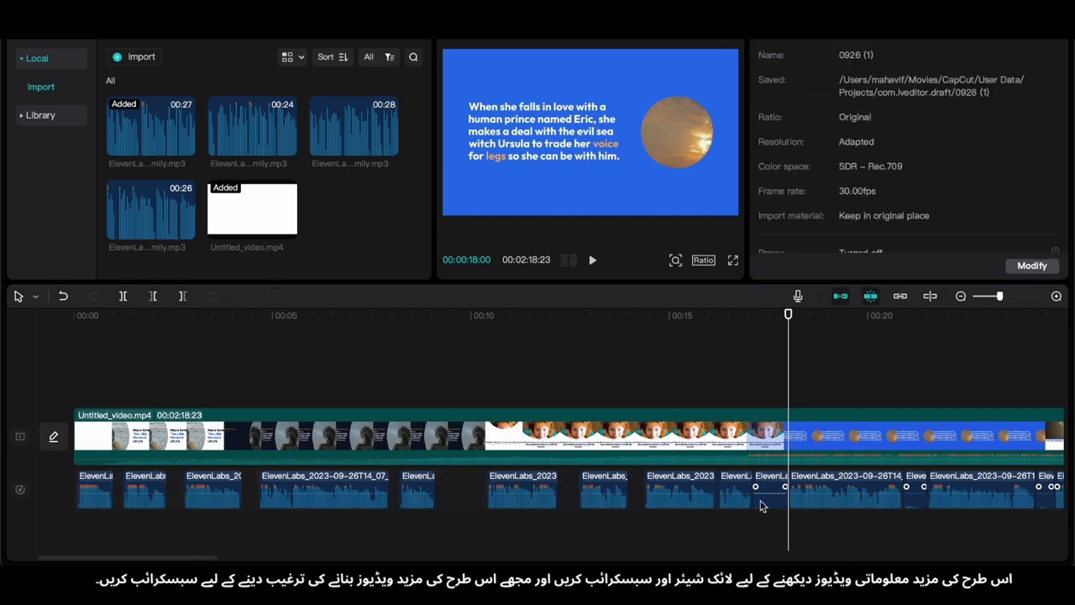
Step: Move the remaining voiceover segments together along the audio track to close the gaps between them
drag(89, 485, 124, 499)
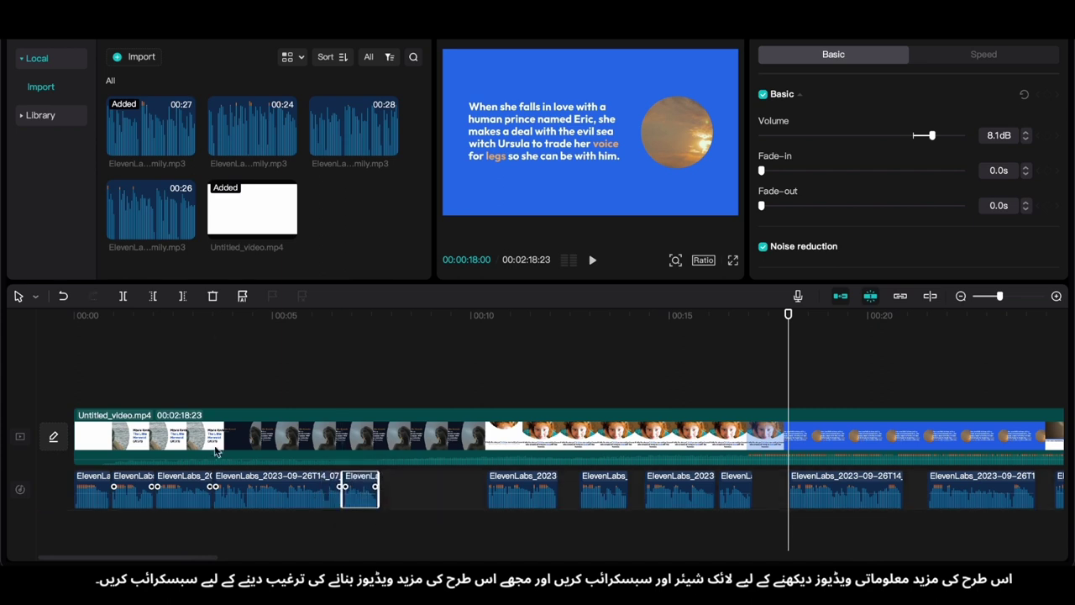
drag(736, 507, 590, 506)
drag(833, 508, 742, 502)
scroll(742, 502, right, 6)
click(615, 503)
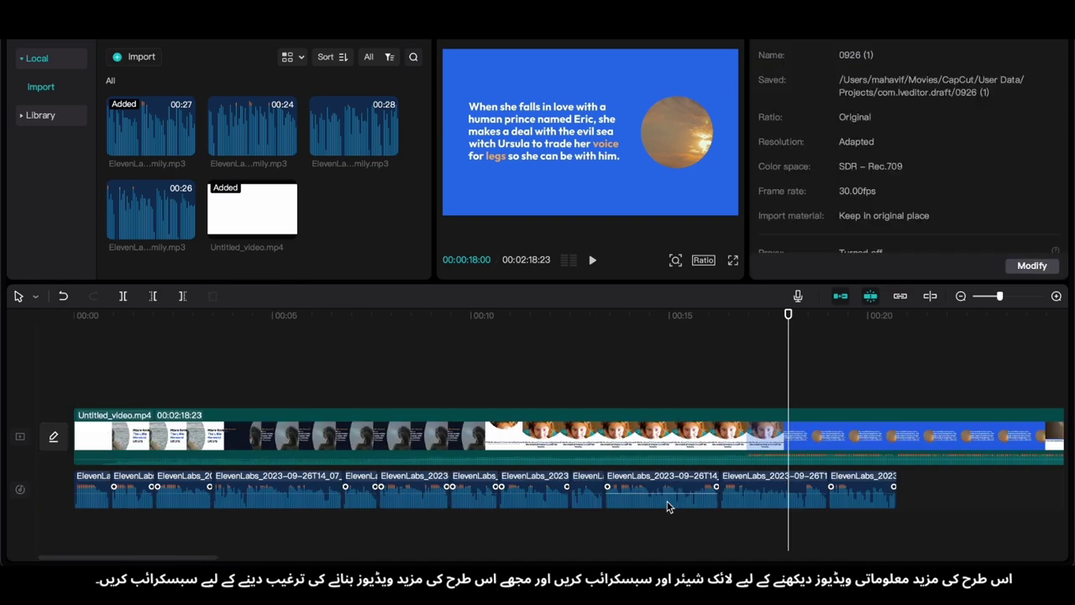
Step: Play the sequence from the start and shift the voiceover segments later to match the corresponding video scenes
key(Home)
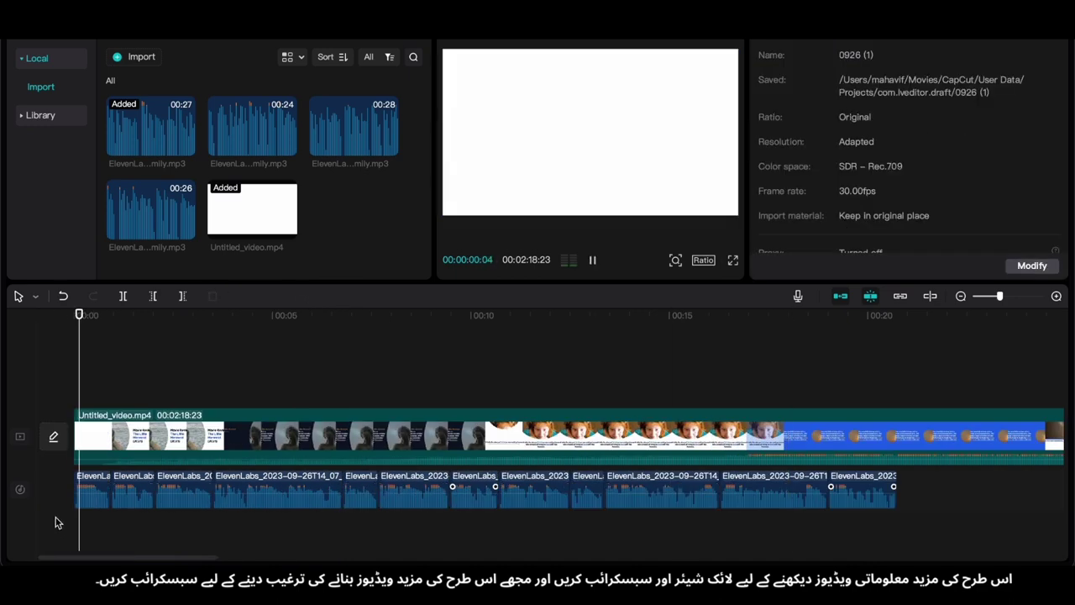
key(space)
key(space)
drag(75, 529, 758, 469)
scroll(757, 469, right, 10)
scroll(758, 469, left, 10)
drag(365, 486, 839, 491)
click(546, 531)
key(space)
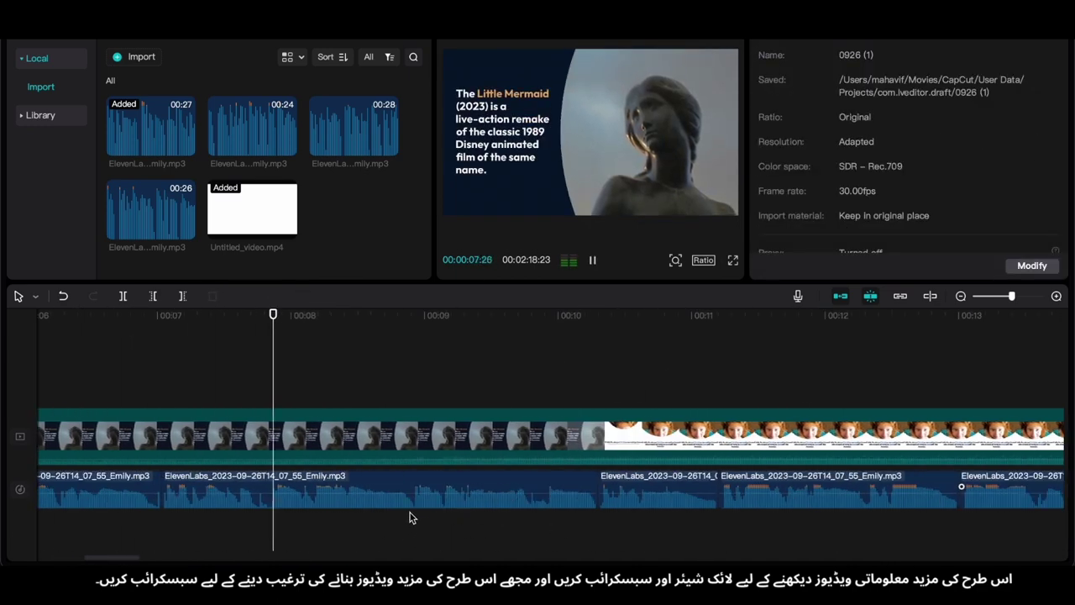
Step: Extend the statue scene by inserting a copied piece of its video on the main track and lengthening it to fit the voiceover
click(353, 530)
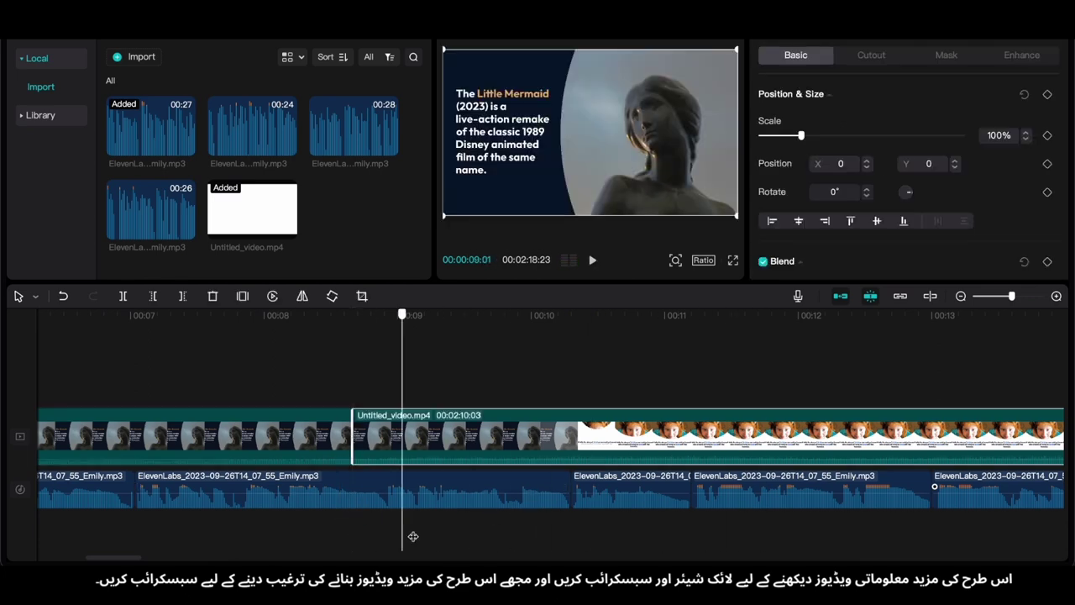
key(super+c)
key(super+v)
drag(467, 385, 476, 441)
drag(420, 525, 723, 524)
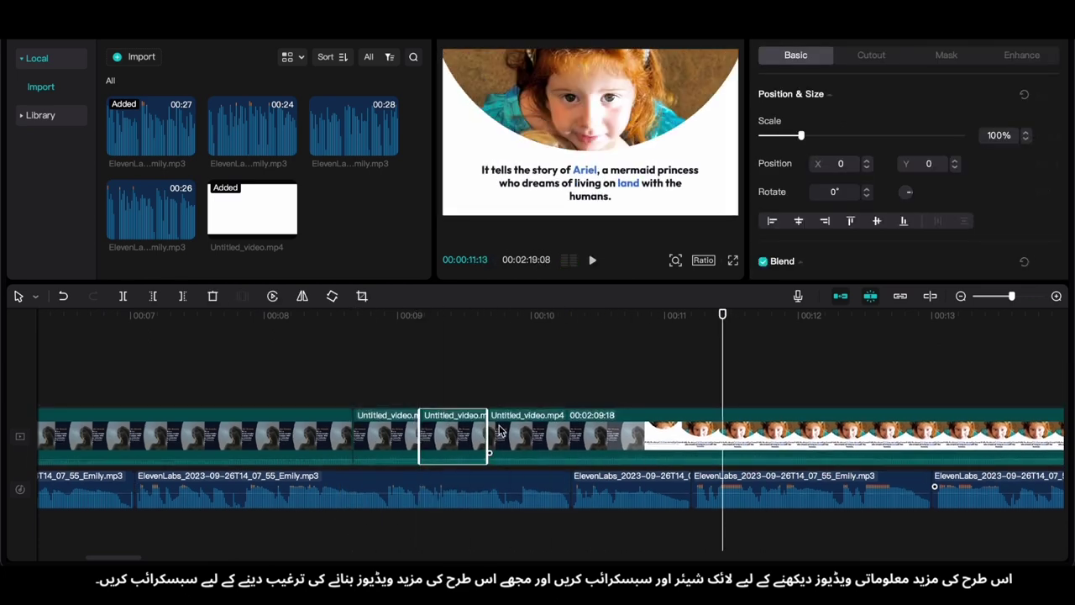
drag(487, 449, 563, 447)
click(458, 360)
key(space)
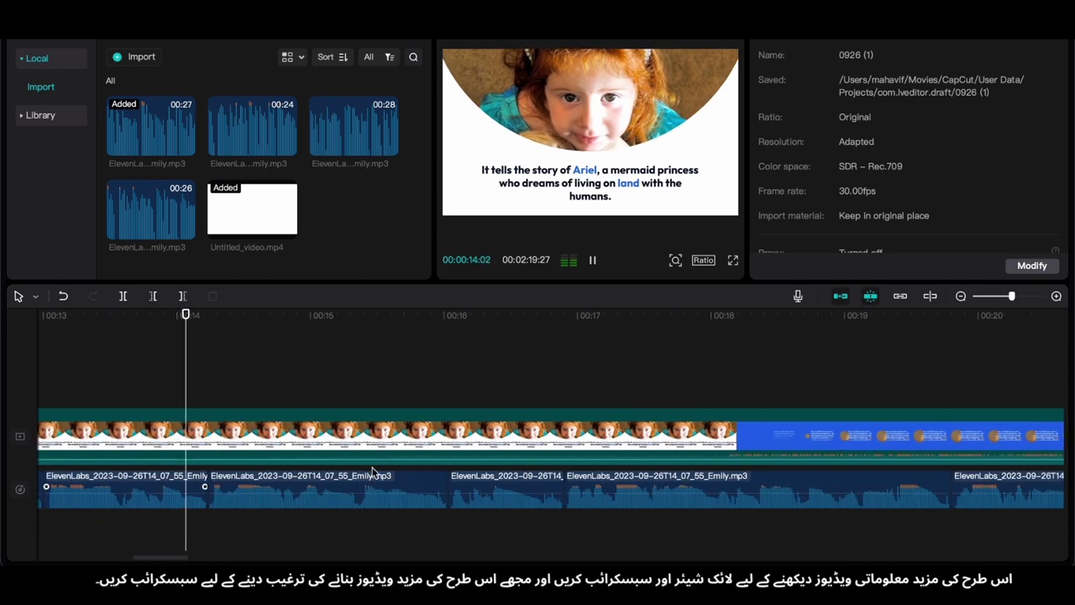
Step: Play through the Ariel and Prince Eric scenes to check the voiceover timing against the on-screen text
scroll(658, 512, right, 1)
click(366, 537)
key(space)
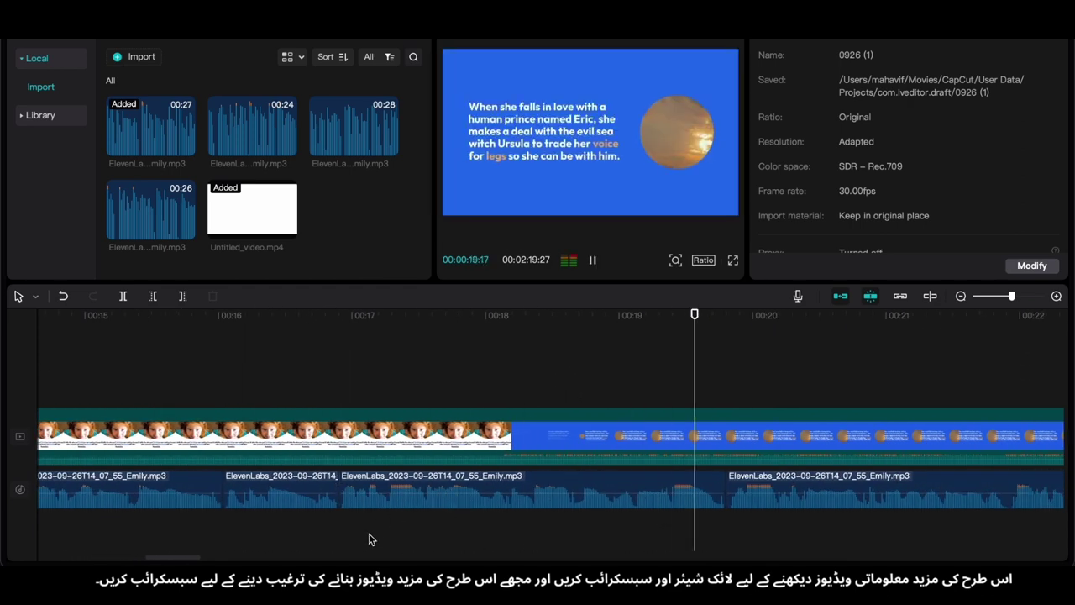
scroll(367, 535, right, 3)
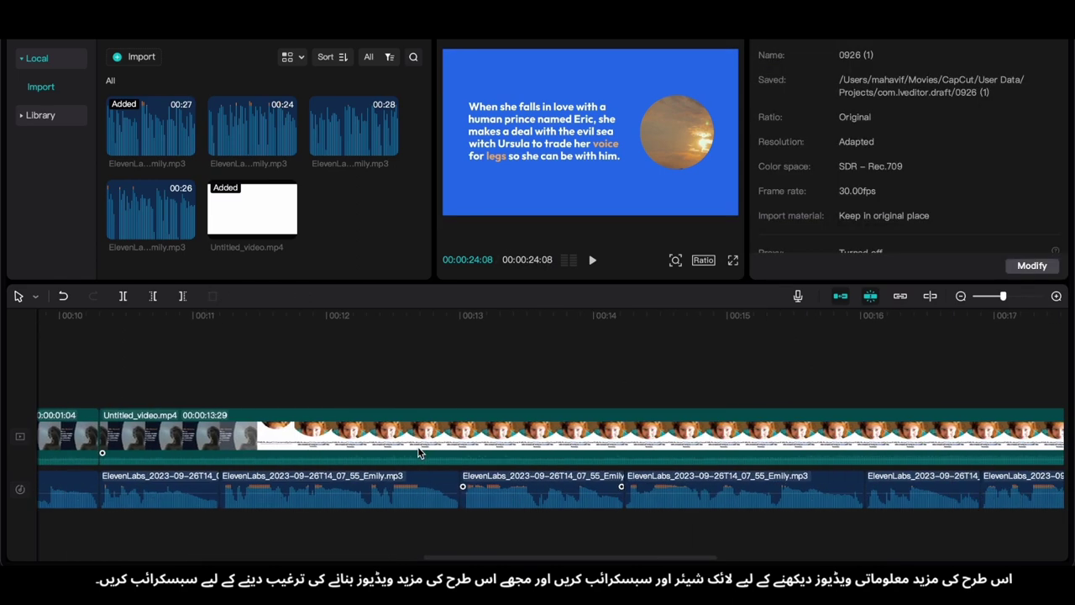
Step: Play the shortened sequence from the opening title, then jump to the Ariel scene to review how voiceover and visuals match
scroll(677, 360, right, 15)
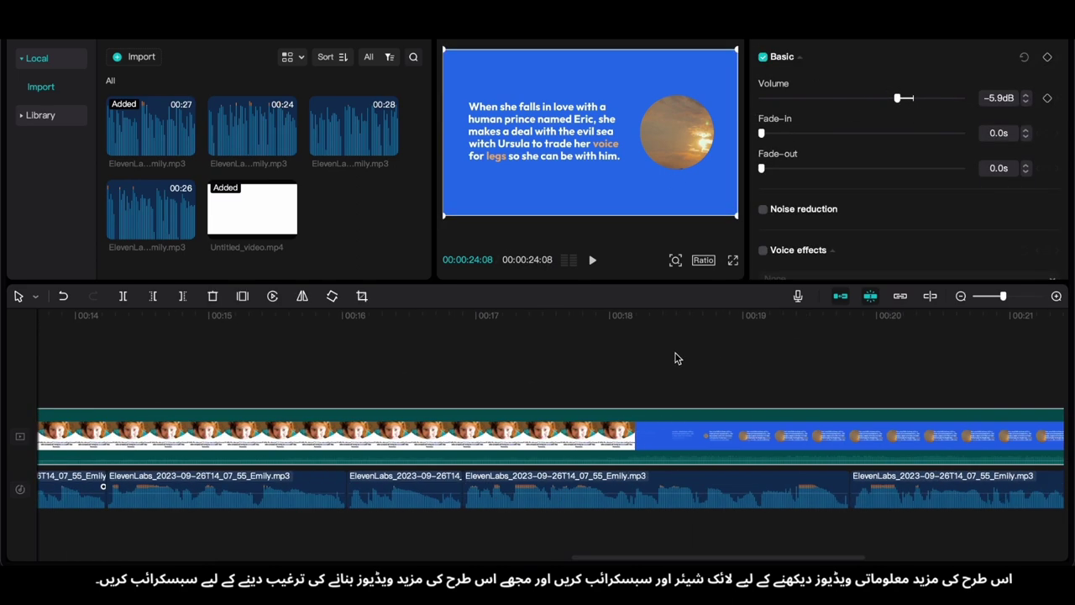
click(183, 386)
key(space)
scroll(171, 396, left, 18)
scroll(66, 377, left, 15)
click(47, 379)
scroll(194, 374, down, 5)
scroll(168, 376, left, 8)
click(107, 379)
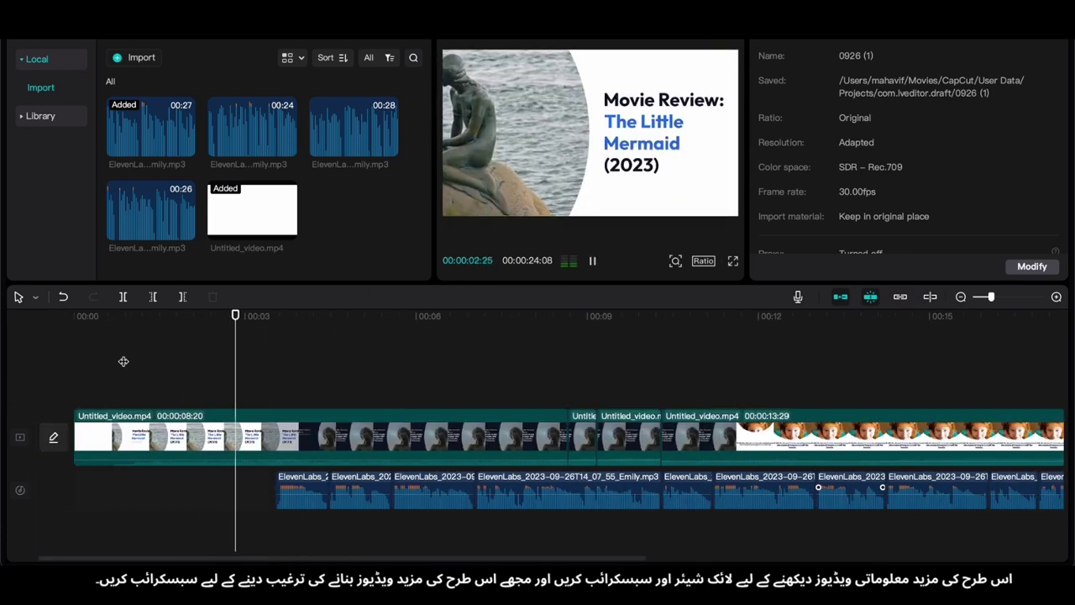
scroll(656, 387, right, 4)
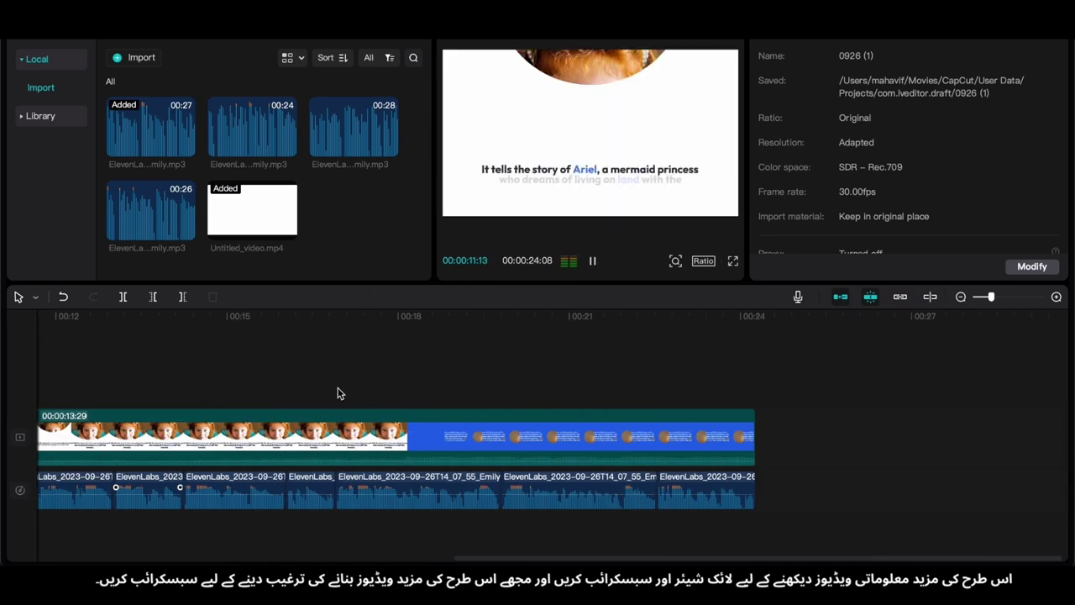
click(325, 373)
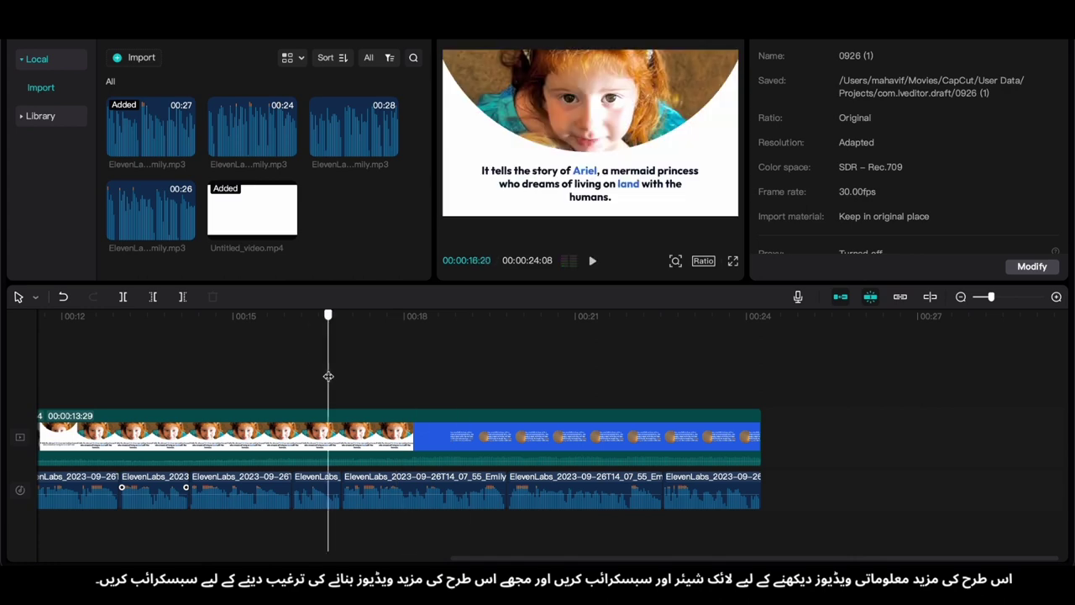